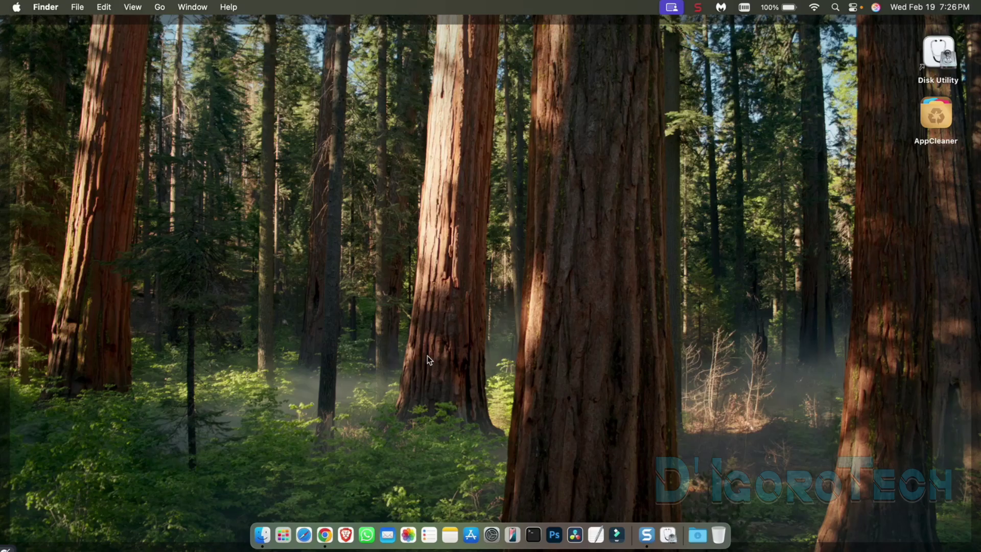
# Step: Search Chrome for 'anydesk download for mac' and open AnyDesk's official download page
pyautogui.click(325, 536)
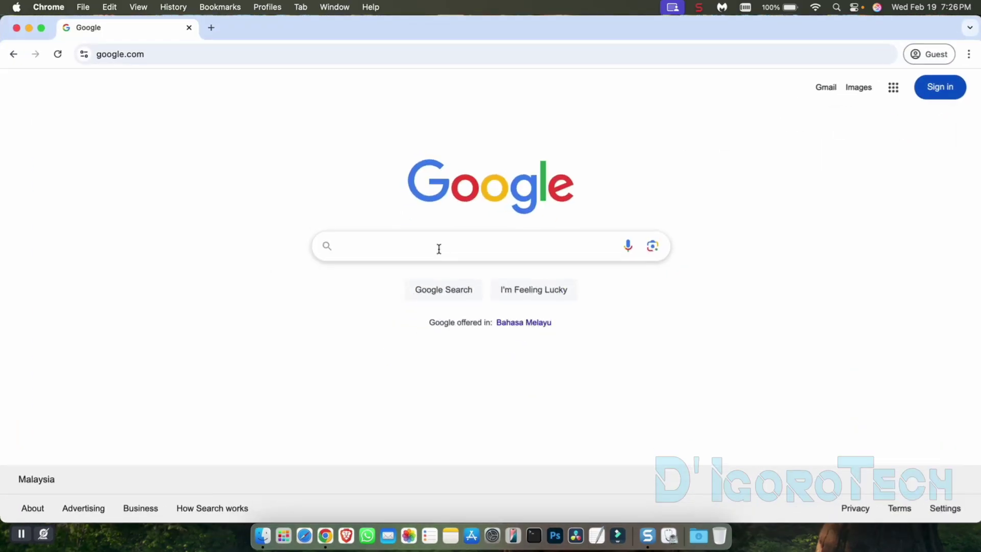
pyautogui.write('anydesk do')
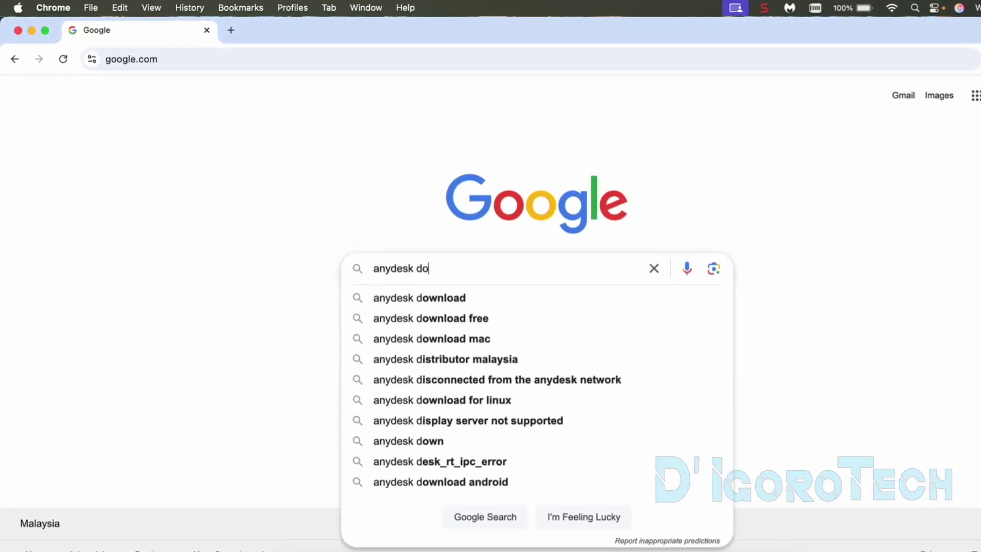
pyautogui.write('wnload for mac')
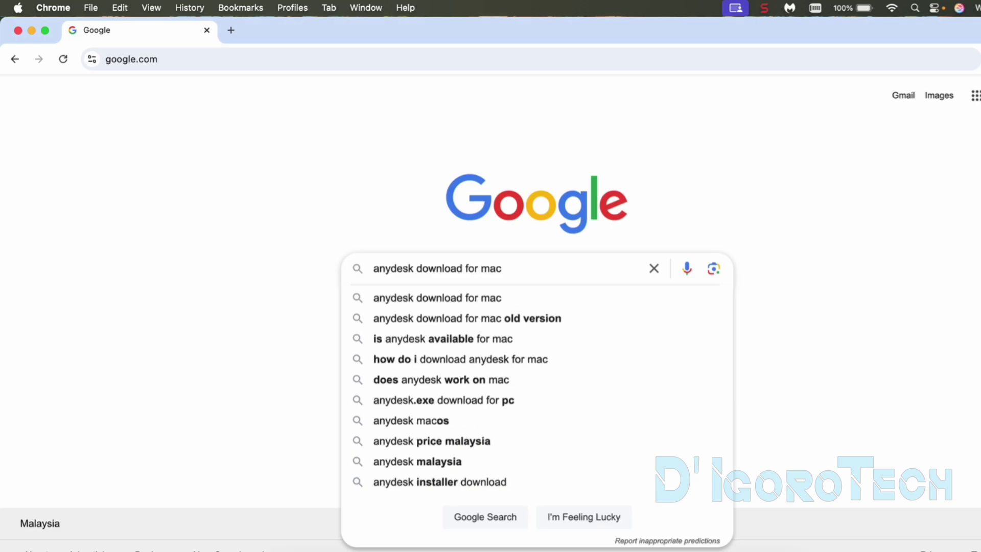
pyautogui.press('Return')
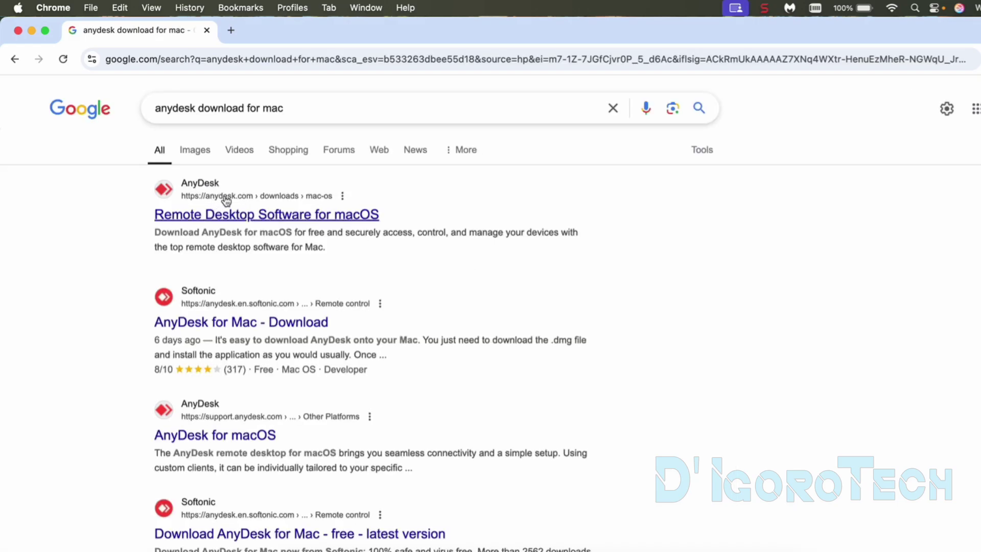
pyautogui.click(226, 213)
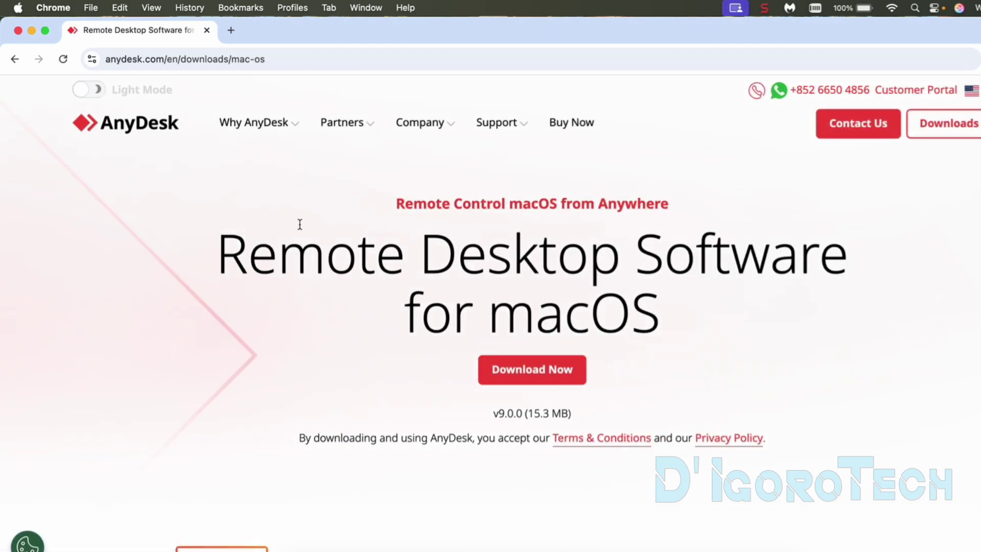
# Step: Highlight the page heading, the v9.0.0 version and the 15.3 MB download size
pyautogui.moveTo(304, 225); pyautogui.dragTo(656, 330)
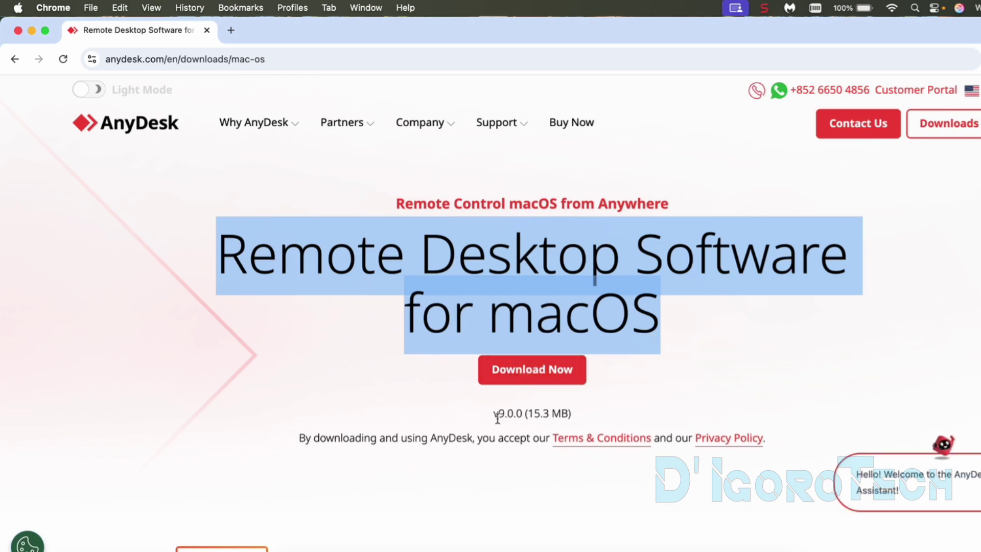
pyautogui.moveTo(495, 414); pyautogui.dragTo(523, 414)
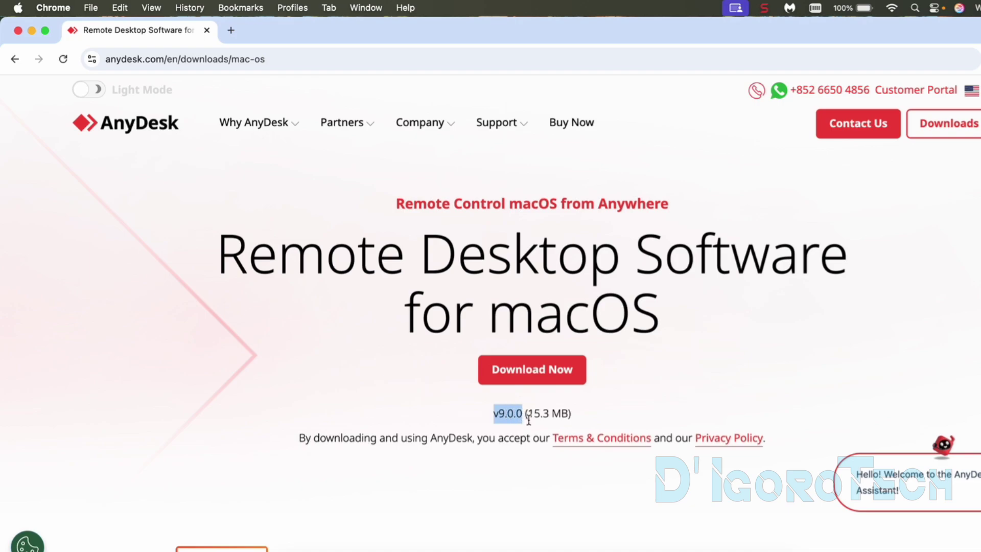
pyautogui.moveTo(528, 414); pyautogui.dragTo(572, 422)
pyautogui.scroll(-3, 572, 422)
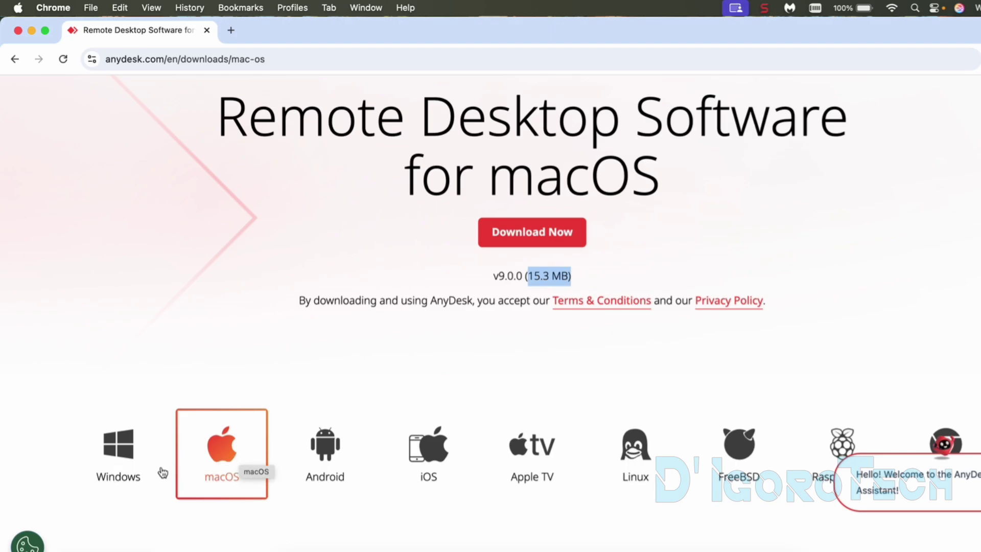
# Step: Compare the Windows PC download page, then return to the macOS page and highlight 'macOS'
pyautogui.click(126, 469)
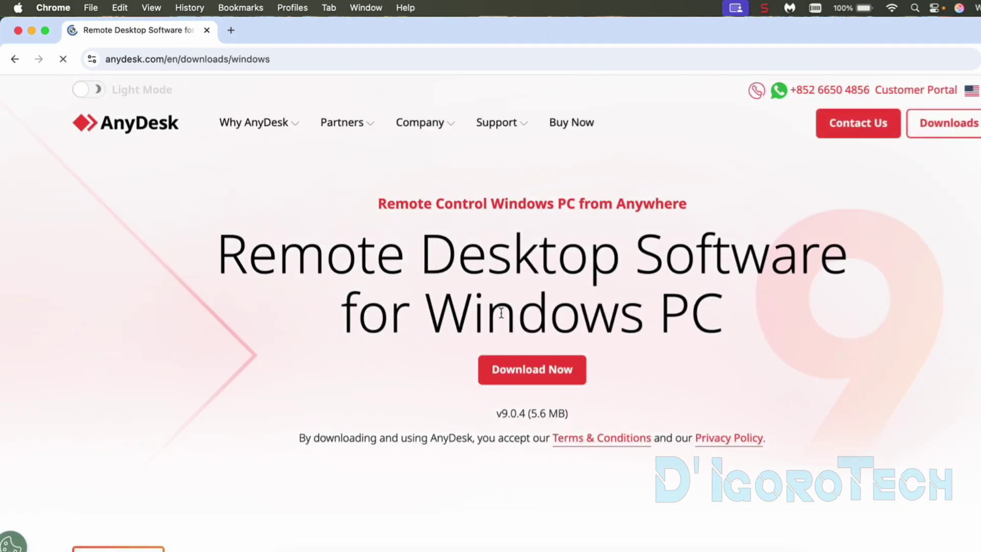
pyautogui.moveTo(427, 312); pyautogui.dragTo(722, 324)
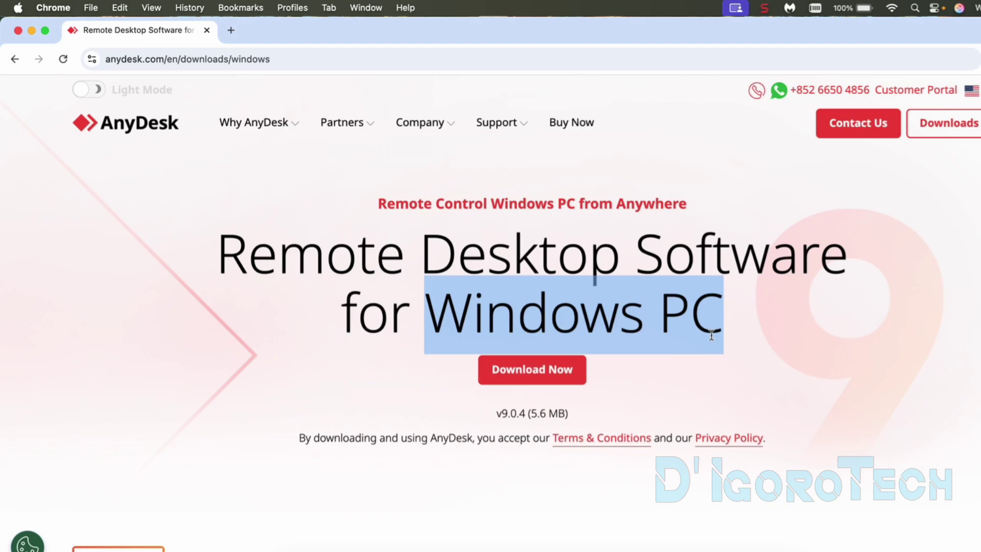
pyautogui.scroll(-4, 699, 344)
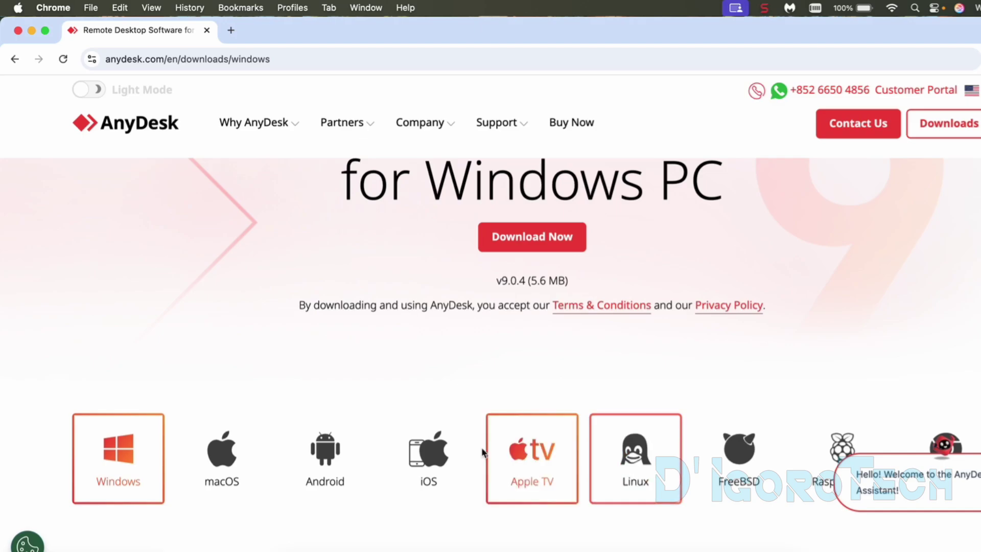
pyautogui.click(258, 453)
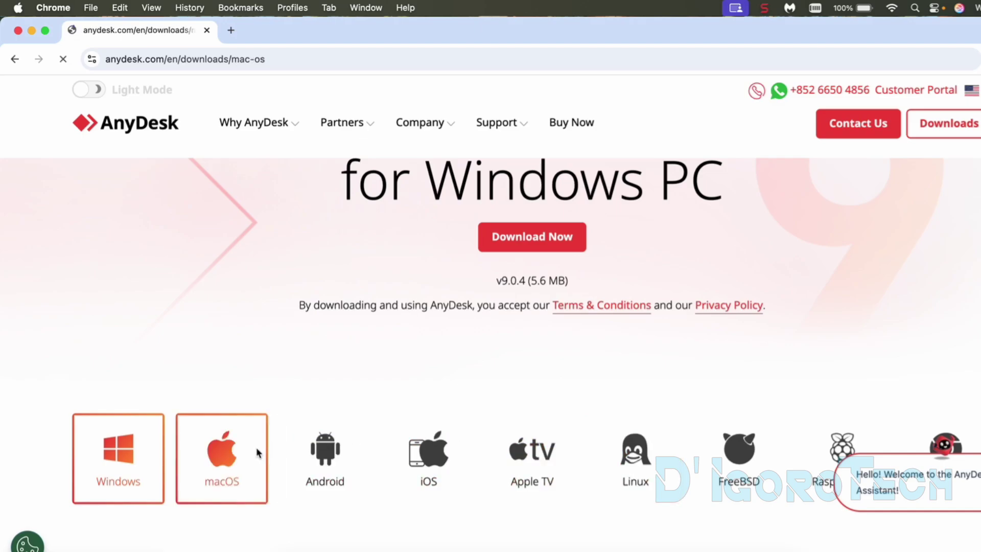
pyautogui.moveTo(502, 320); pyautogui.dragTo(706, 322)
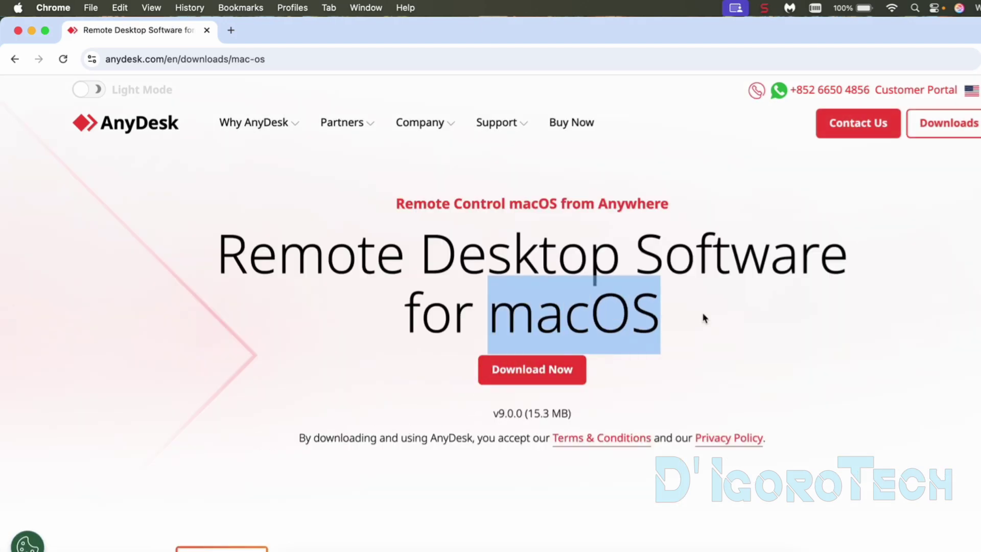
# Step: Download the macOS installer as anydesk.dmg, saving it to the Downloads folder
pyautogui.click(691, 348)
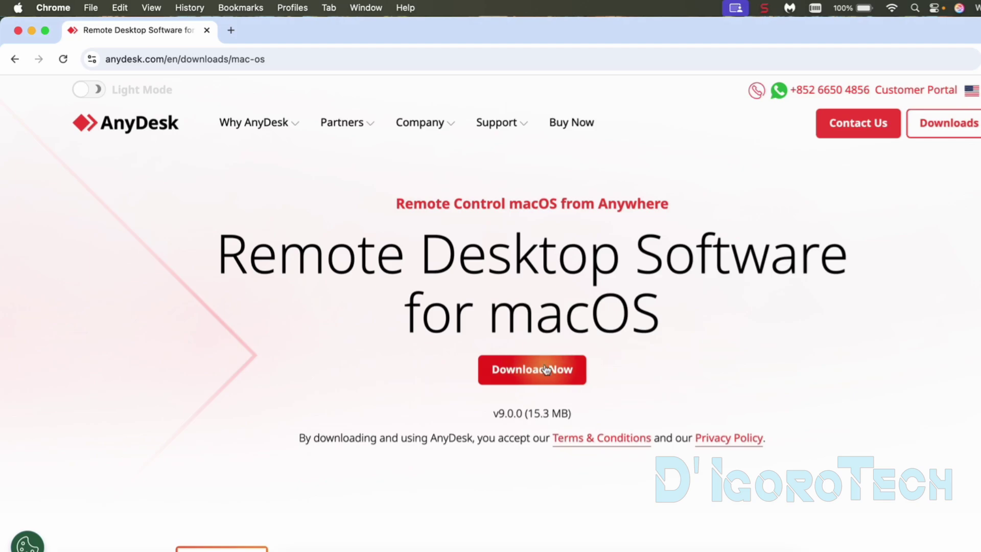
pyautogui.click(546, 369)
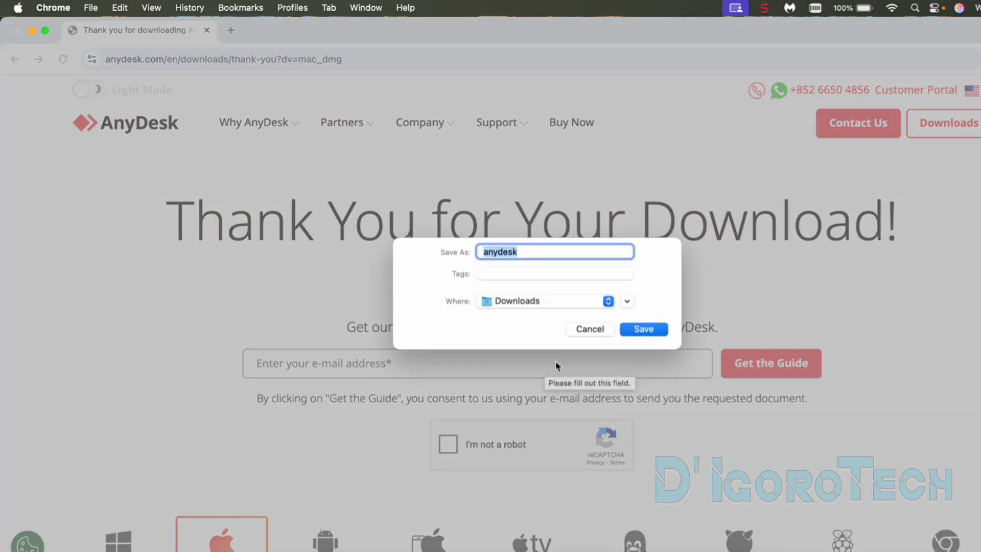
pyautogui.click(523, 253)
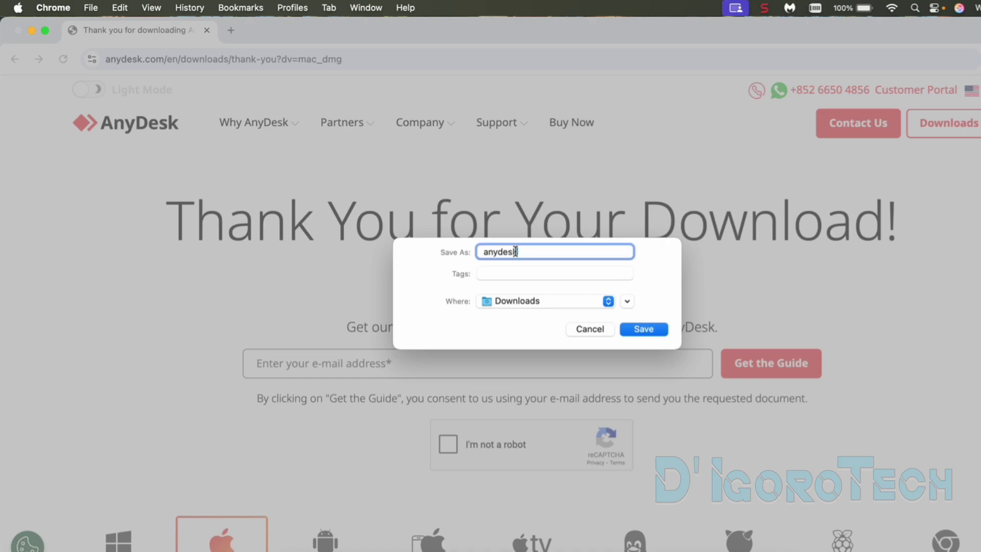
pyautogui.click(515, 305)
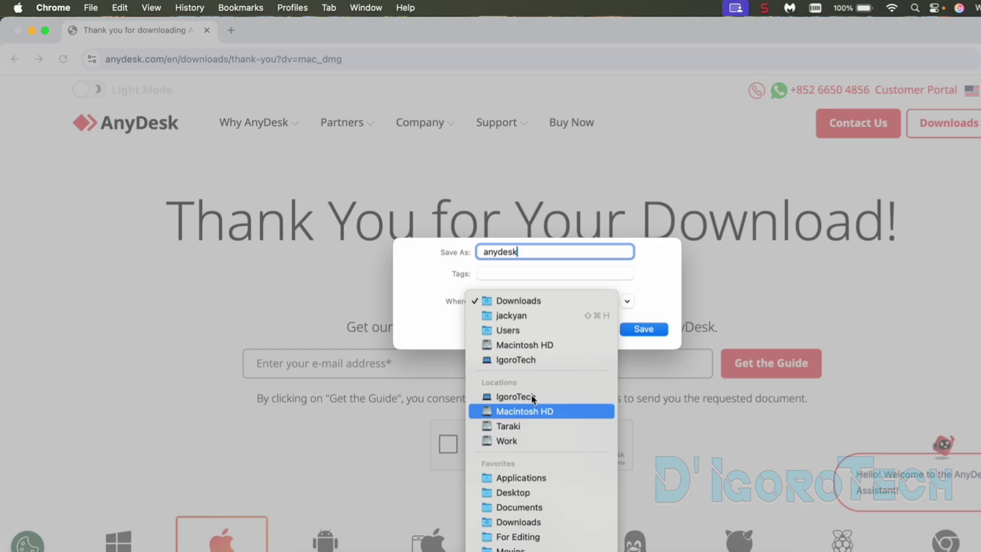
pyautogui.click(527, 302)
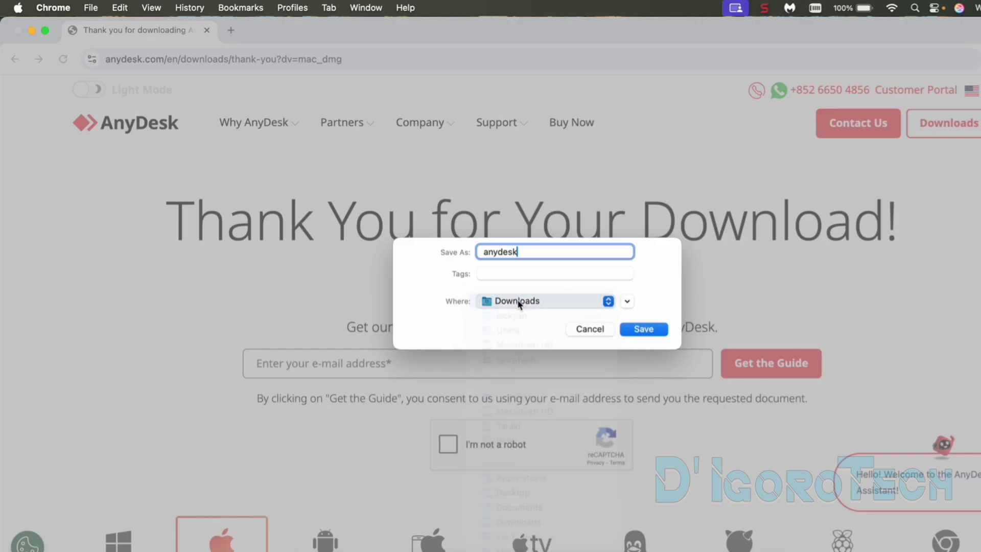
pyautogui.click(645, 330)
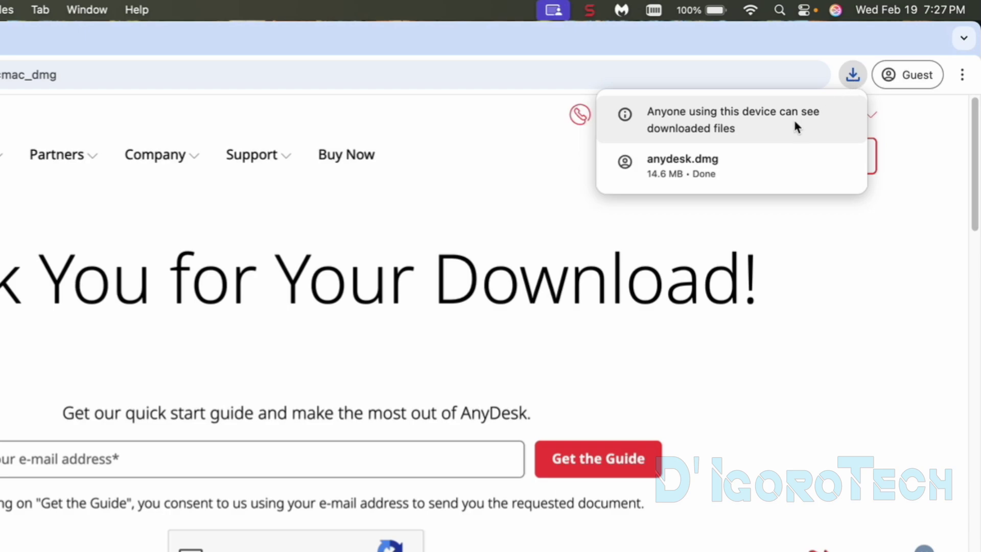
pyautogui.moveTo(668, 170)
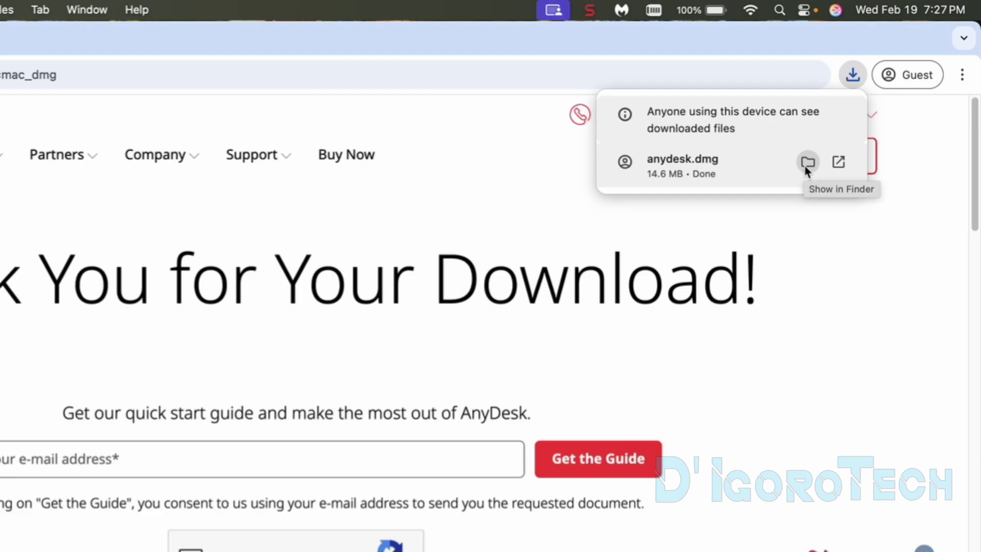
# Step: Show anydesk.dmg in Finder, mount the disk image and launch AnyDesk from it
pyautogui.click(806, 163)
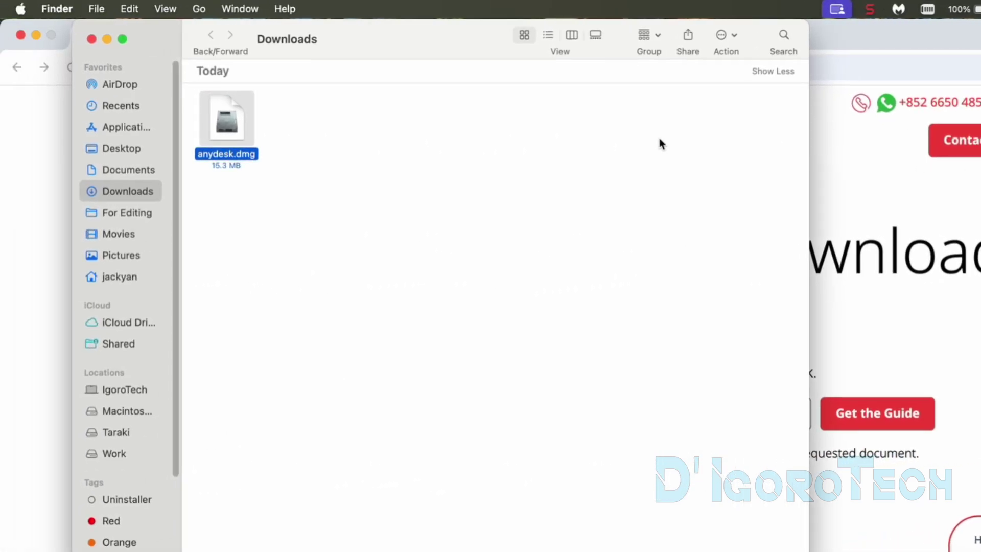
pyautogui.click(36, 37)
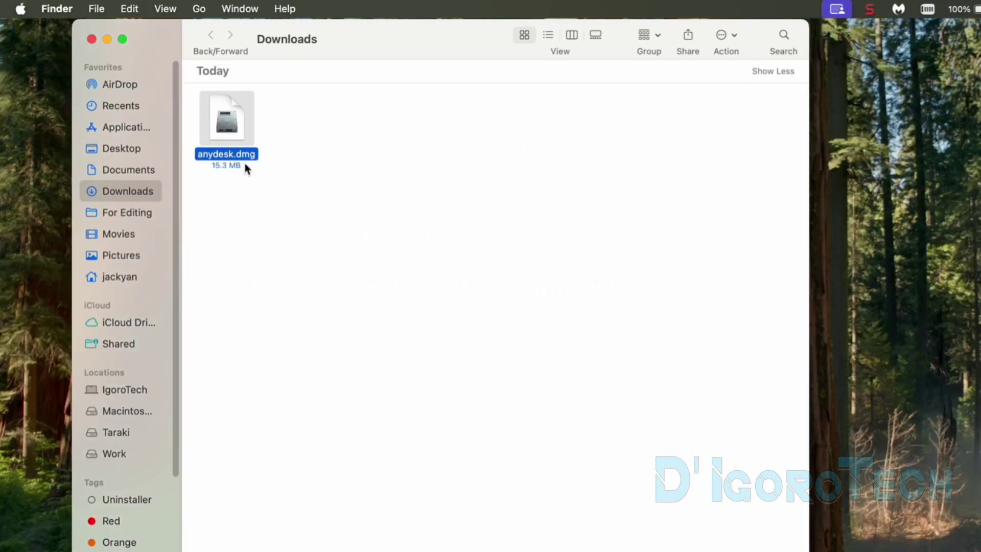
pyautogui.doubleClick(234, 138)
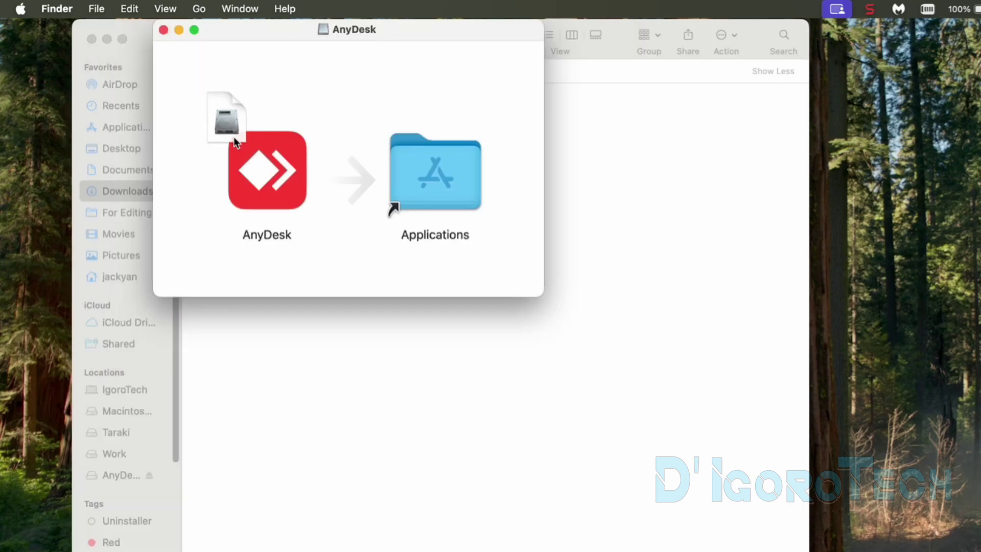
pyautogui.doubleClick(259, 174)
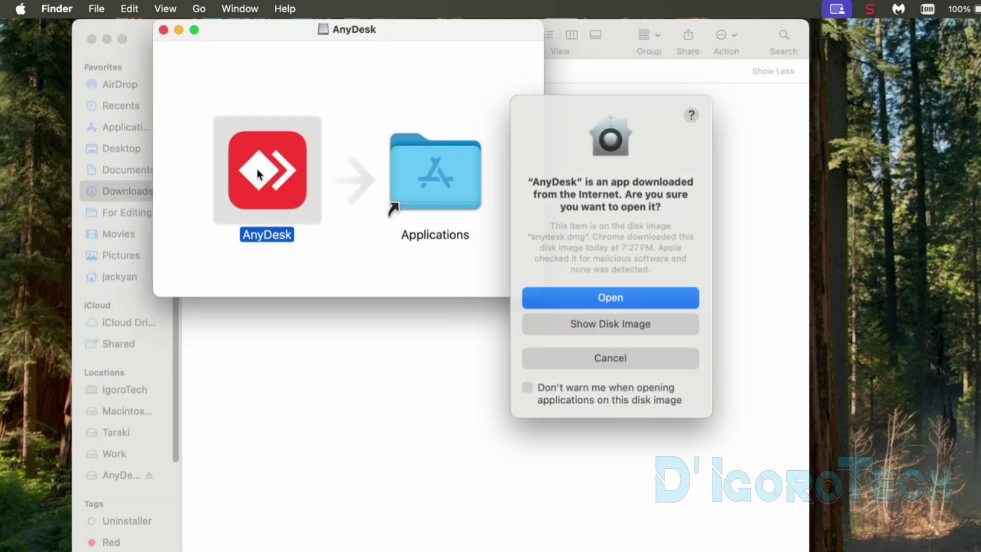
# Step: Confirm opening AnyDesk, allow local-network access, and close the disk image and Downloads windows
pyautogui.click(579, 299)
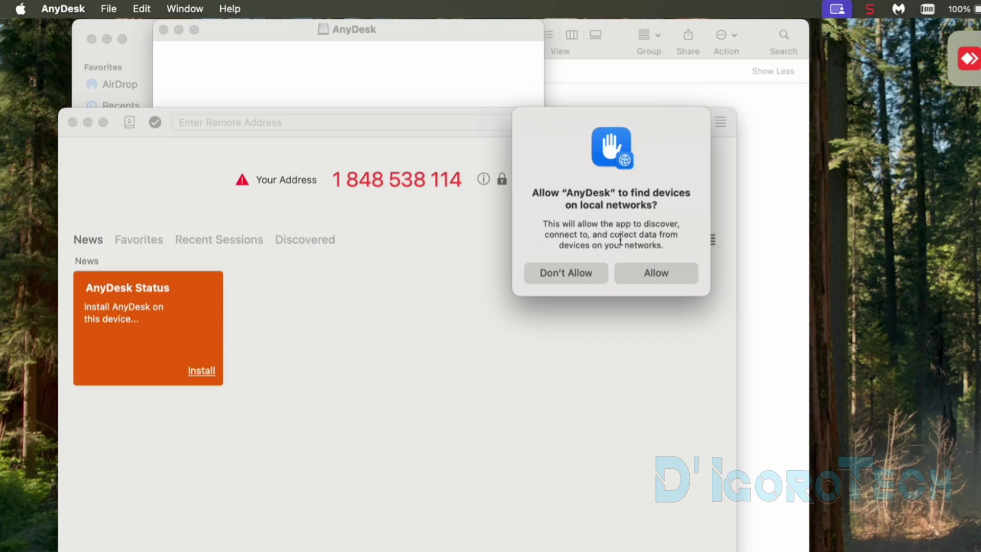
pyautogui.click(651, 272)
pyautogui.click(175, 30)
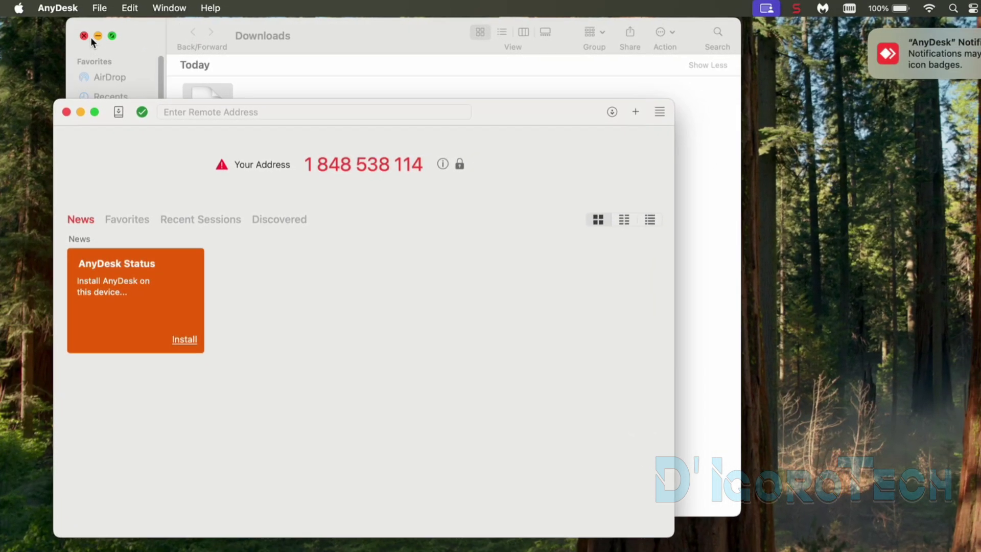
pyautogui.click(86, 36)
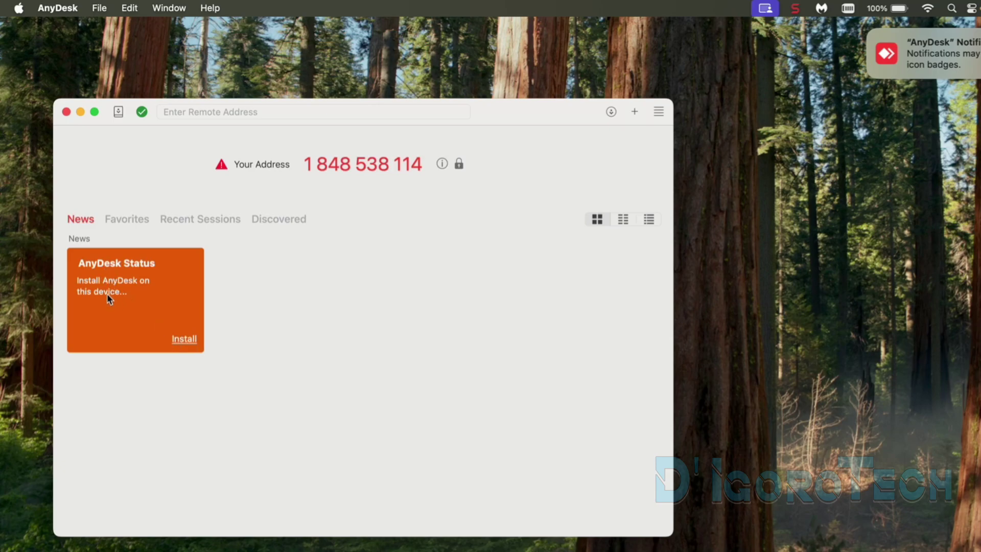
# Step: Install AnyDesk from the Status tile, accepting the licence and authorising with the macOS password
pyautogui.click(185, 340)
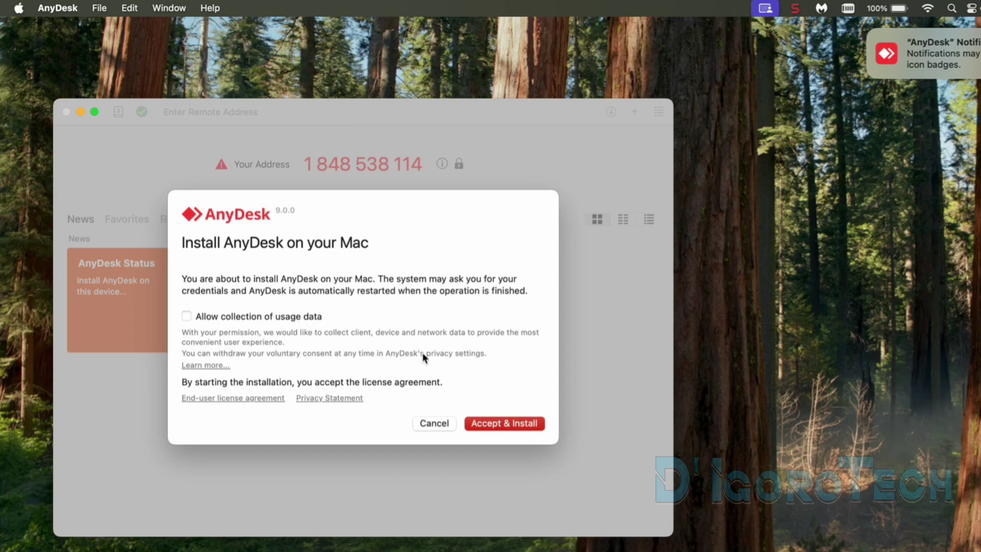
pyautogui.click(502, 425)
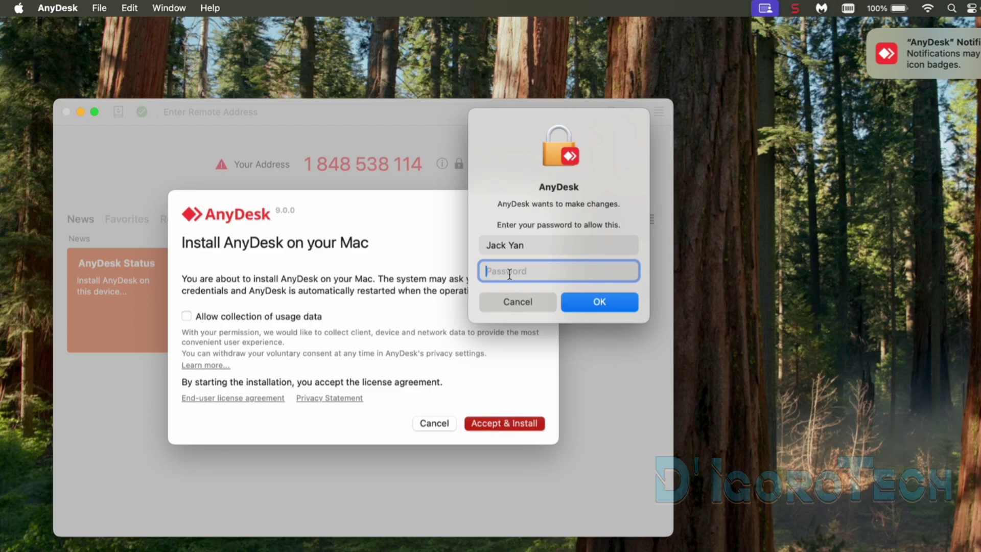
pyautogui.write('••••••')
pyautogui.press('Return')
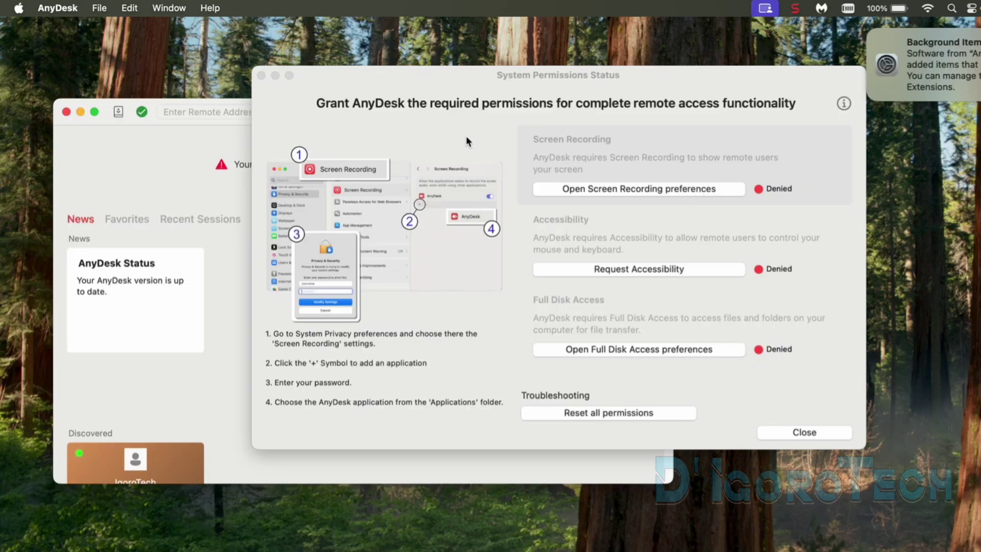
# Step: Review the permissions status window and the Full Disk Access setup instructions
pyautogui.click(332, 107)
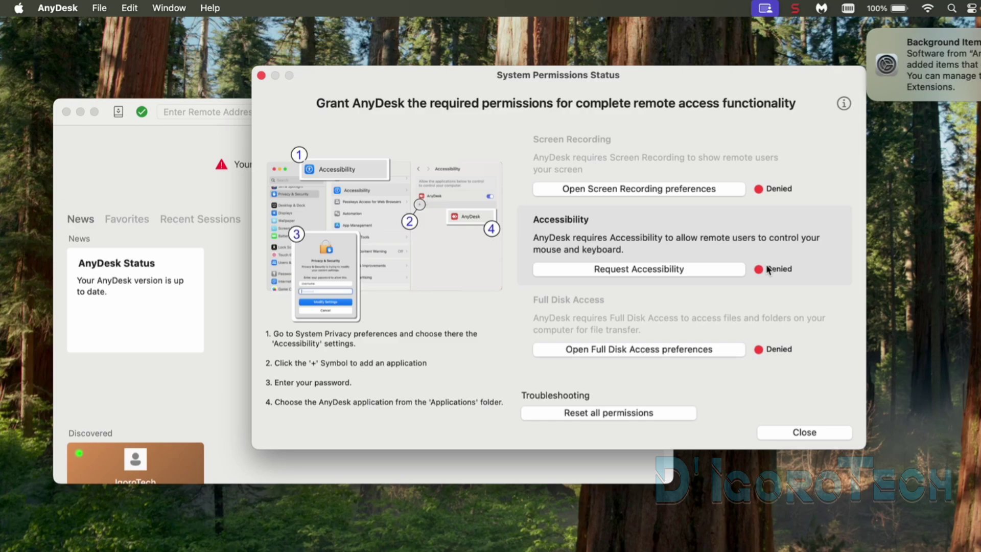
pyautogui.click(594, 315)
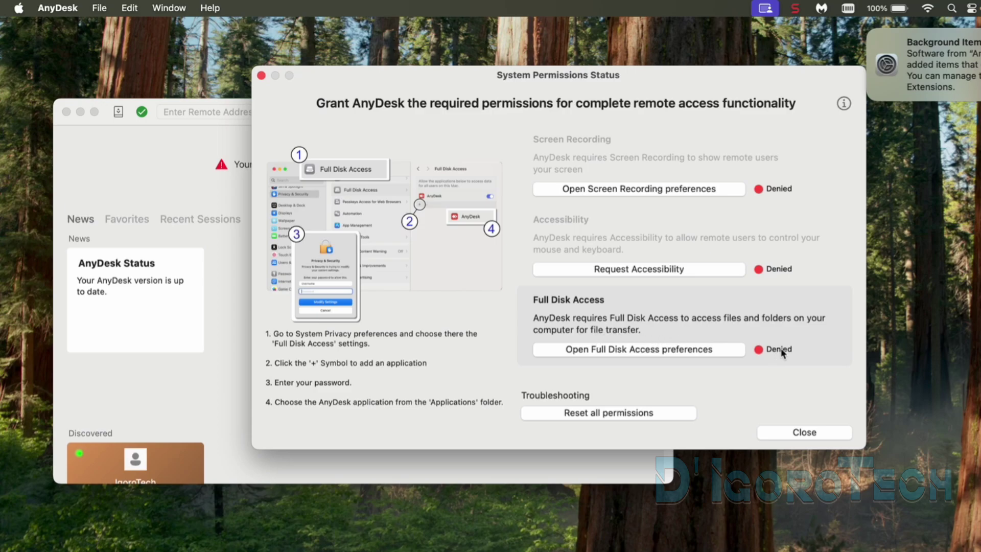
# Step: Add AnyDesk from Applications to the Screen Recording list, authenticating with the account password
pyautogui.click(641, 189)
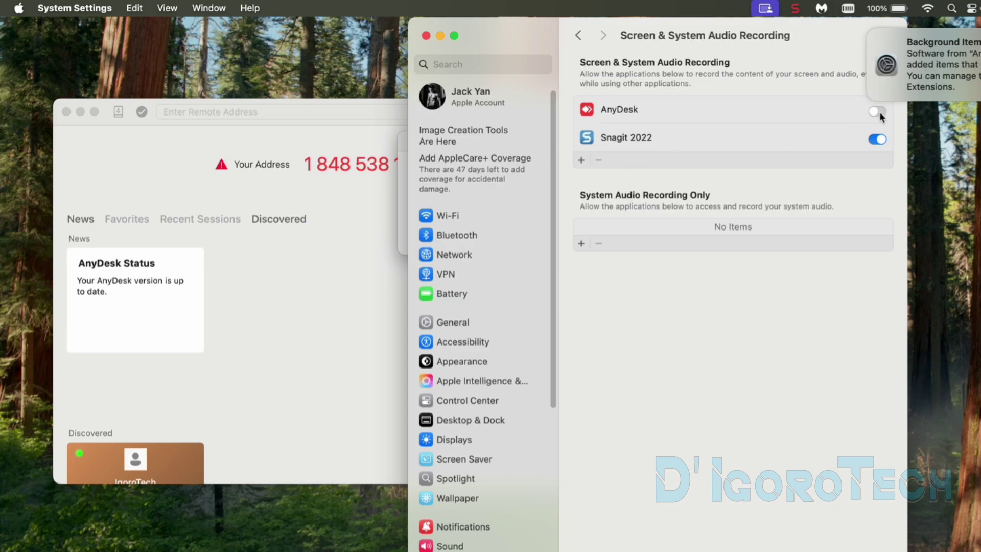
pyautogui.click(871, 34)
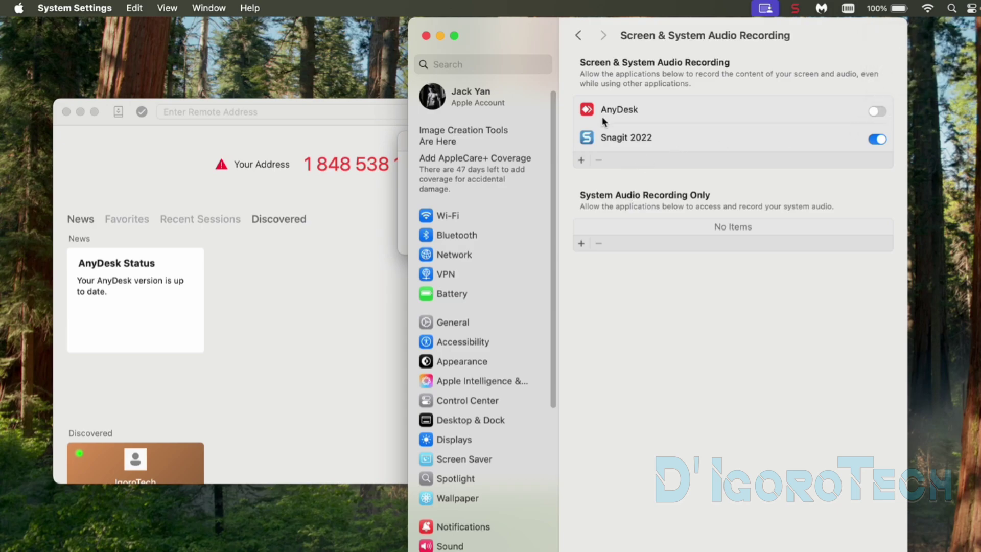
pyautogui.click(582, 161)
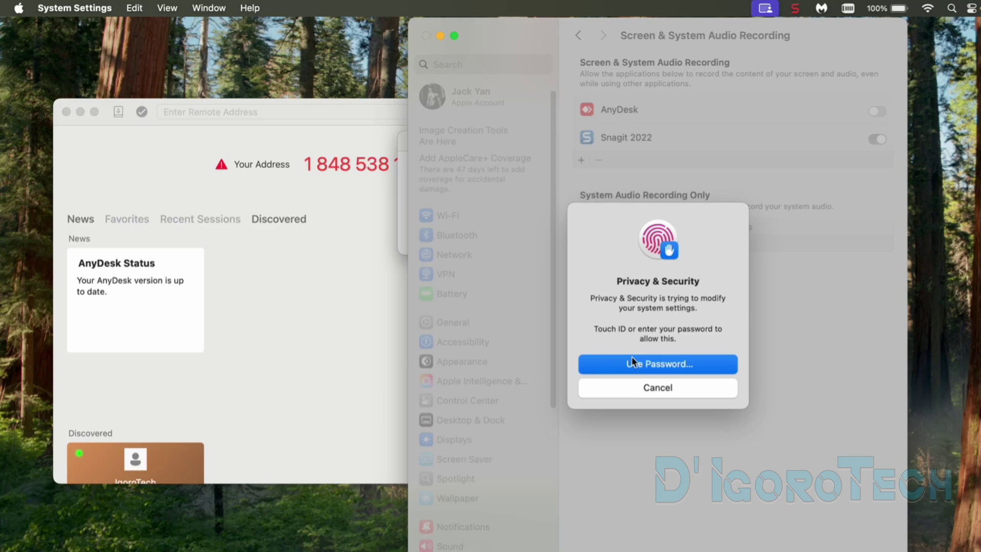
pyautogui.click(632, 358)
pyautogui.write('•••••')
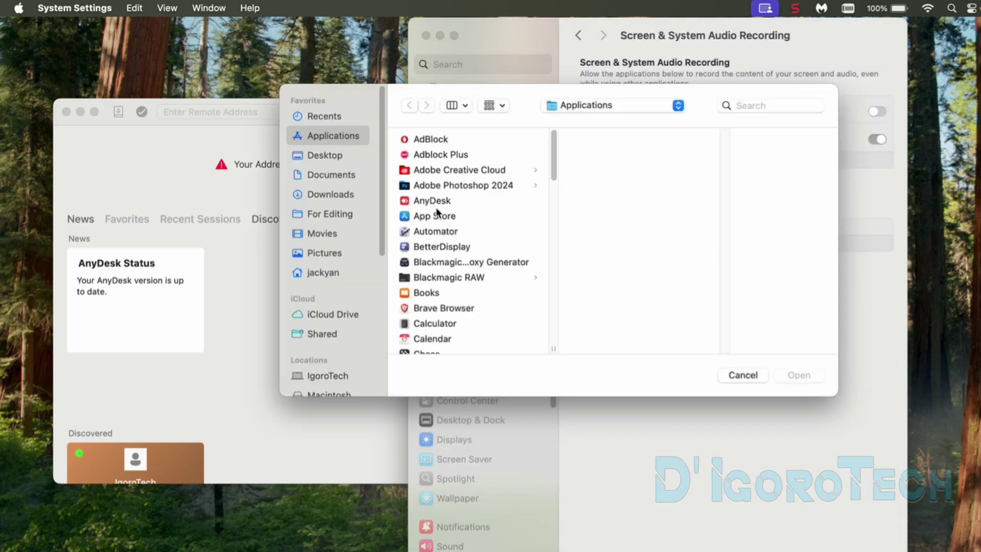
pyautogui.click(436, 206)
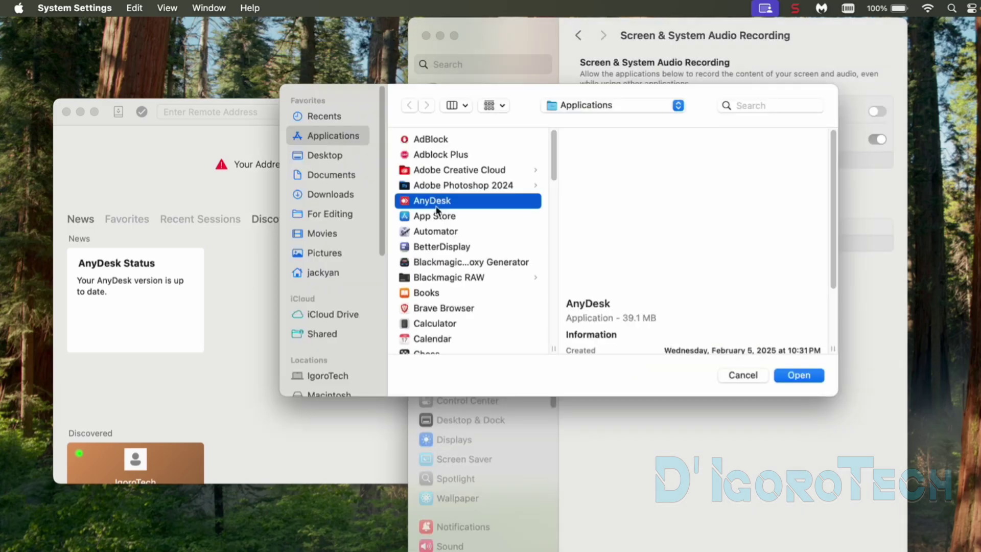
pyautogui.click(799, 375)
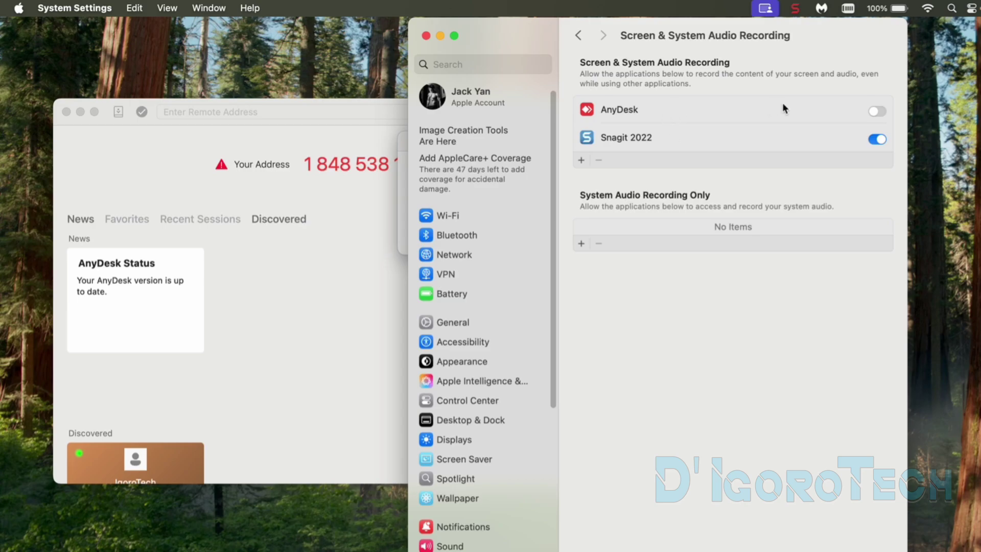
# Step: Switch AnyDesk's screen recording access on, postpone the restart, and close System Settings
pyautogui.click(877, 111)
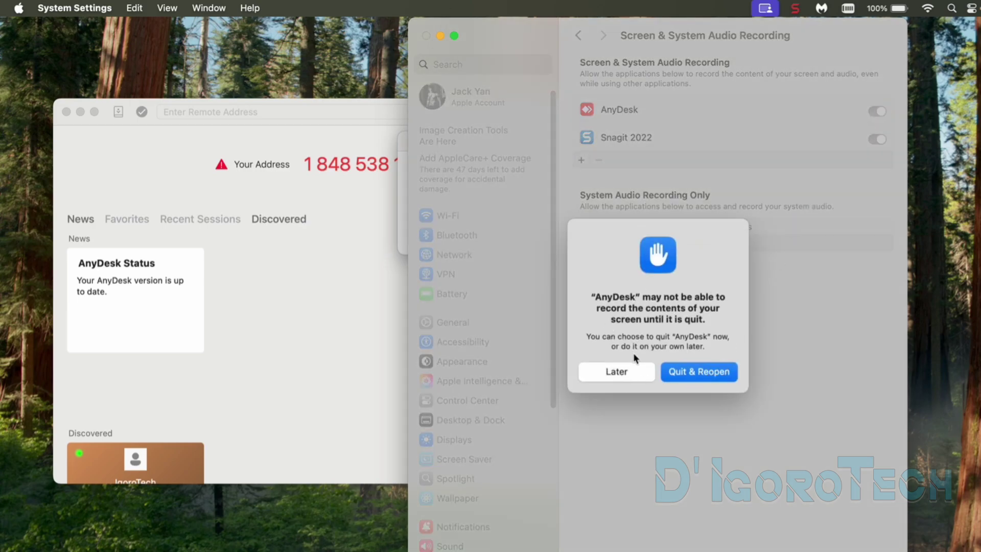
pyautogui.click(624, 370)
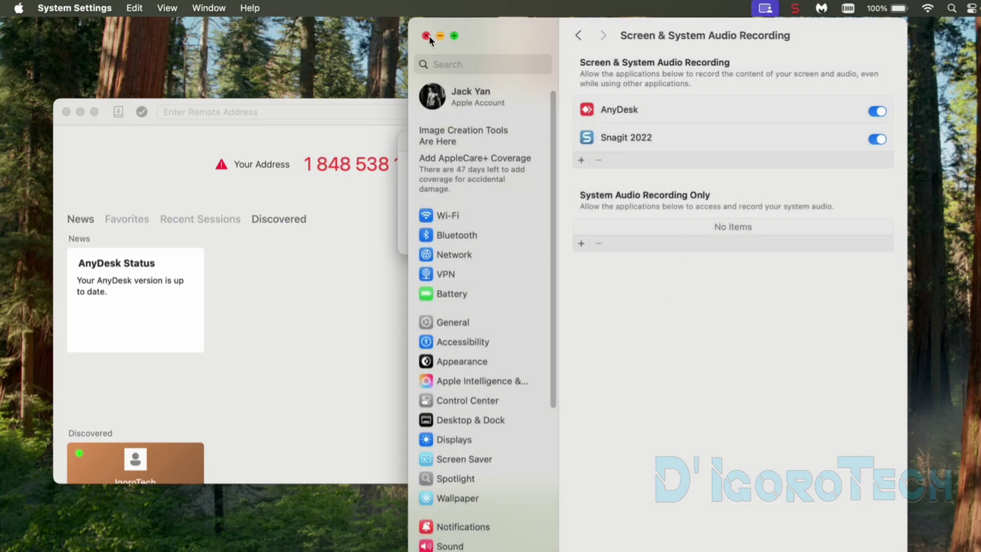
pyautogui.click(428, 35)
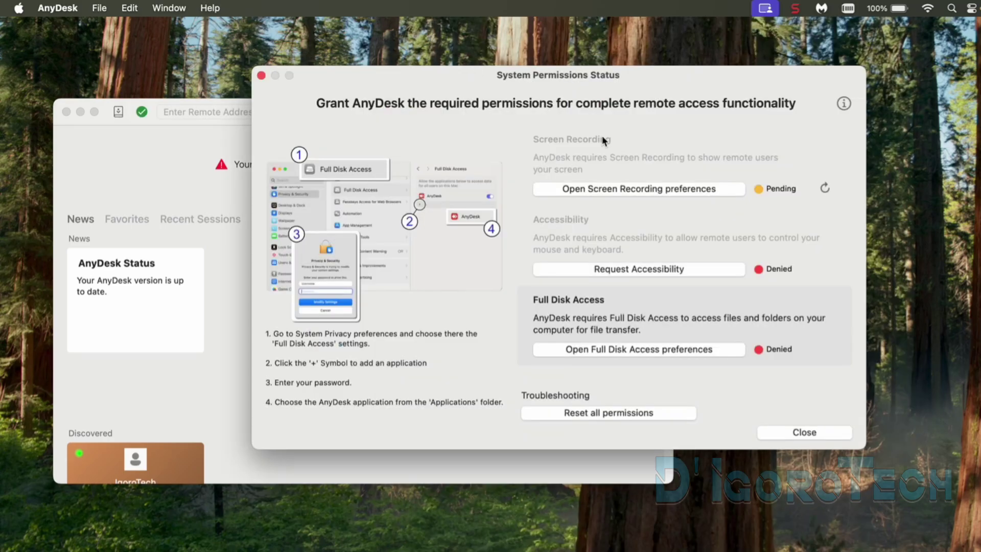
# Step: Refresh Screen Recording status, then enable Accessibility for AnyDesk with the account password
pyautogui.click(825, 188)
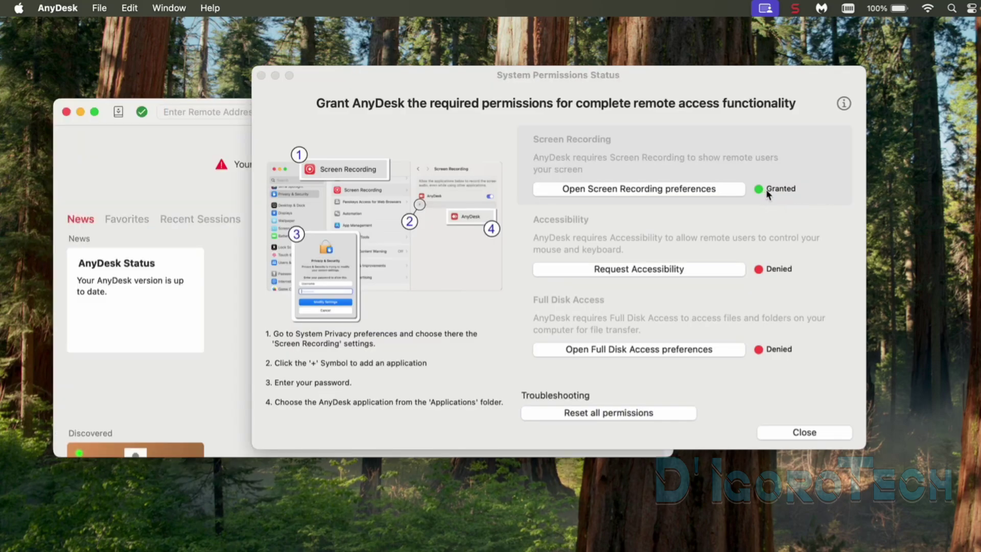
pyautogui.click(577, 162)
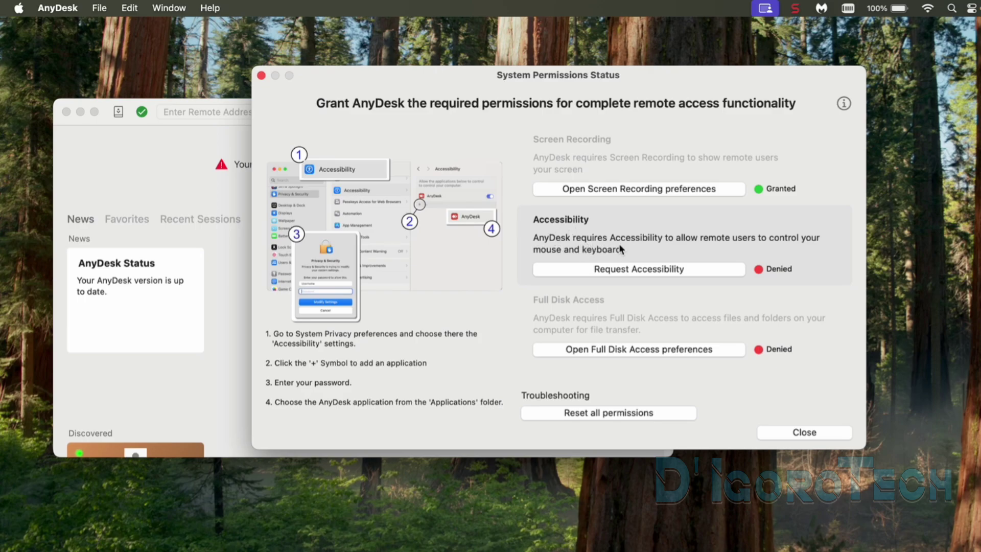
pyautogui.click(698, 272)
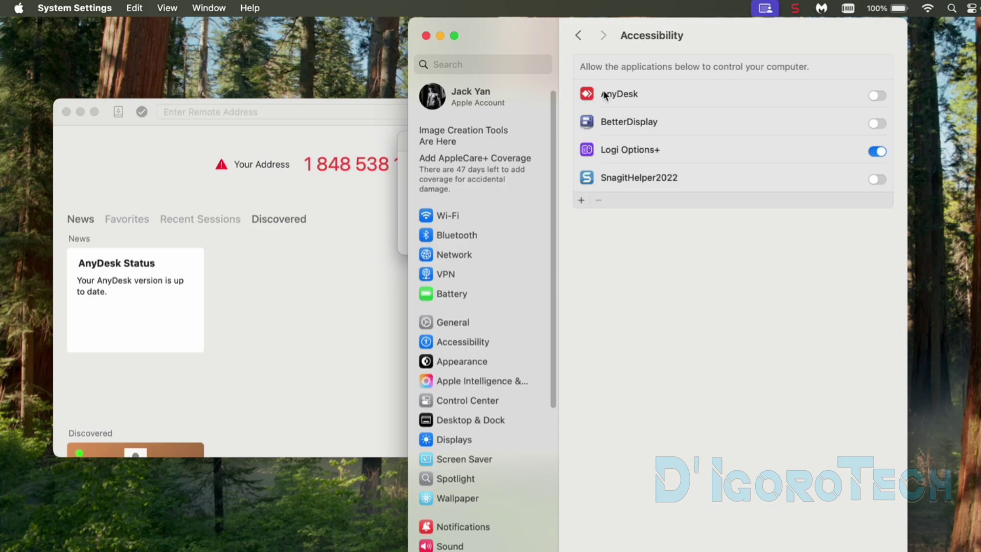
pyautogui.click(876, 96)
pyautogui.click(659, 362)
pyautogui.write('•••••••')
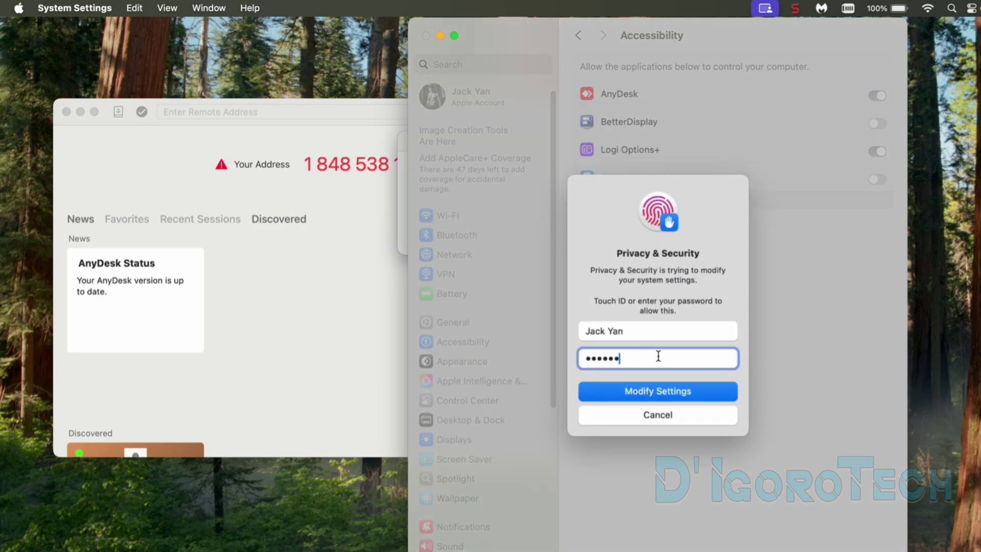
pyautogui.click(662, 389)
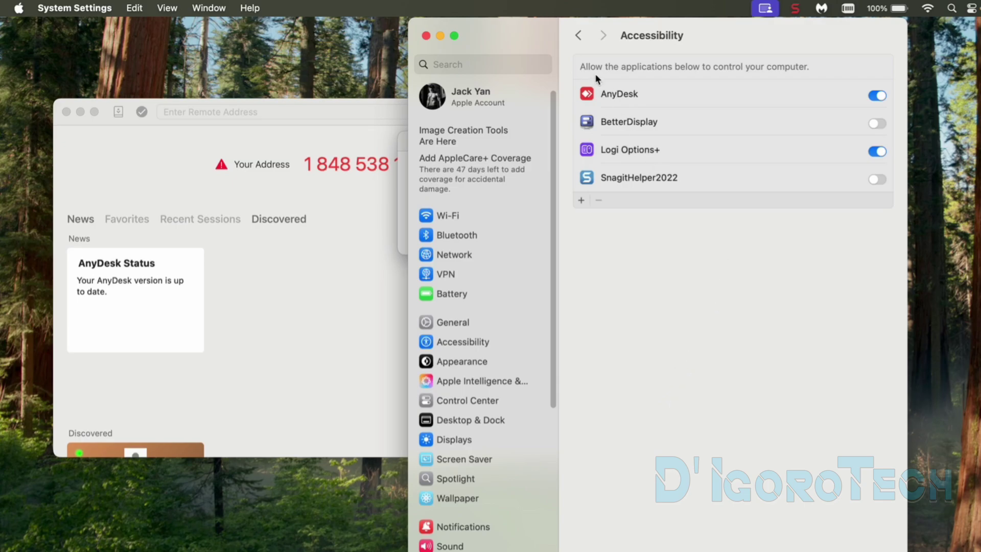
pyautogui.click(426, 36)
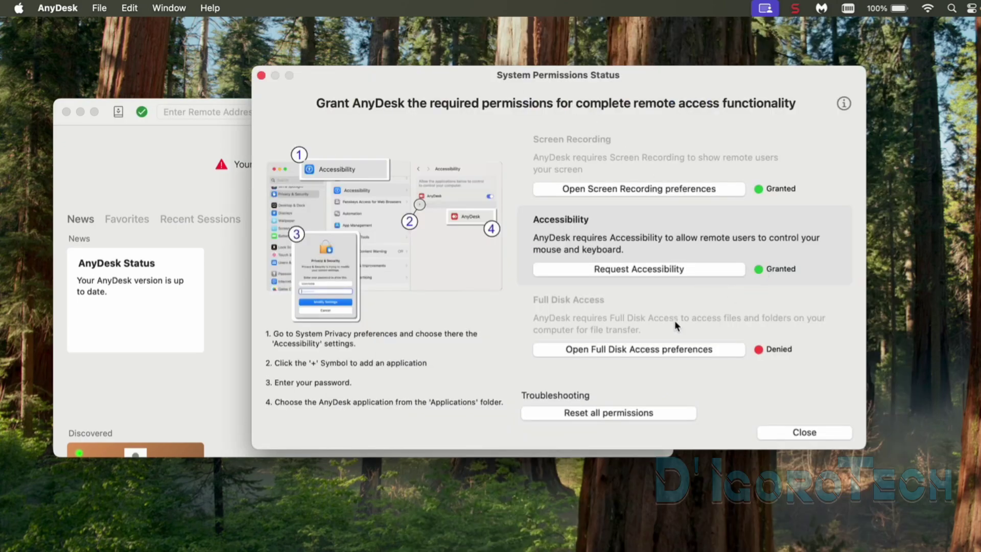
# Step: Turn on Full Disk Access for AnyDesk with the account password, postponing the restart
pyautogui.click(664, 349)
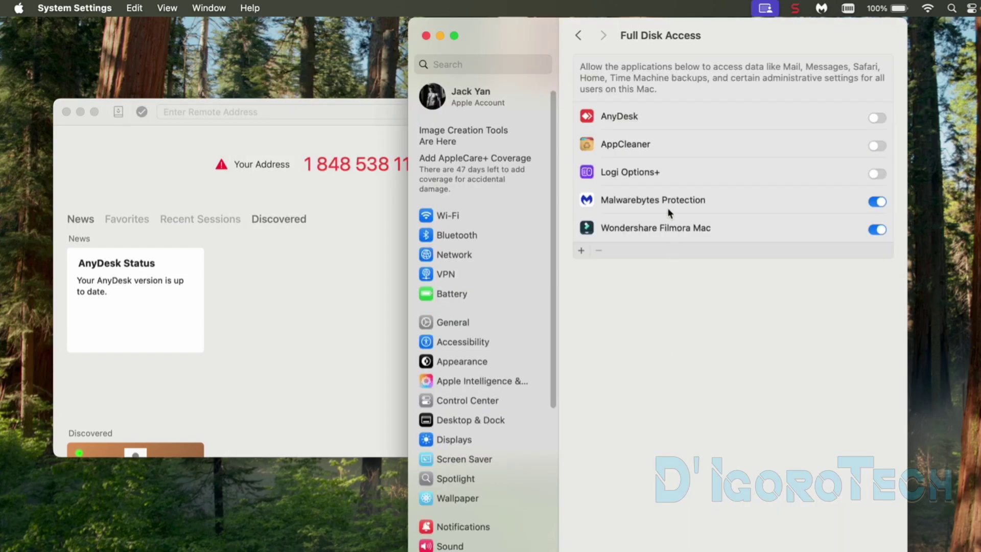
pyautogui.click(876, 118)
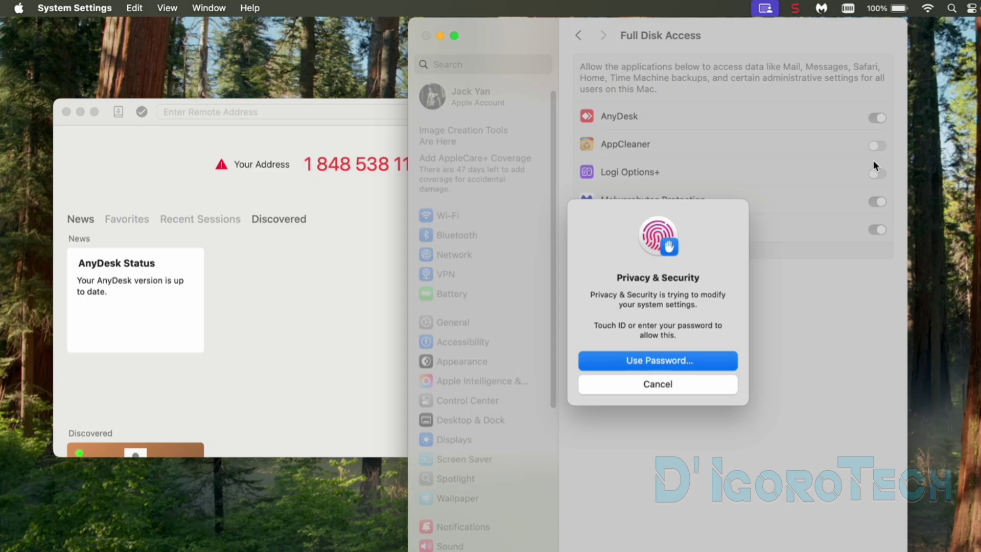
pyautogui.click(670, 362)
pyautogui.write('••••••')
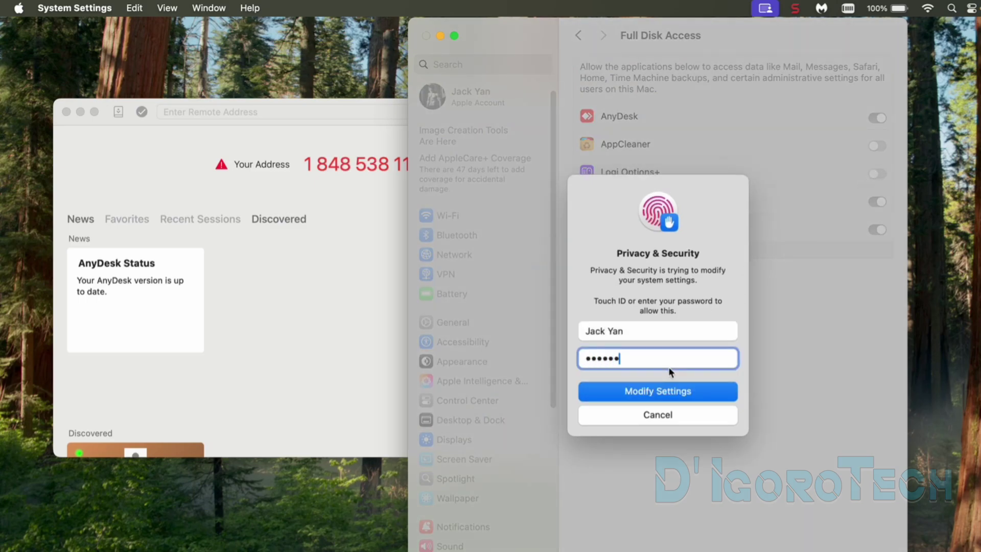
pyautogui.click(662, 391)
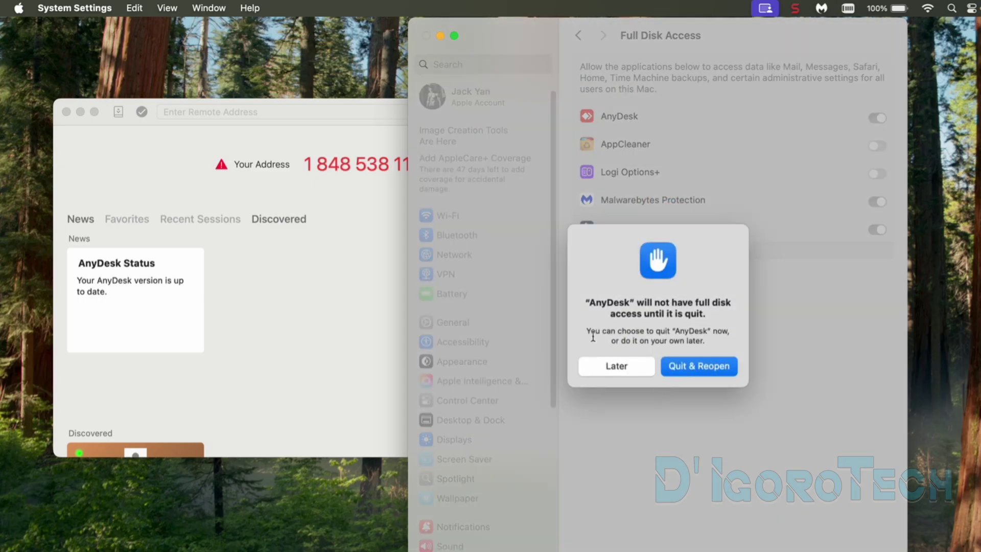
pyautogui.click(620, 366)
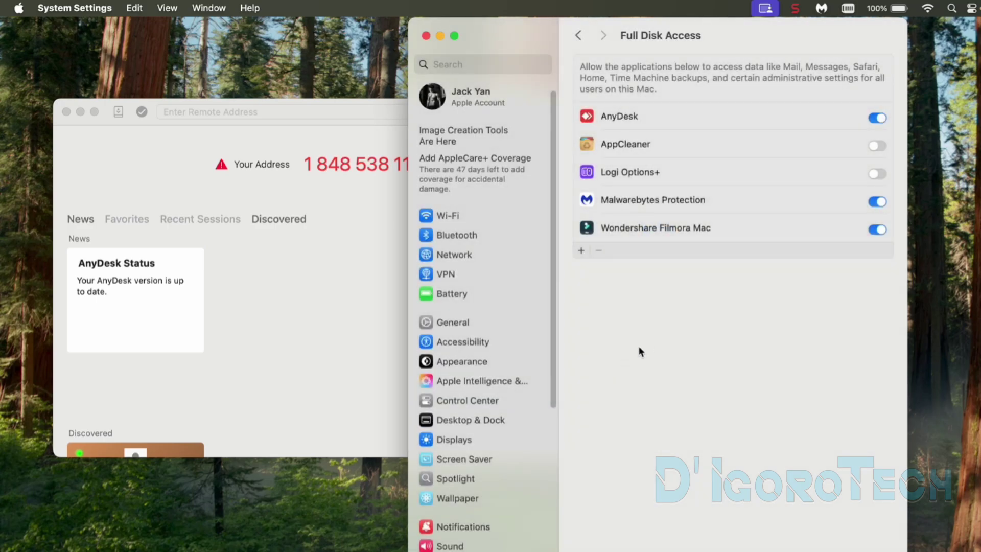
pyautogui.click(426, 36)
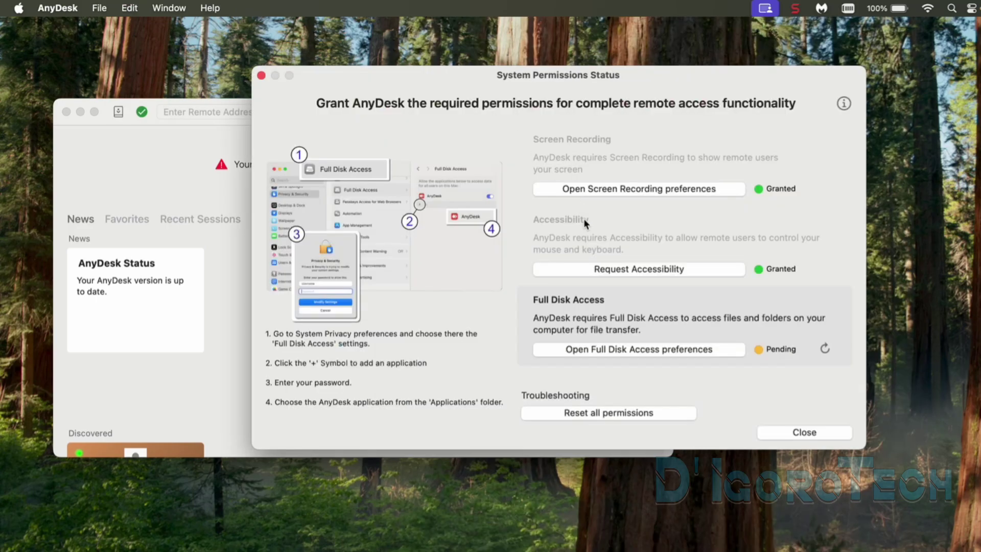
# Step: Refresh the Full Disk Access status to Granted and close the permissions overview
pyautogui.click(825, 349)
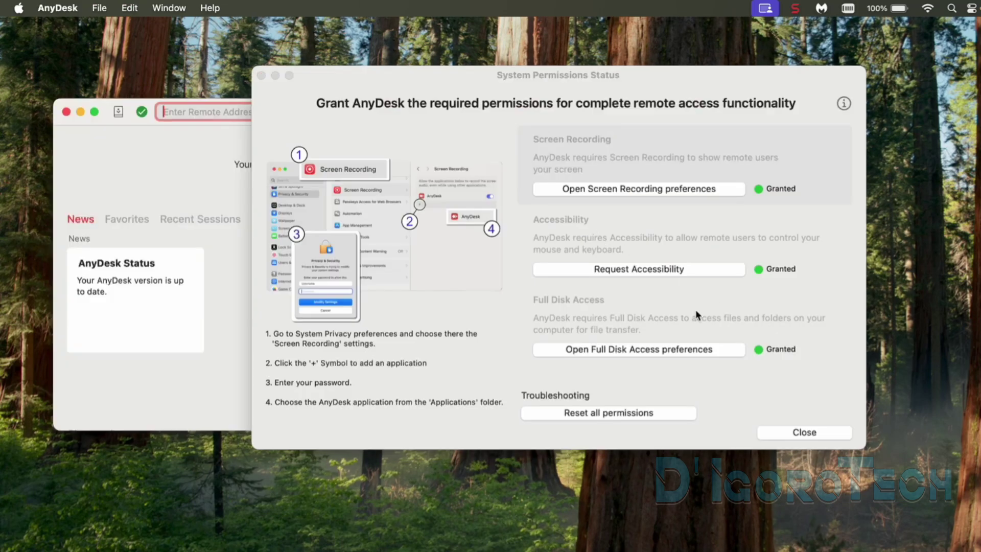
pyautogui.click(606, 156)
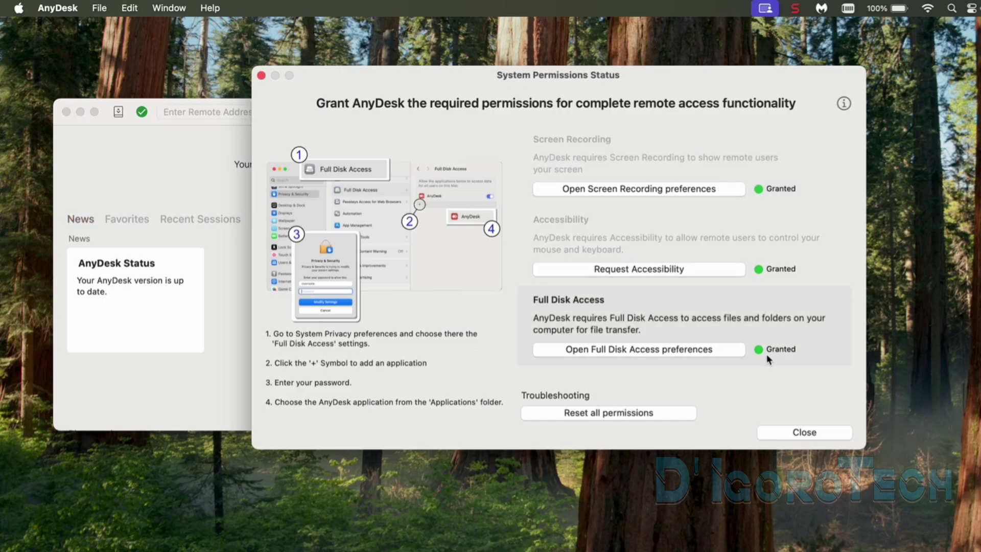
pyautogui.click(799, 432)
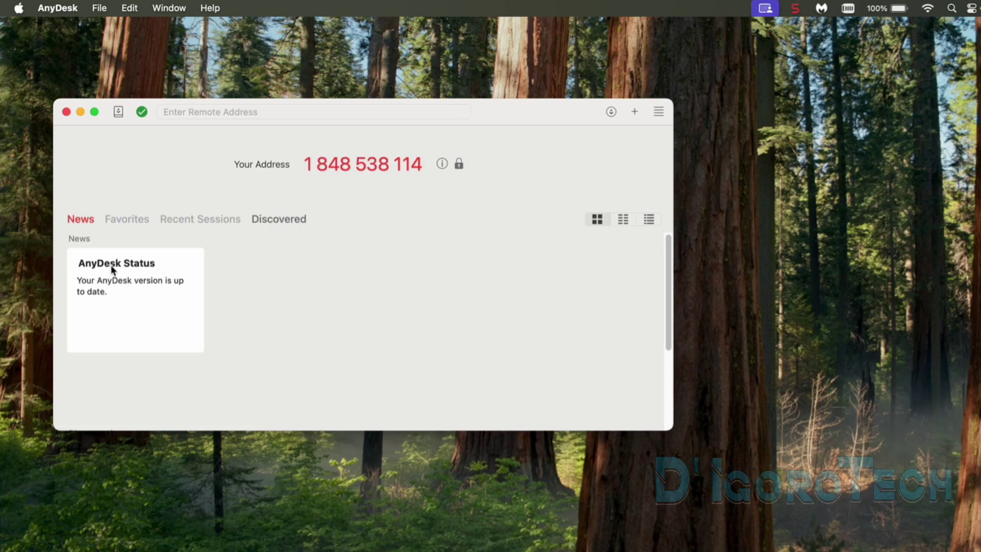
# Step: Enlarge AnyDesk's window, move it to the top-left, and show the Discovered devices list
pyautogui.moveTo(673, 430); pyautogui.dragTo(809, 551)
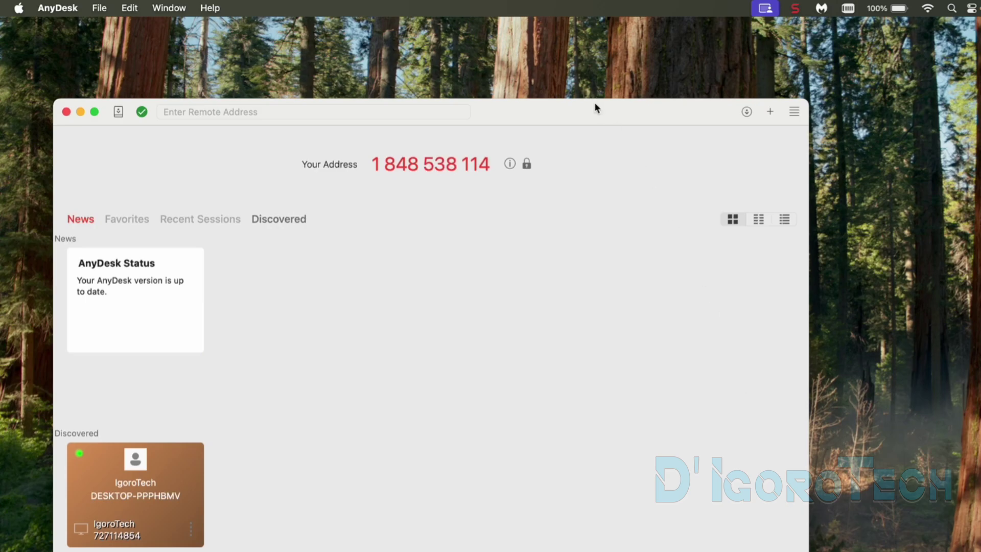
pyautogui.moveTo(595, 107); pyautogui.dragTo(561, 41)
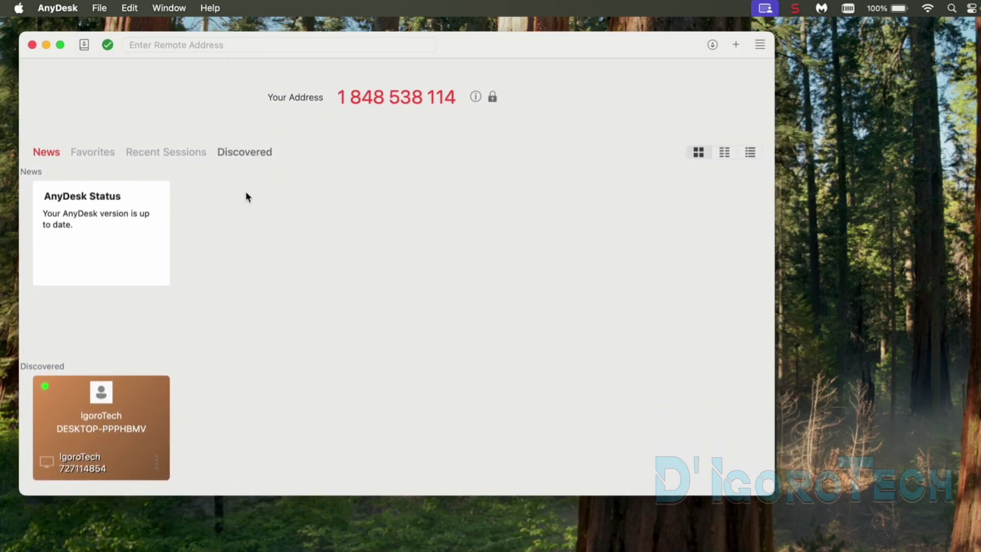
pyautogui.click(247, 153)
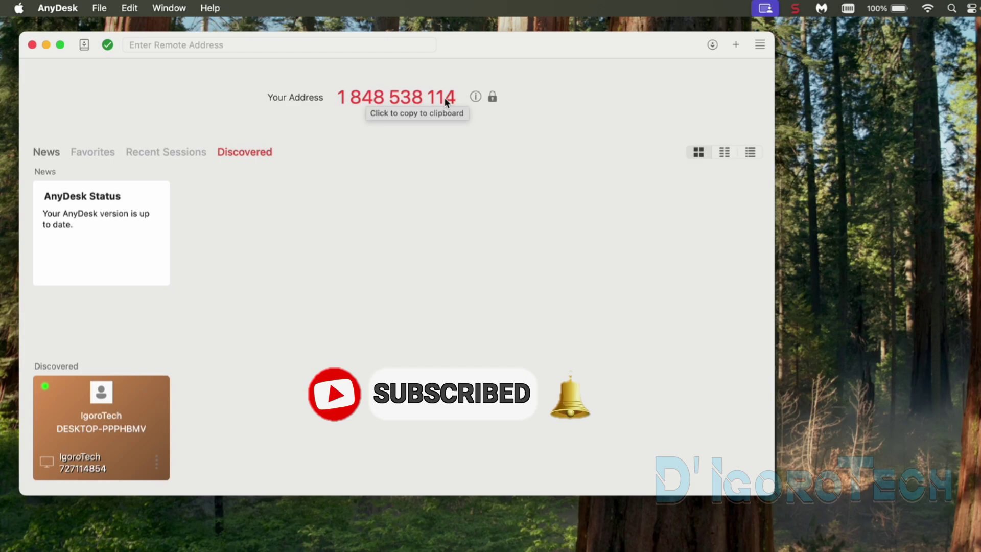
# Step: Copy this Mac's own AnyDesk address and bring the main window back to the front
pyautogui.rightClick(415, 100)
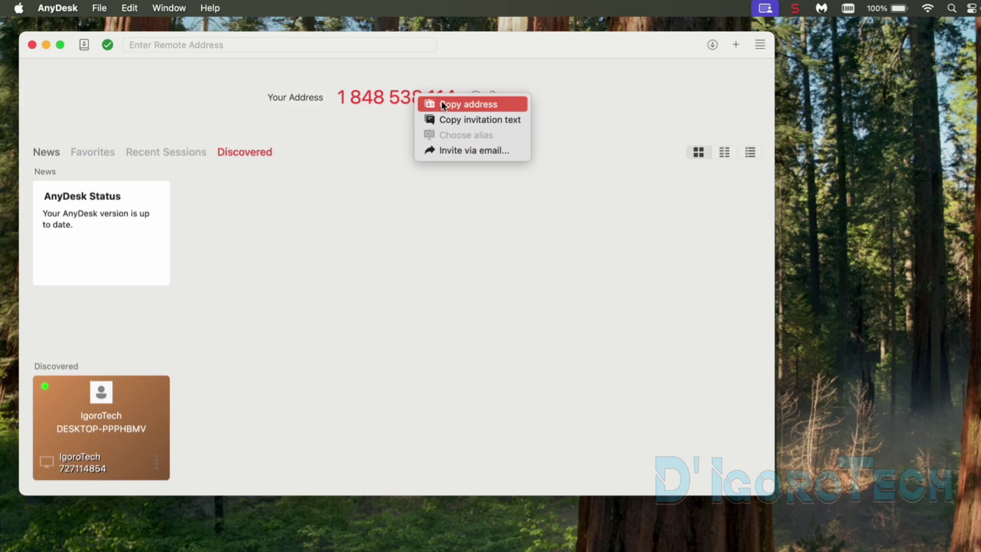
pyautogui.click(446, 104)
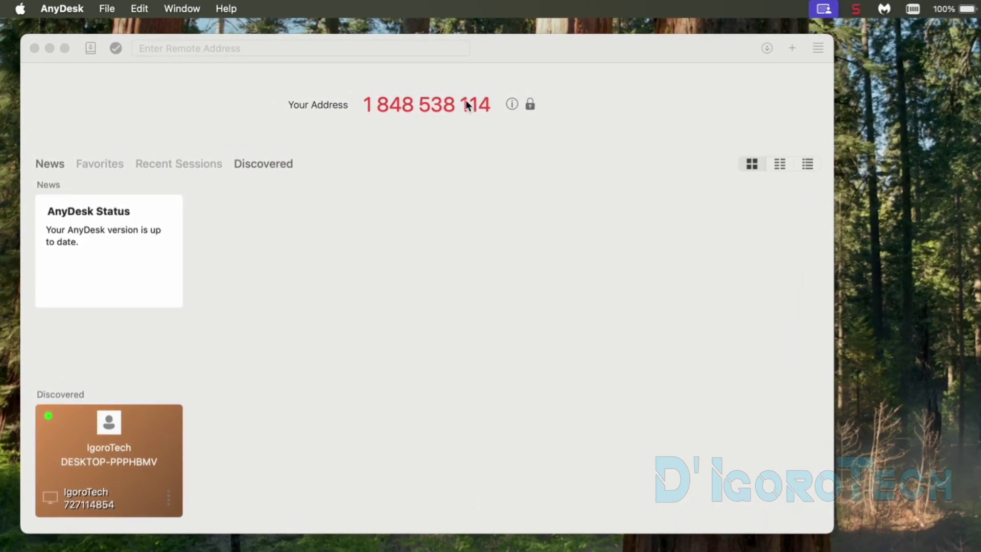
pyautogui.click(466, 105)
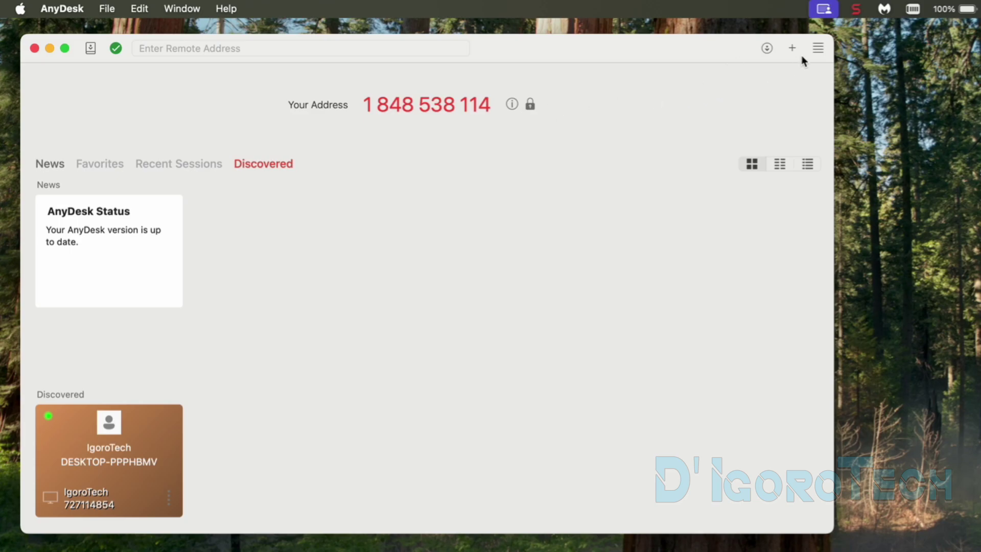
# Step: Unlock with the Mac password and save a new unattended-access password, entered and confirmed
pyautogui.click(818, 51)
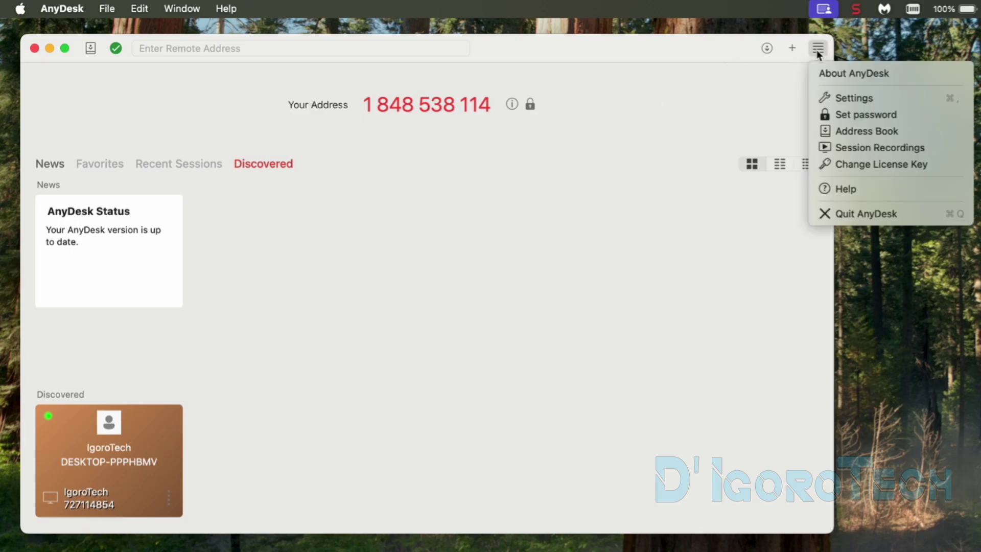
pyautogui.click(852, 115)
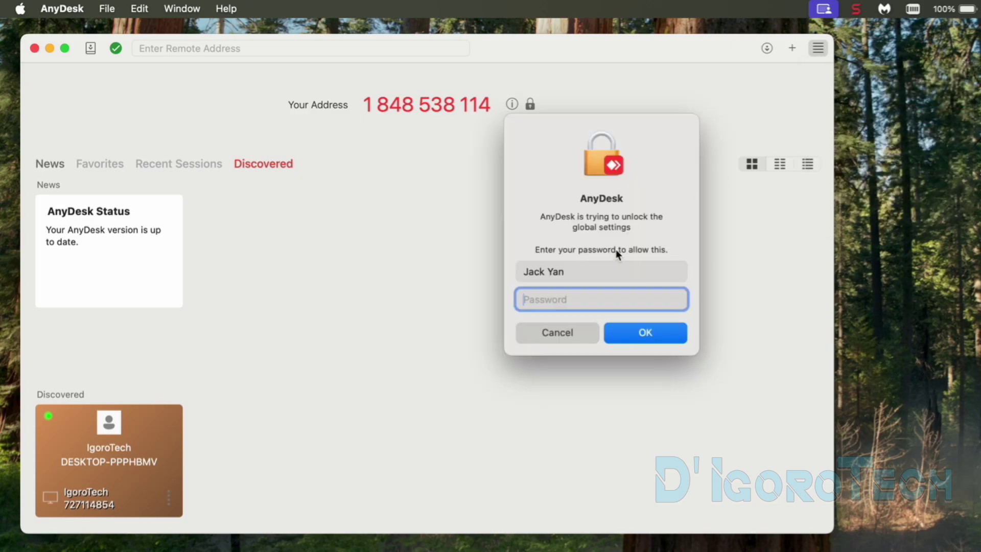
pyautogui.write('******')
pyautogui.press('Return')
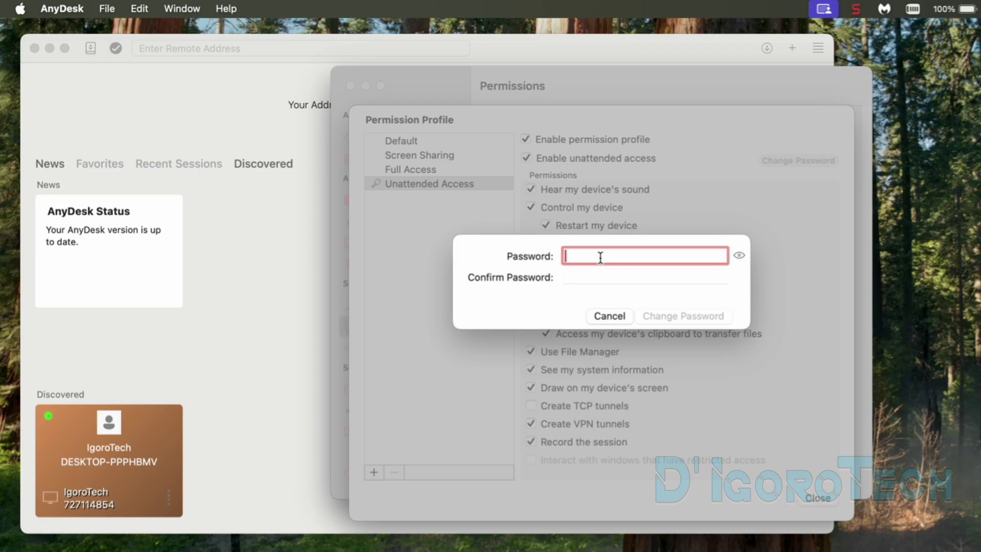
pyautogui.write('*******')
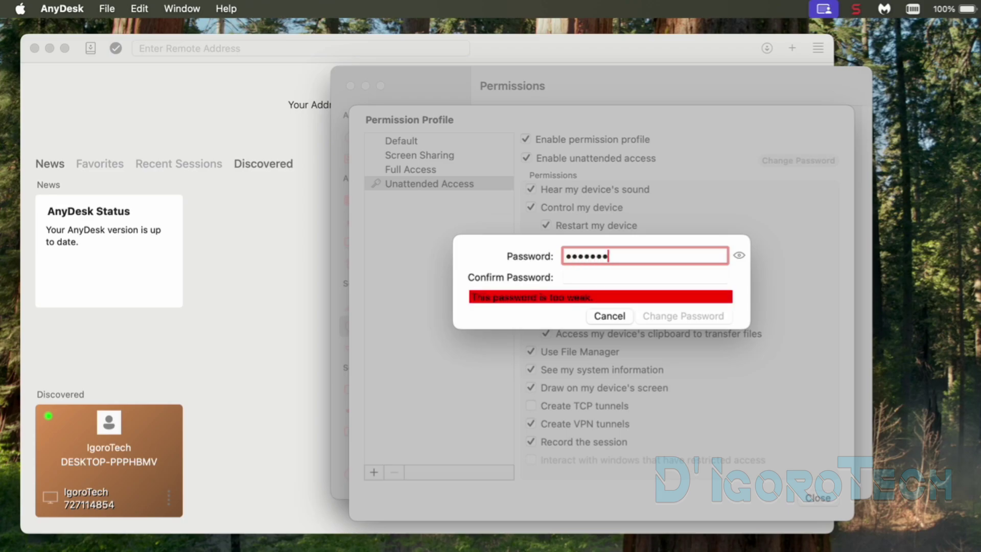
pyautogui.write('**')
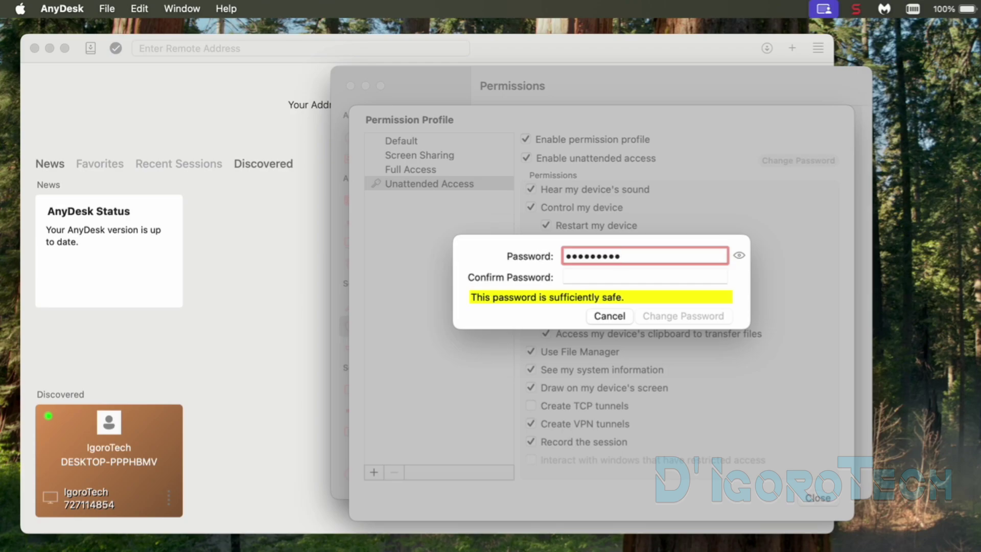
pyautogui.write('**')
pyautogui.click(645, 277)
pyautogui.write('****')
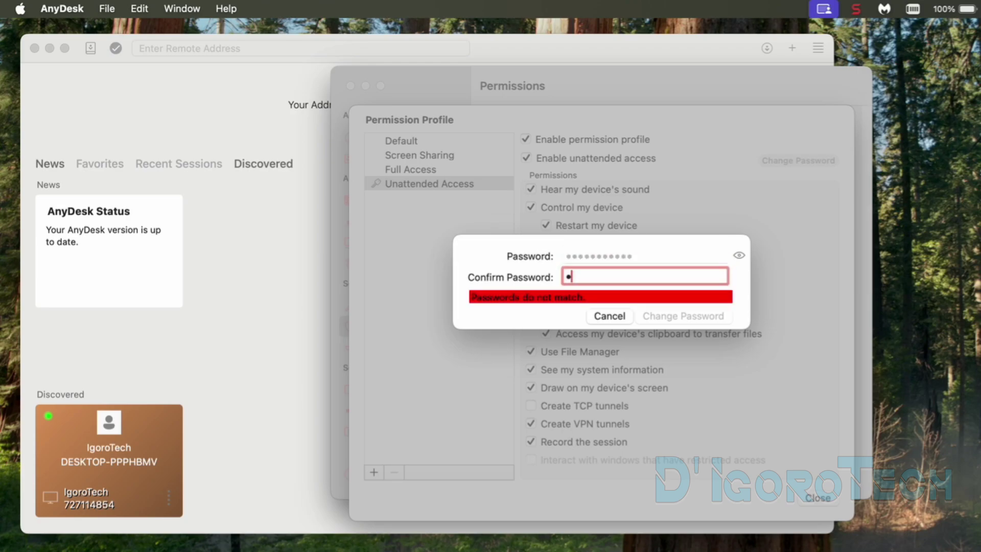
pyautogui.write('********')
pyautogui.press('super+a')
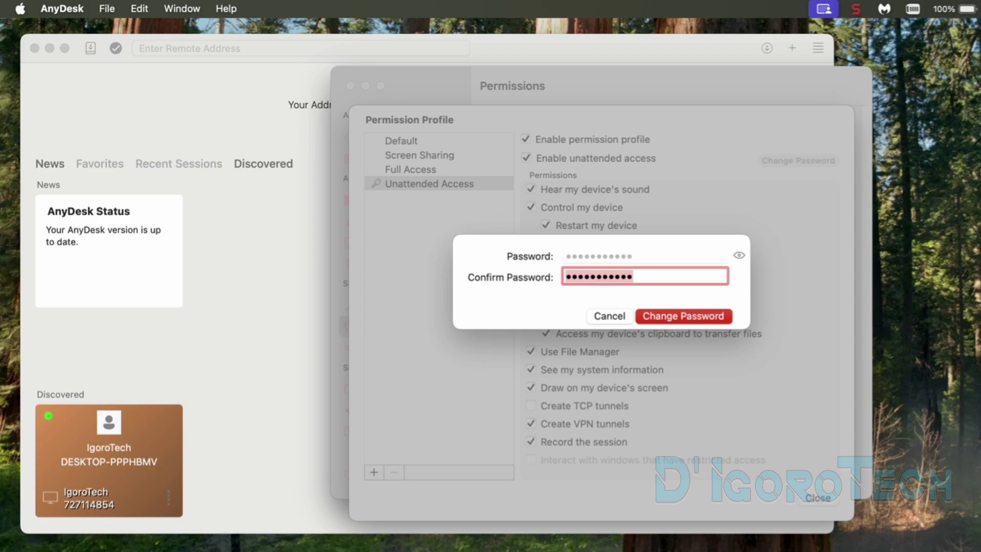
pyautogui.click(663, 321)
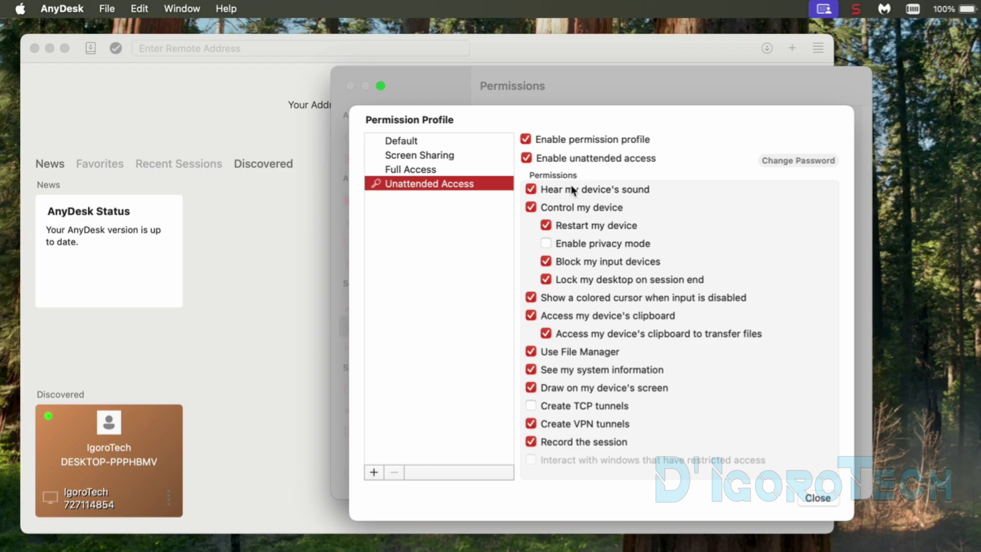
# Step: Untick 'Hear my device's sound' in the Unattended Access profile and close the profile editor
pyautogui.click(531, 190)
pyautogui.click(818, 498)
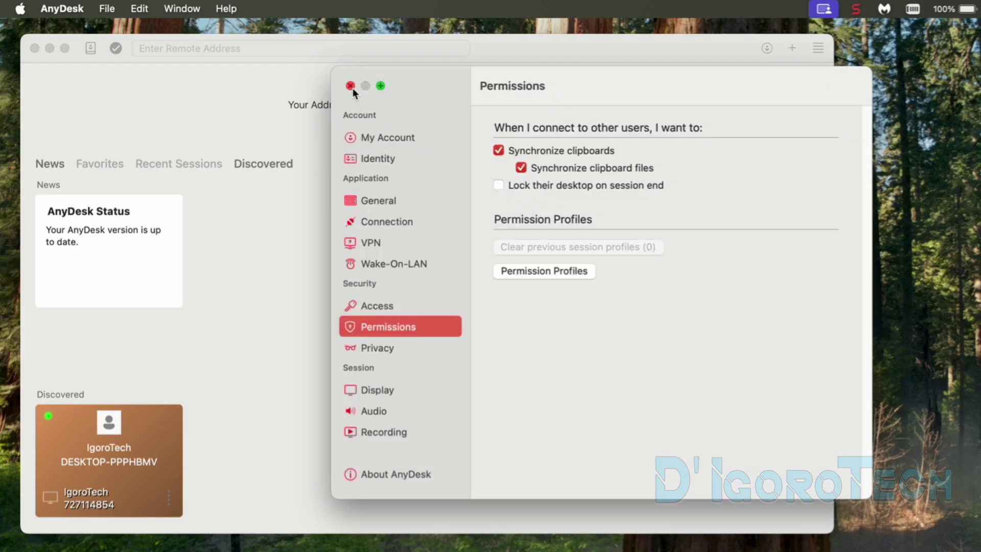
pyautogui.click(350, 86)
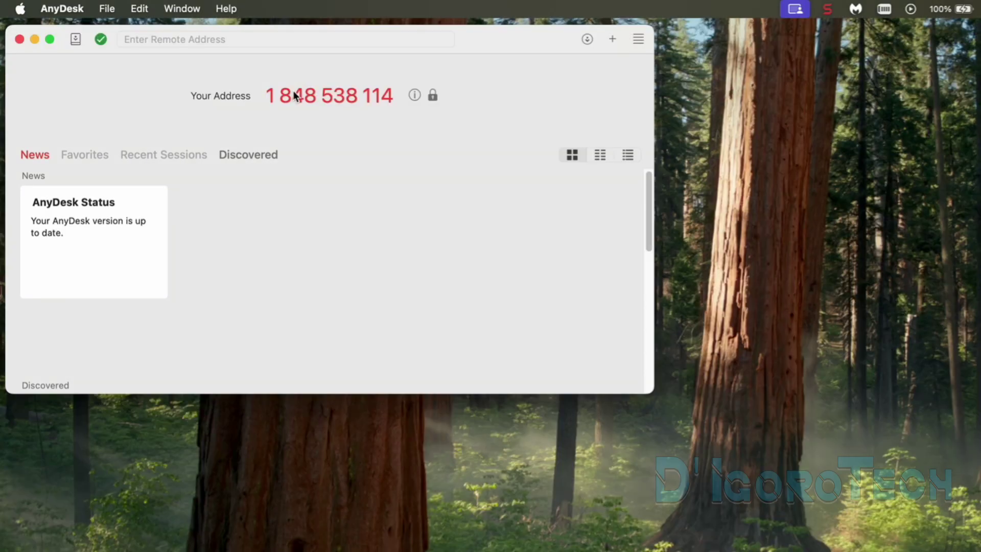
pyautogui.click(325, 88)
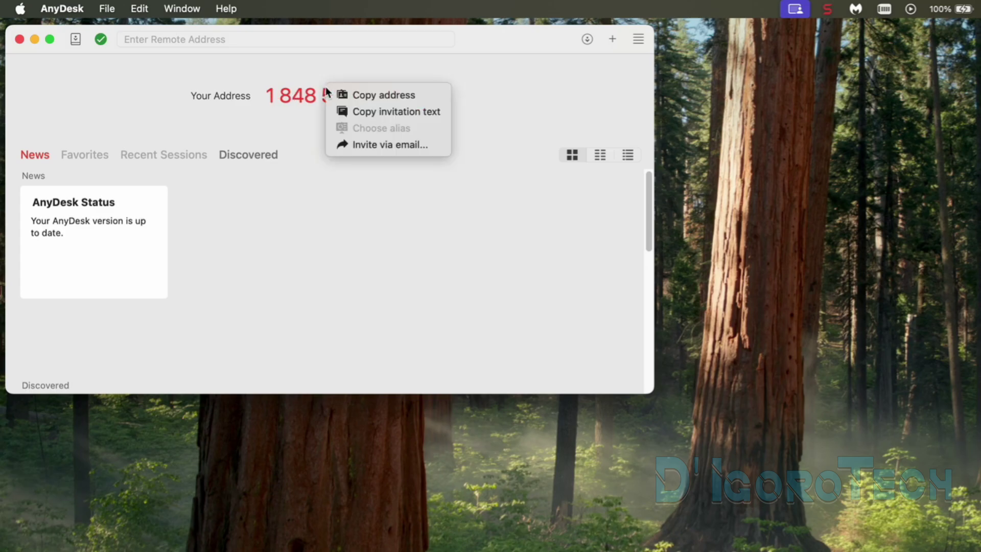
pyautogui.click(346, 97)
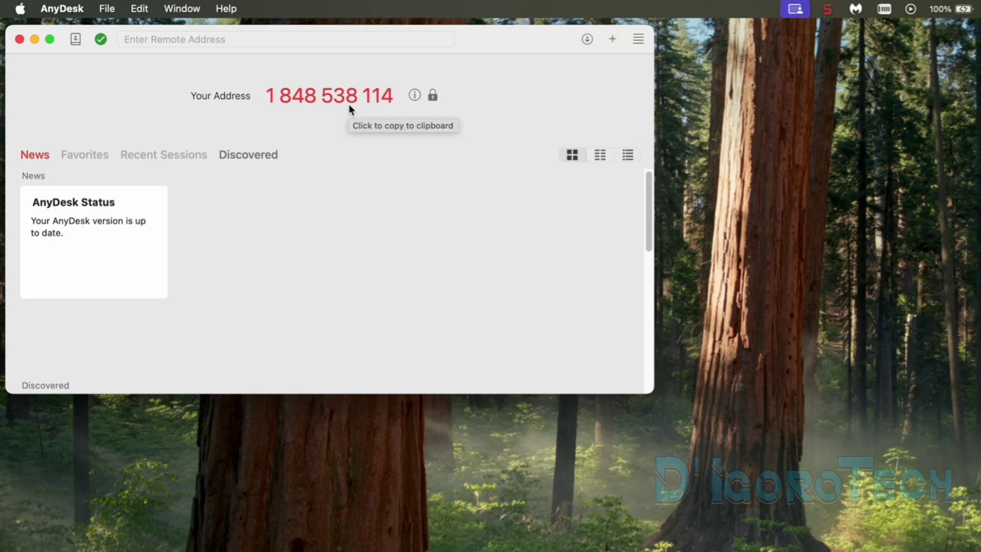
pyautogui.press('super+Tab')
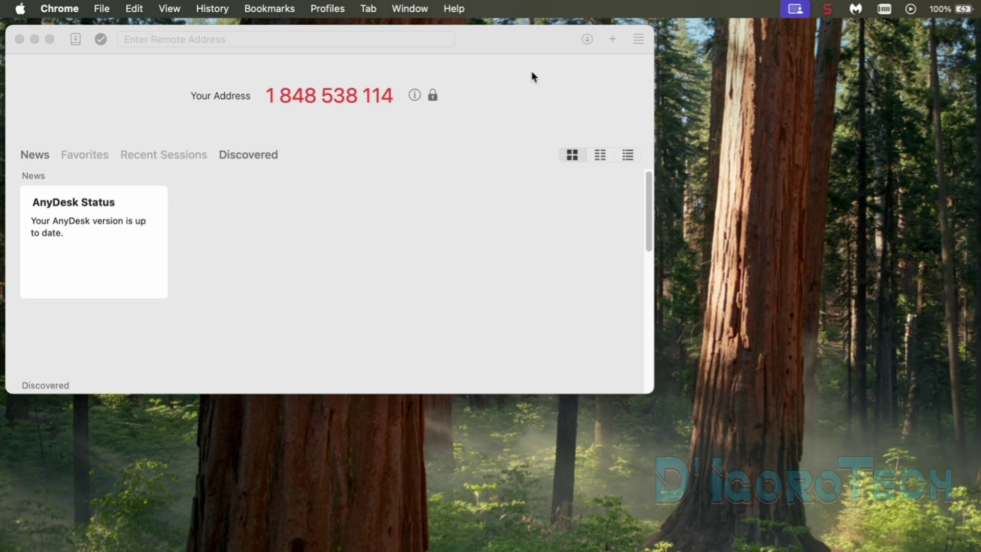
# Step: Open AnyDesk Settings from the hamburger menu and go to the Identity page
pyautogui.click(640, 40)
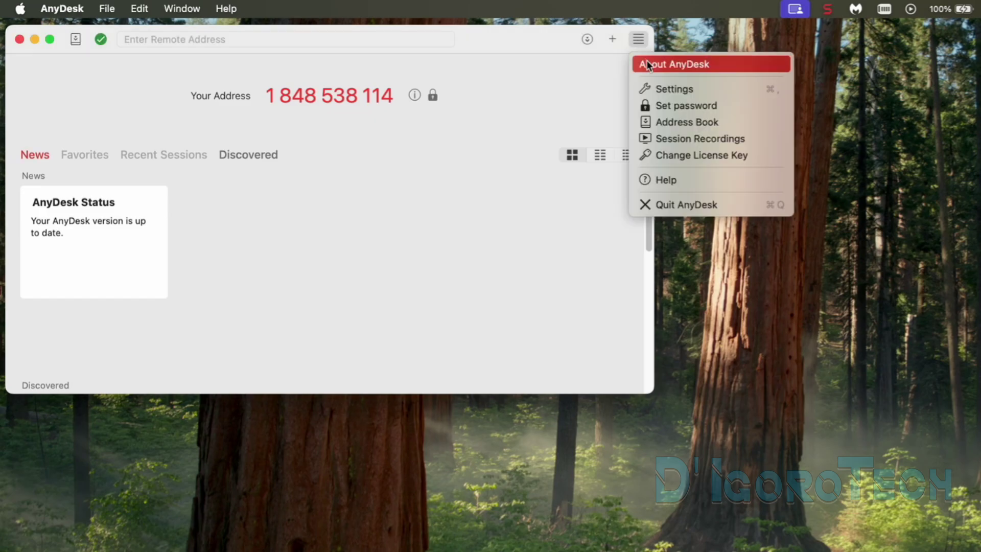
pyautogui.click(654, 84)
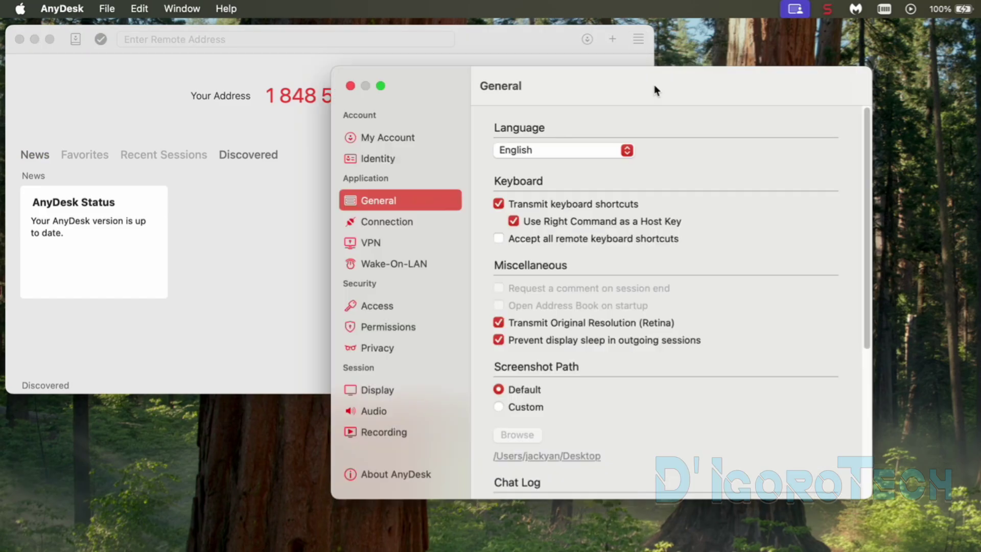
pyautogui.click(371, 159)
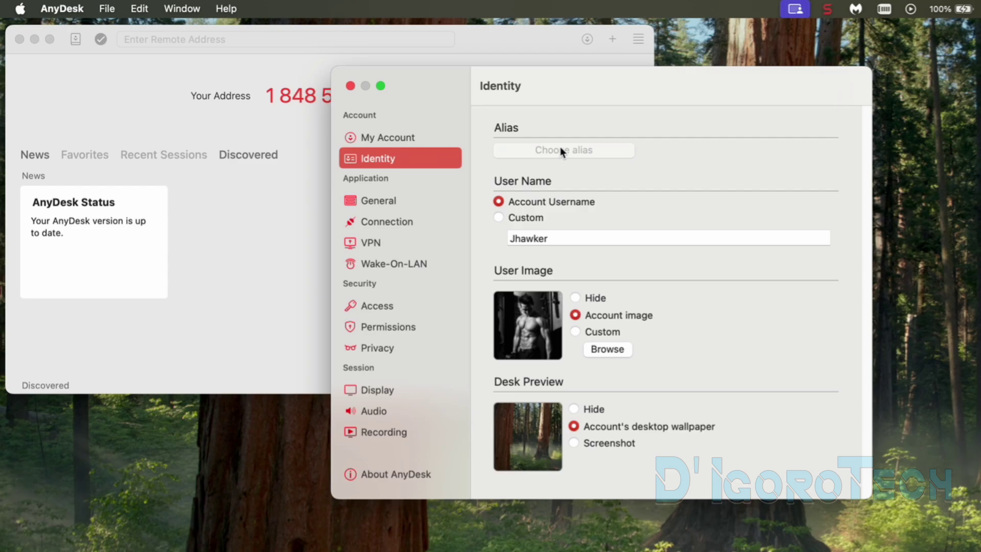
# Step: Go to My Account and move focus between the Email and Password login fields
pyautogui.click(398, 137)
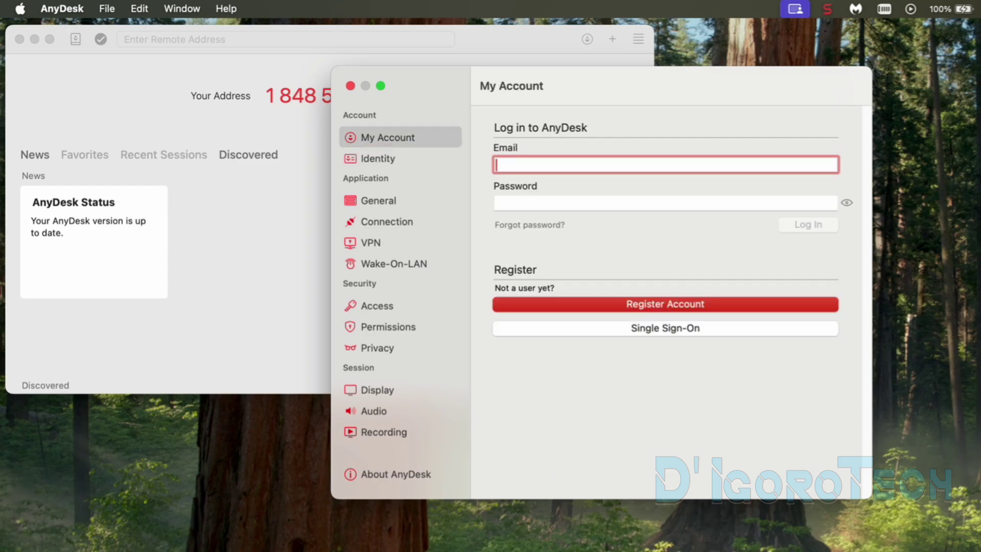
pyautogui.click(551, 200)
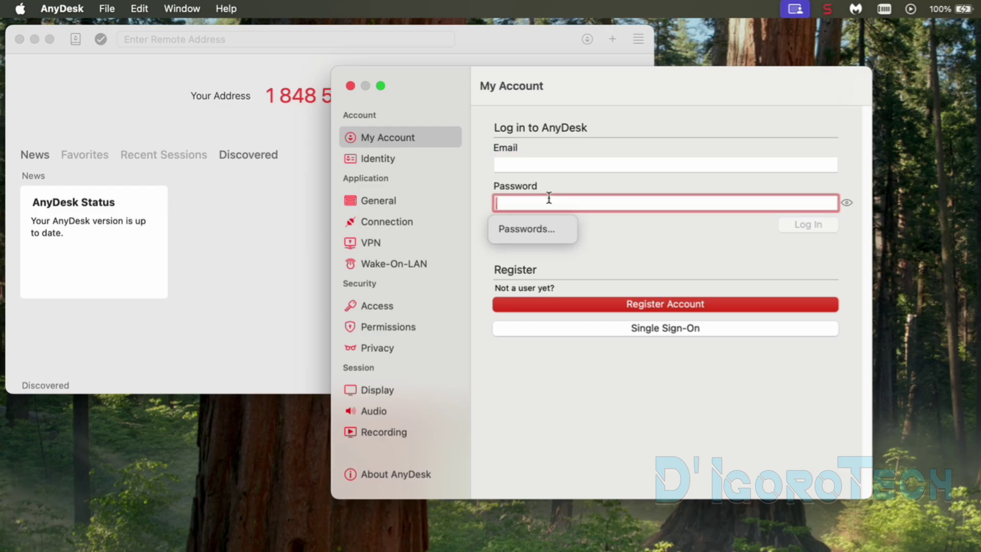
pyautogui.click(546, 165)
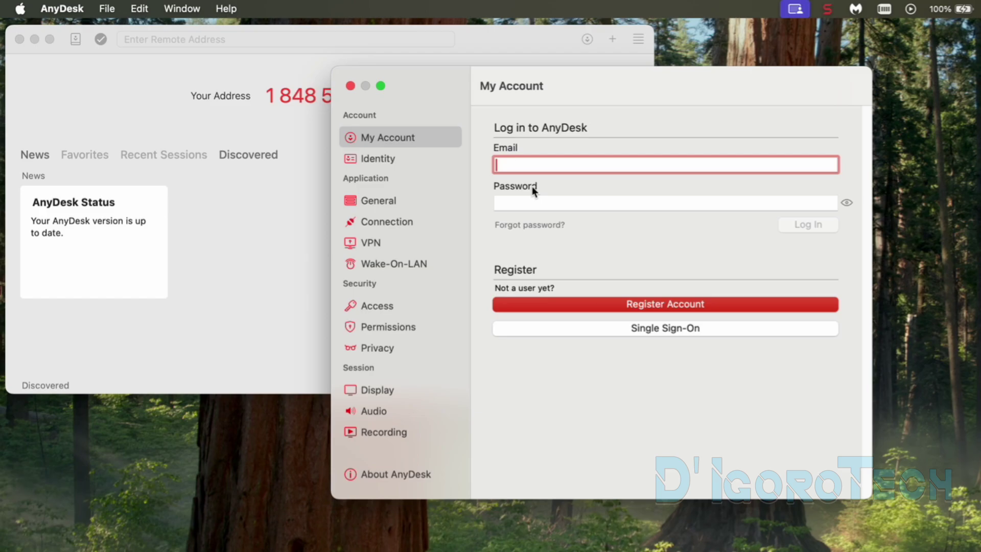
pyautogui.click(526, 199)
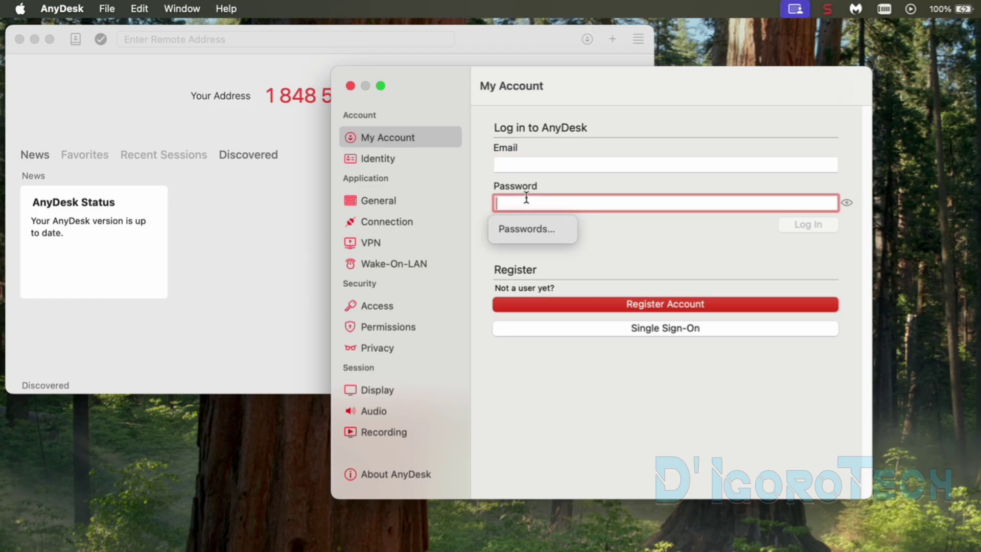
pyautogui.click(517, 167)
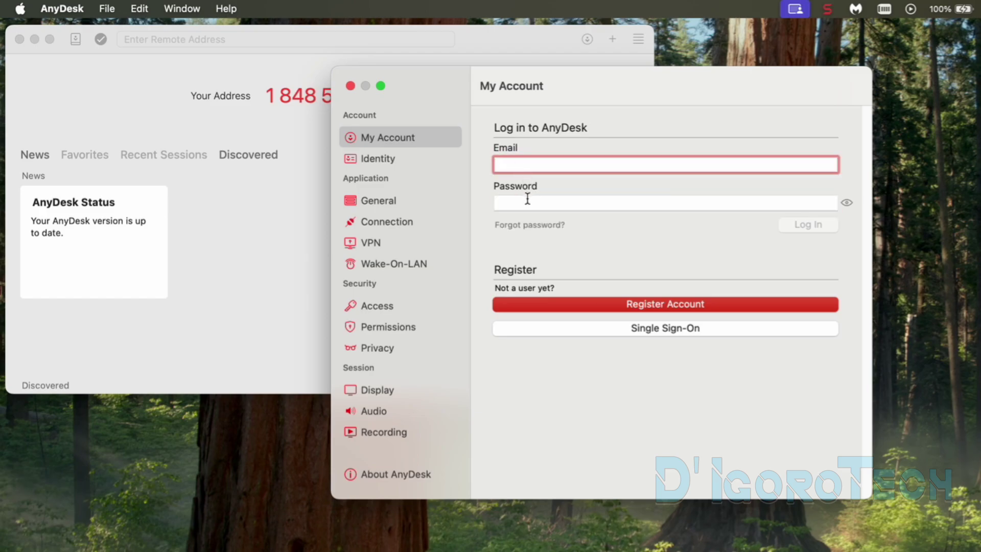
pyautogui.click(528, 199)
pyautogui.click(518, 167)
pyautogui.click(585, 202)
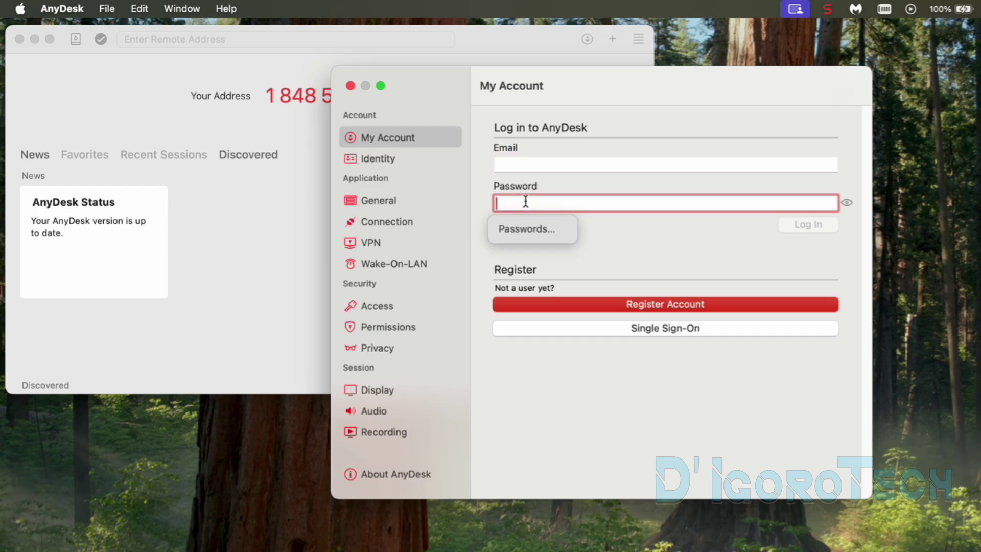
# Step: Start account registration with usage 'Support family and friends' and enter the first and last name
pyautogui.click(642, 305)
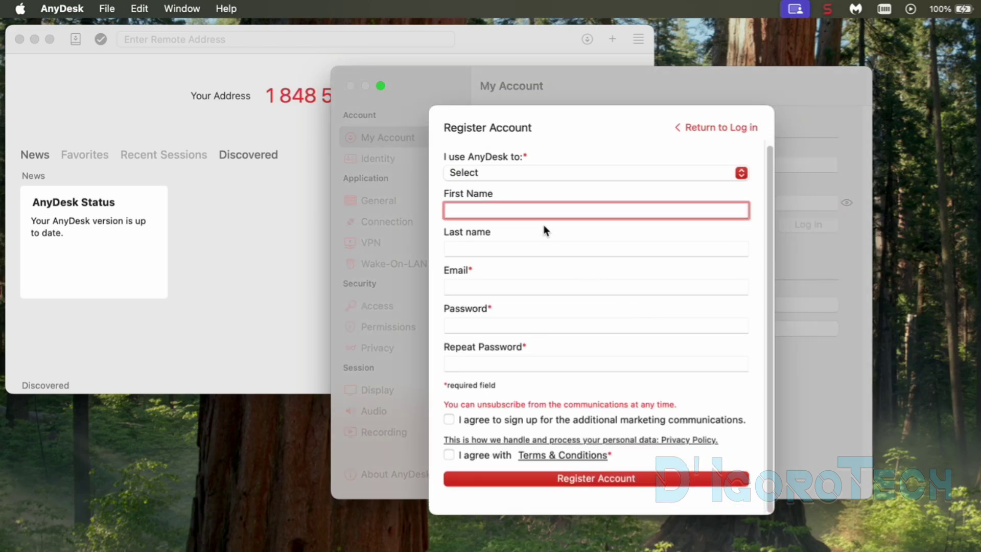
pyautogui.click(519, 172)
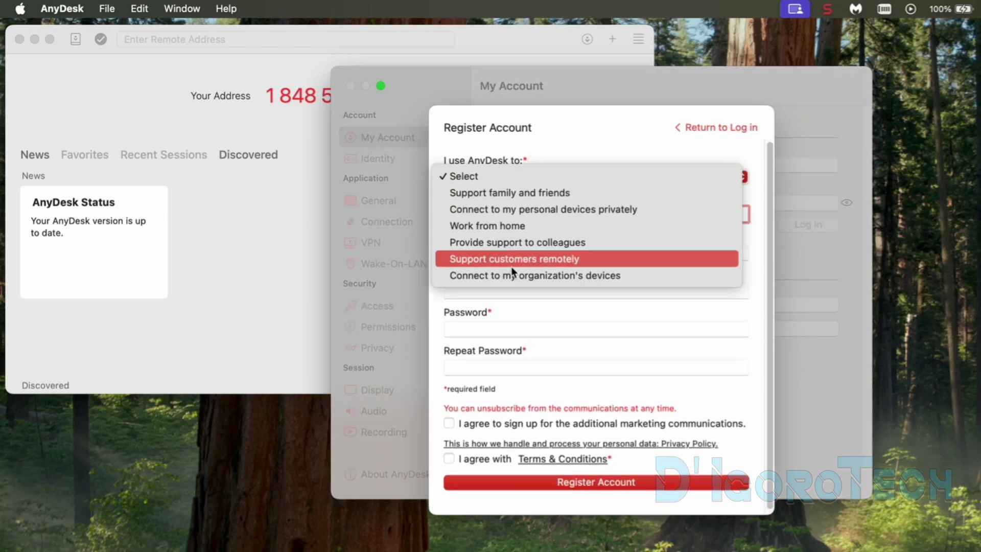
pyautogui.click(491, 197)
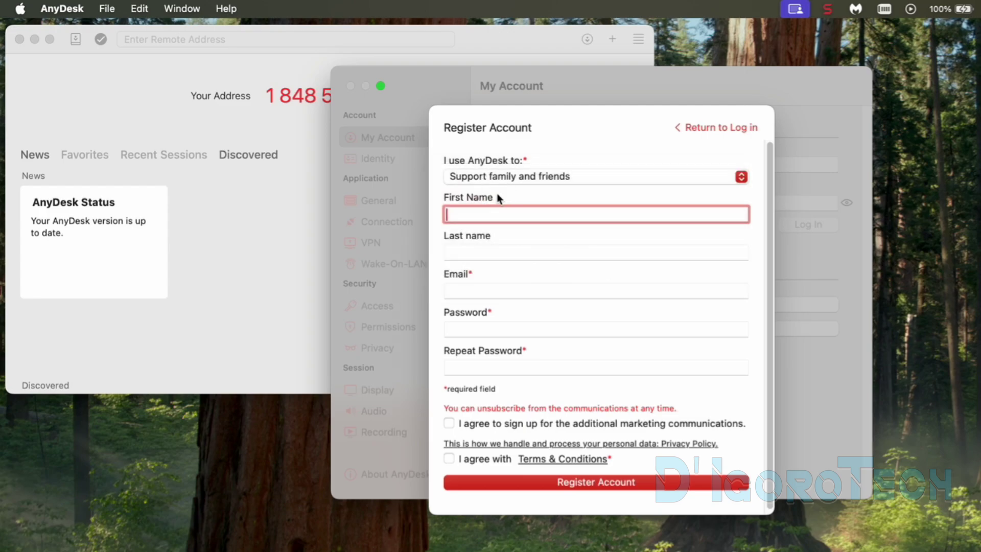
pyautogui.press('Tab')
pyautogui.press('Tab')
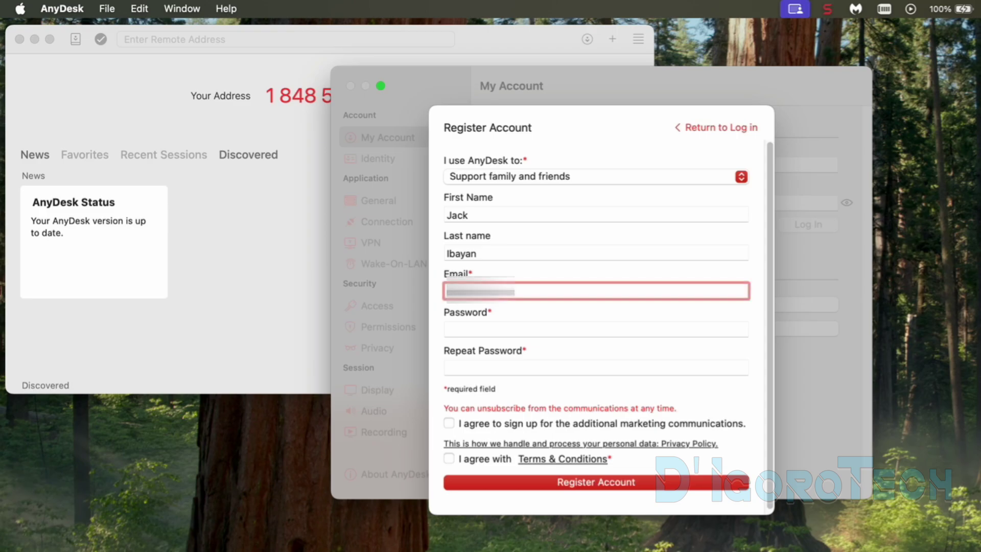
# Step: Enter the email and matching passwords, accept the Terms & Conditions, and submit the registration
pyautogui.write('com')
pyautogui.press('Tab')
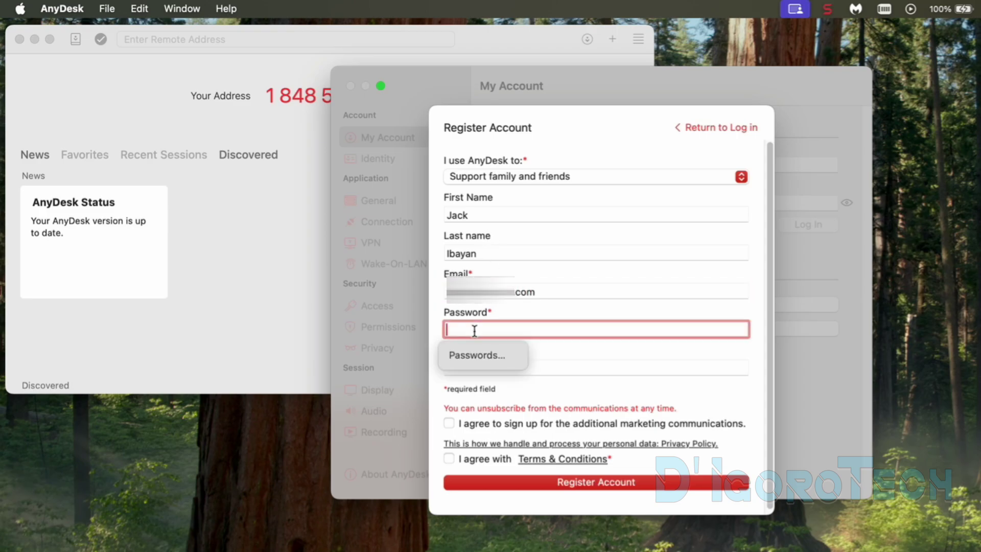
pyautogui.write('•••••••••••')
pyautogui.press('Tab')
pyautogui.write('•••••••••••')
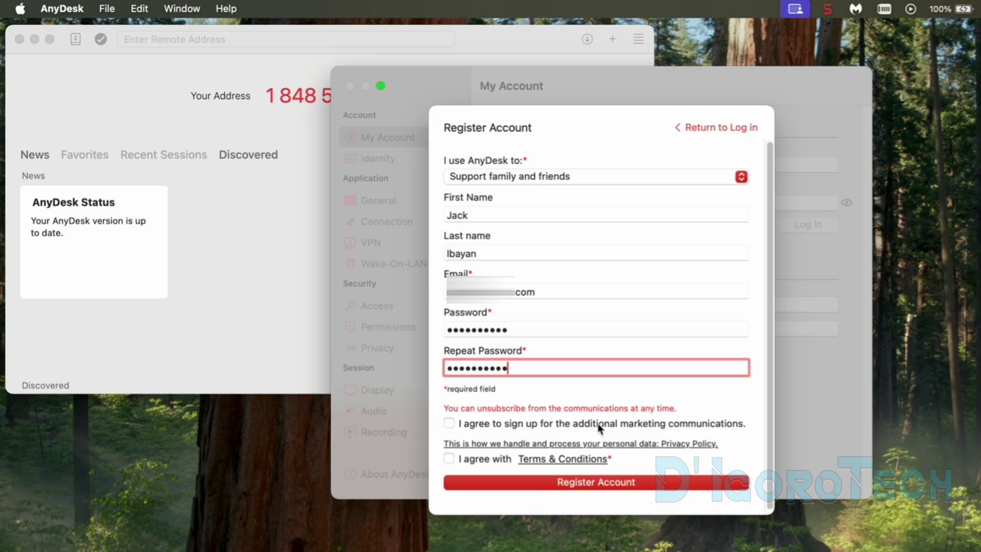
pyautogui.click(451, 460)
pyautogui.click(575, 483)
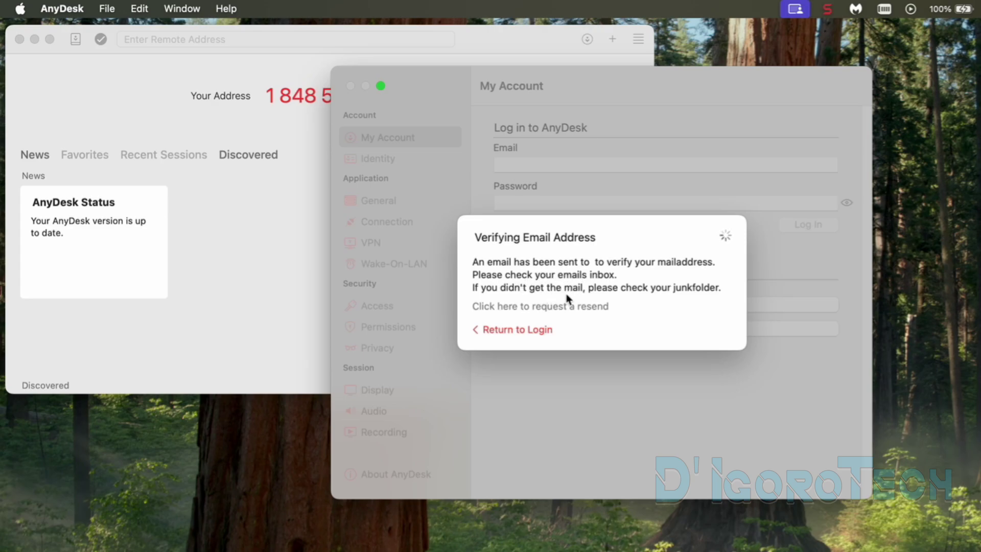
# Step: Bring the AnyDesk window forward, then switch to the Gmail inbox in Chrome
pyautogui.click(580, 307)
pyautogui.press('super+Tab')
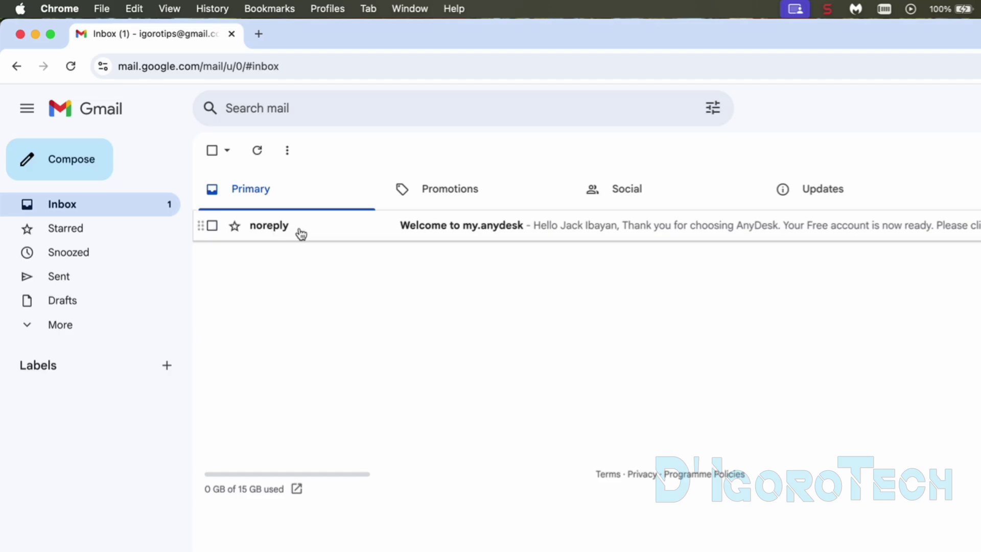
# Step: Open the 'Welcome to my.anydesk' email and follow its 'Click here' verification link
pyautogui.click(454, 230)
pyautogui.press('super+Tab')
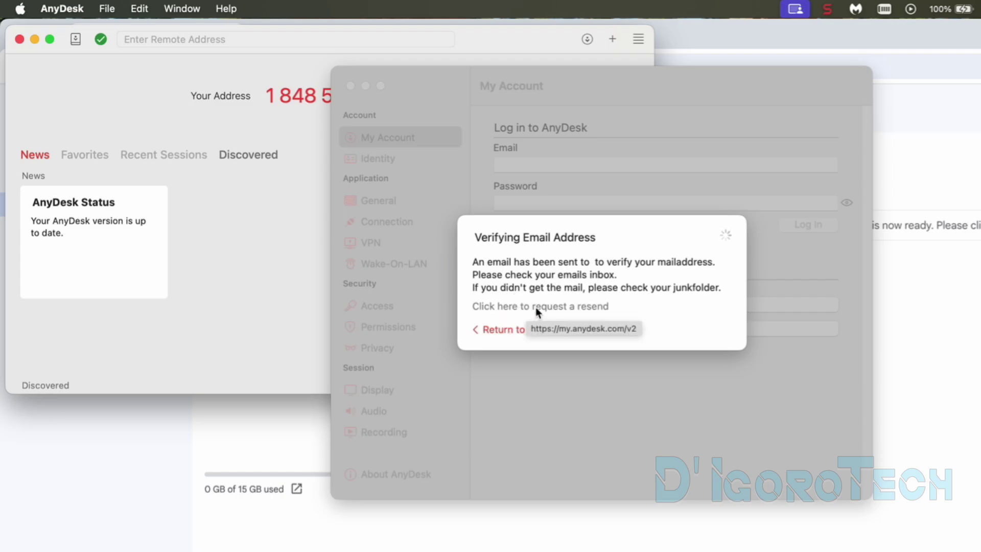
pyautogui.press('super+Tab')
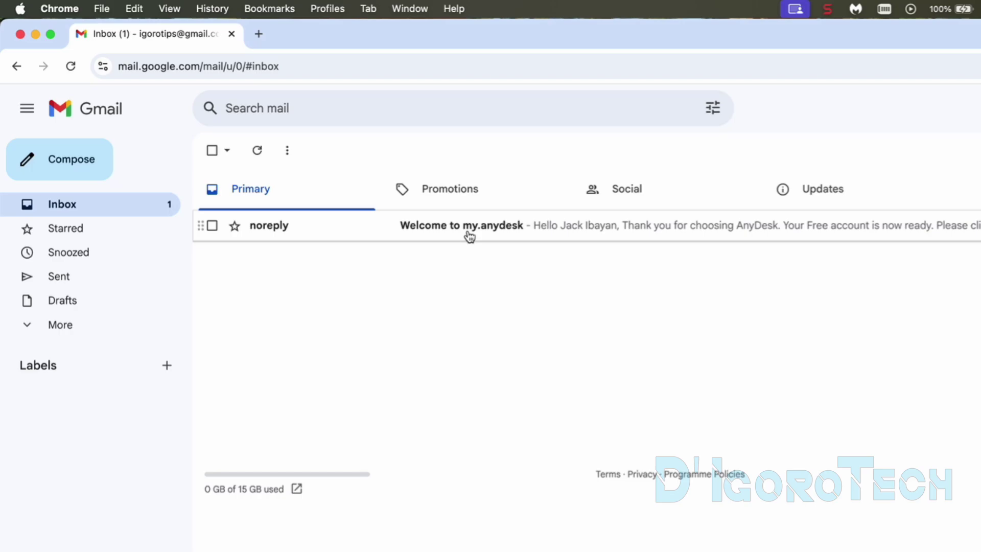
pyautogui.click(469, 227)
pyautogui.scroll(-1, 529, 428)
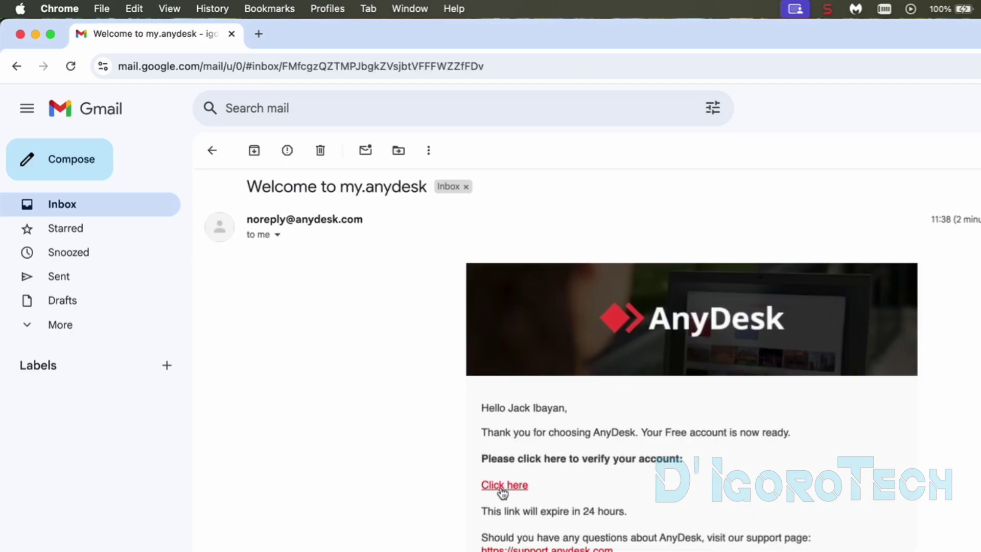
pyautogui.scroll(-1, 504, 492)
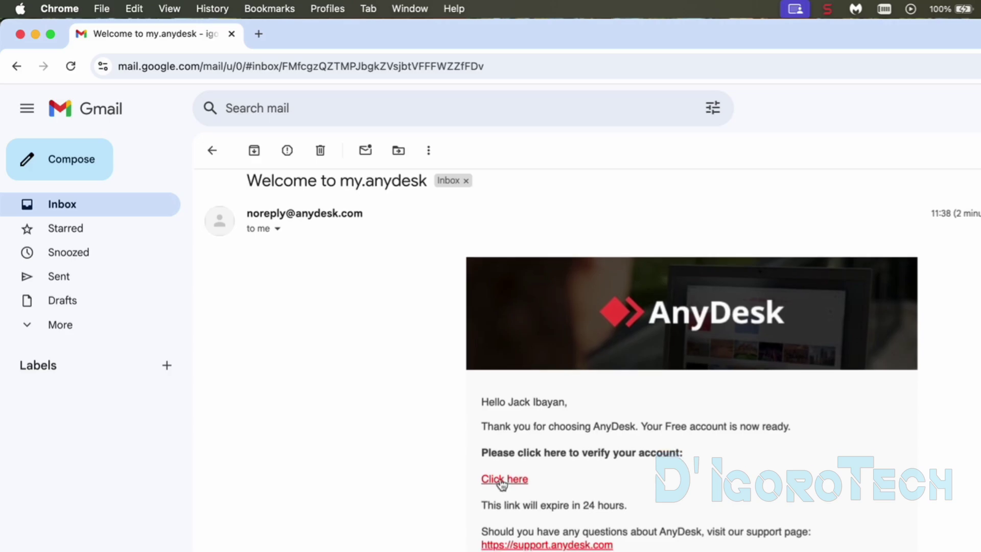
pyautogui.click(503, 485)
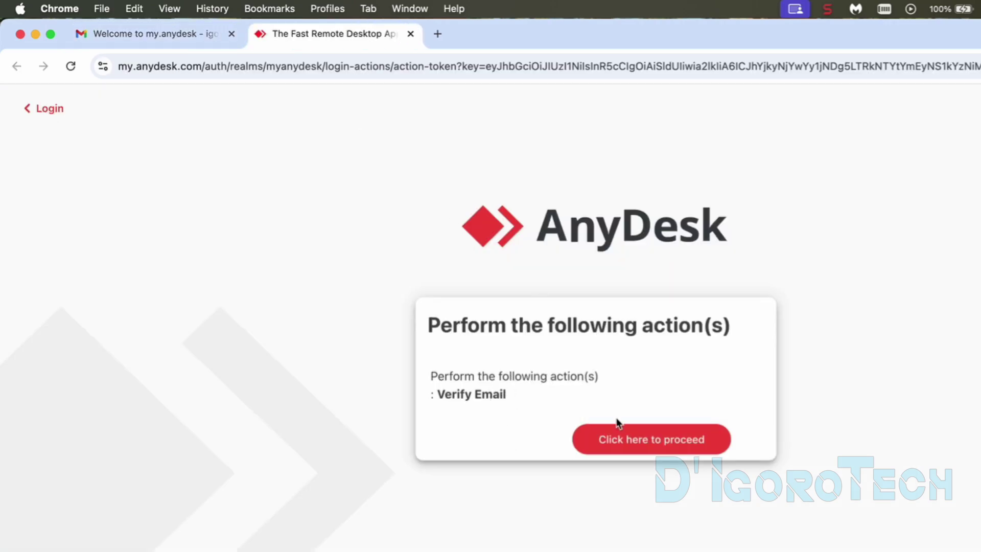
# Step: Confirm the new account's email verification with 'Click here to proceed' on my.anydesk
pyautogui.click(650, 445)
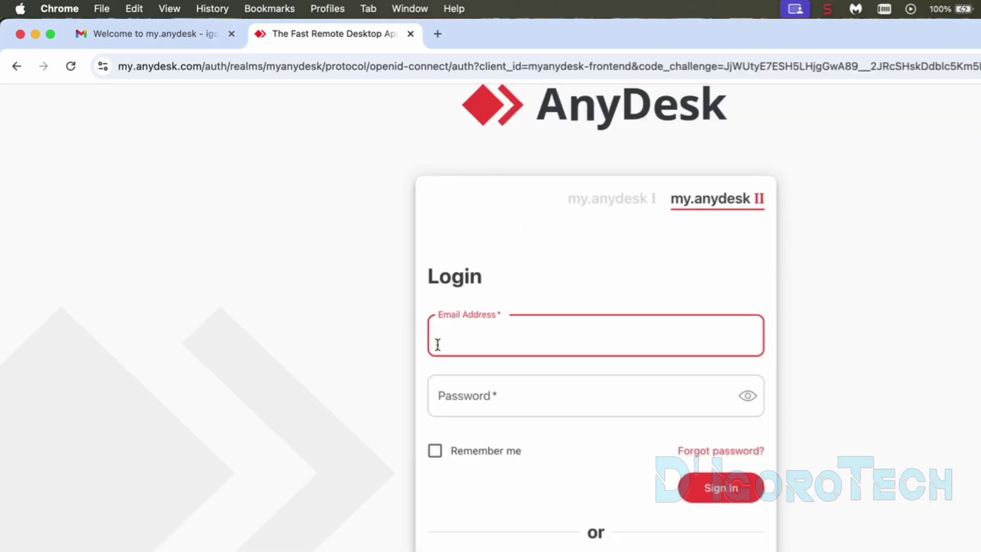
# Step: Return to the AnyDesk login and sign in with the verified account's e-mail and password
pyautogui.click(36, 34)
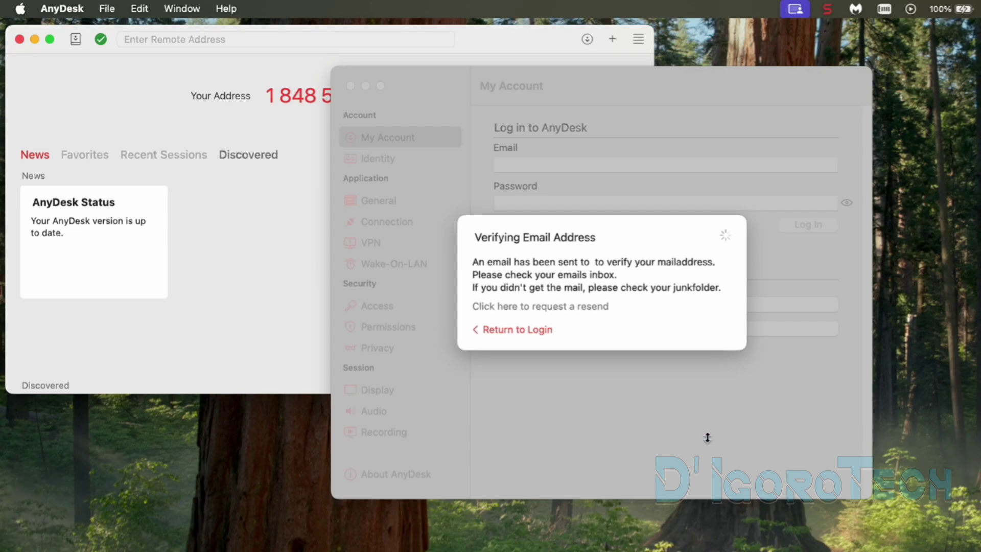
pyautogui.click(513, 330)
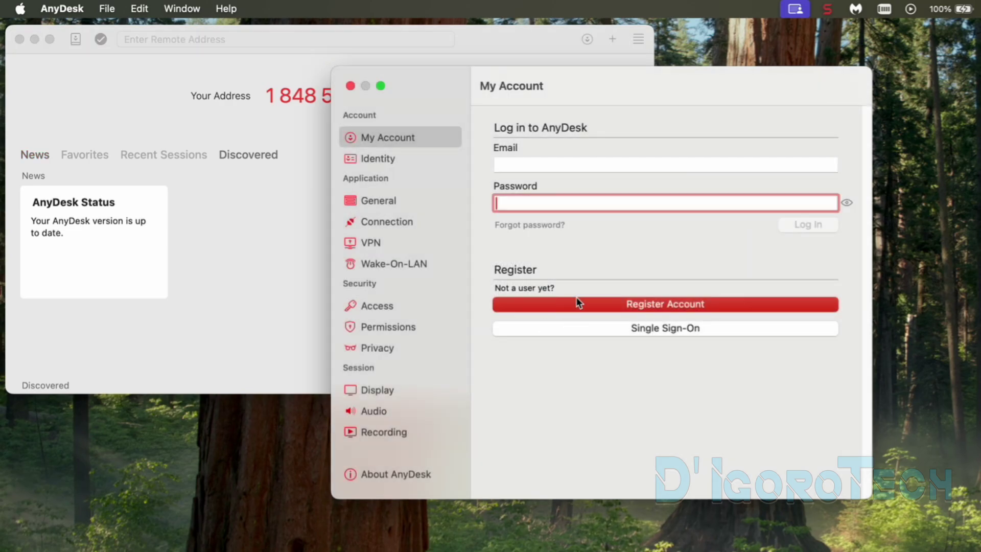
pyautogui.click(533, 164)
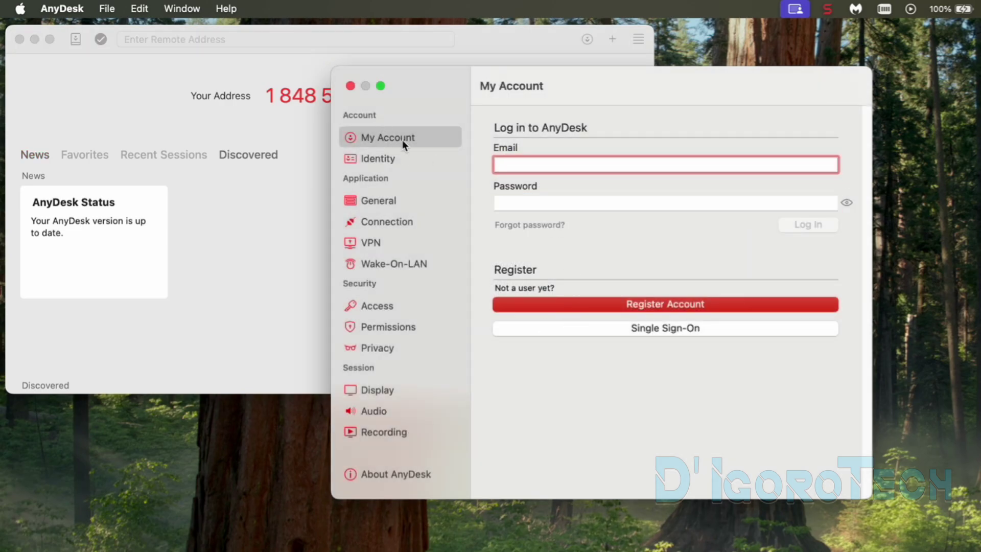
pyautogui.press('super+v')
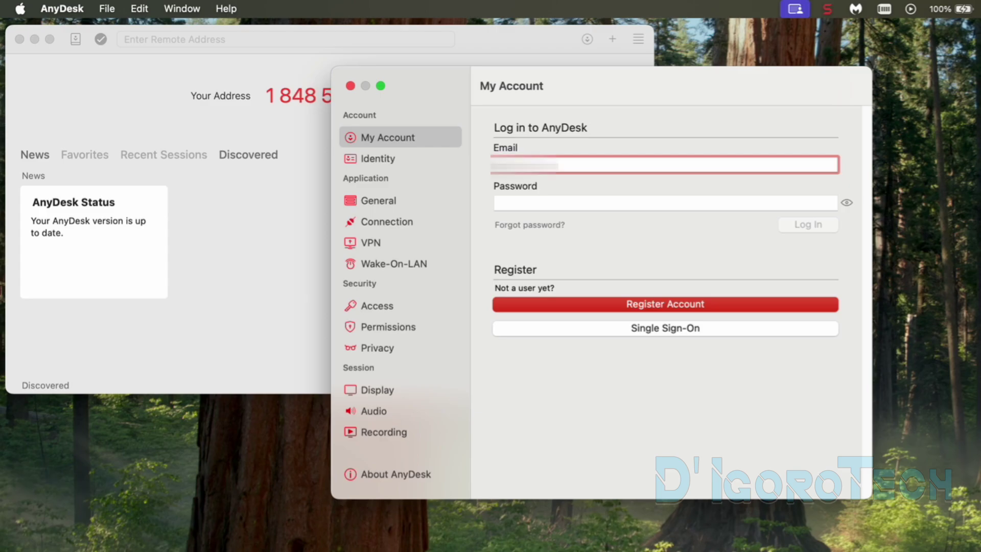
pyautogui.write('ail.com')
pyautogui.press('Tab')
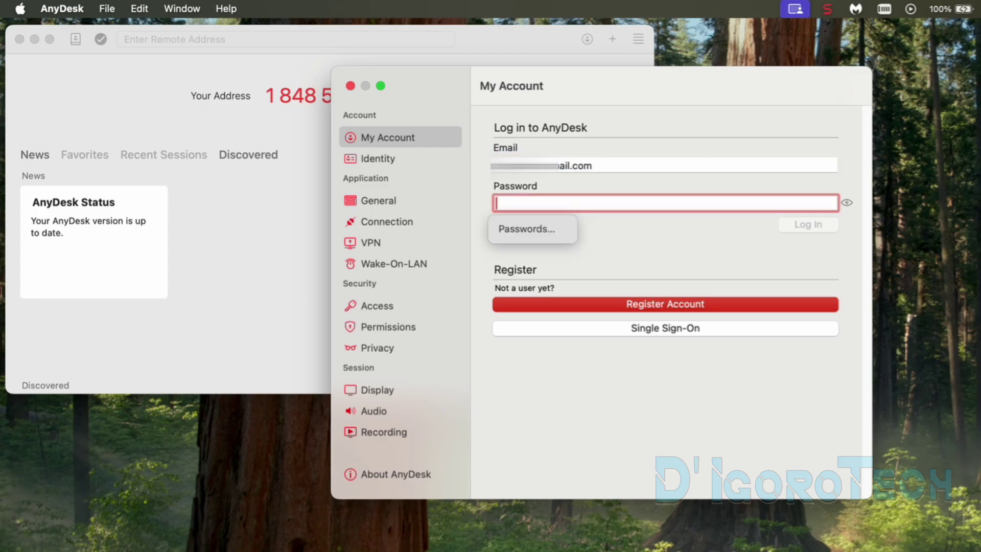
pyautogui.write('•••••••••••')
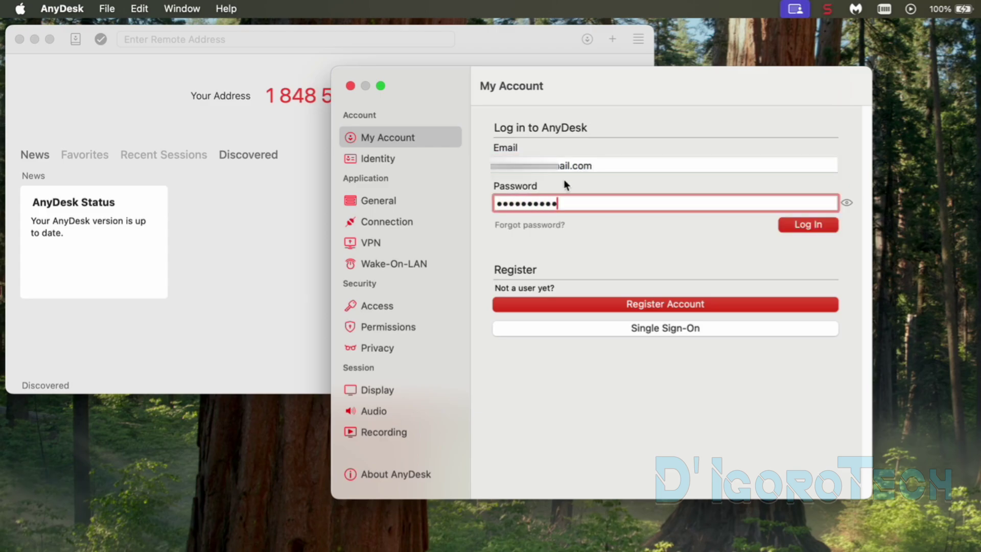
pyautogui.click(799, 225)
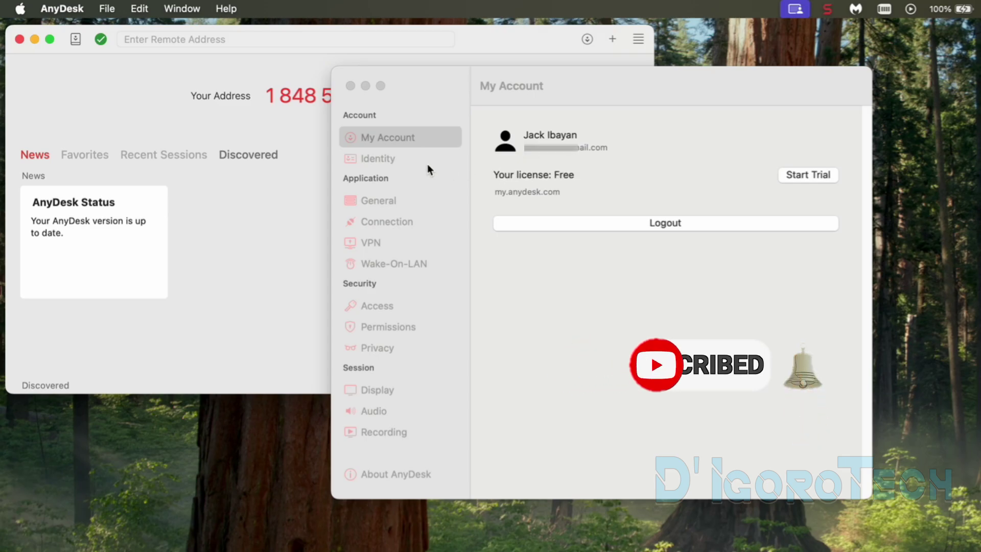
# Step: In Identity settings, register the suggested alias with 99 appended, then close the alias setup
pyautogui.click(380, 162)
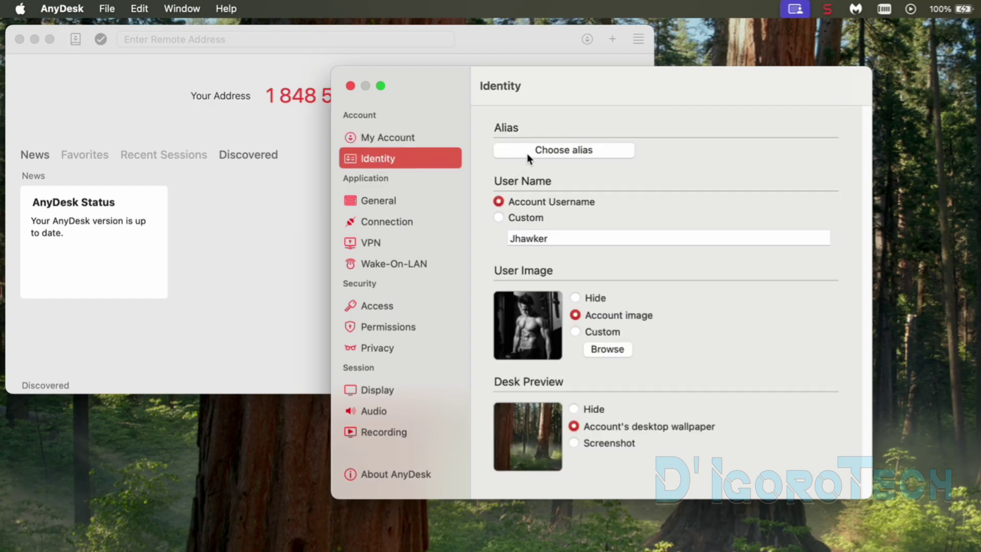
pyautogui.click(527, 152)
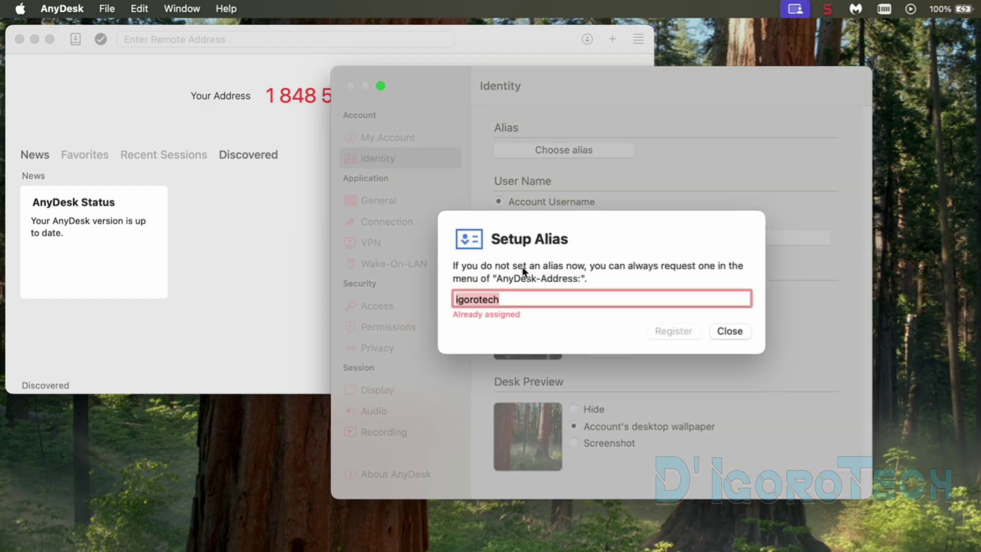
pyautogui.click(504, 305)
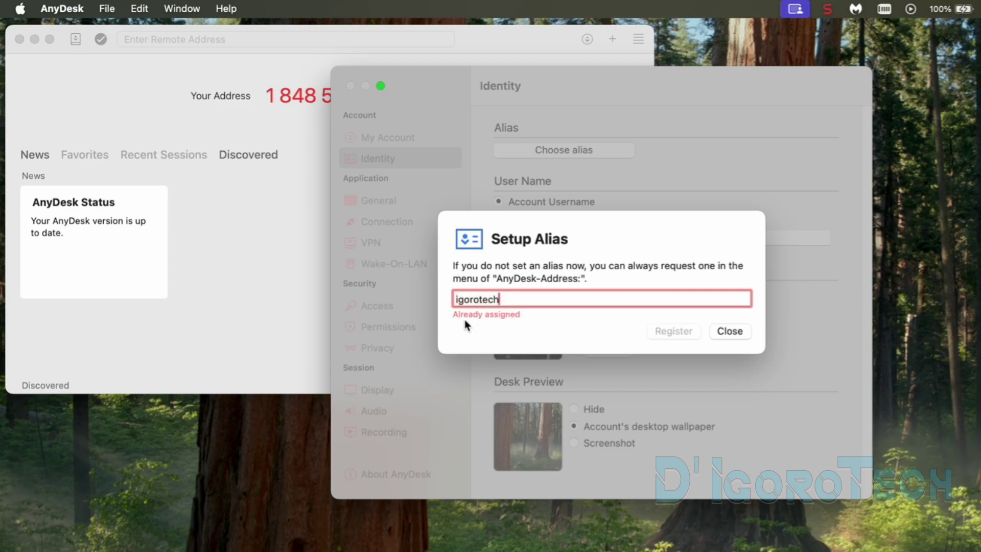
pyautogui.write('!')
pyautogui.press('BackSpace')
pyautogui.write('99')
pyautogui.click(672, 333)
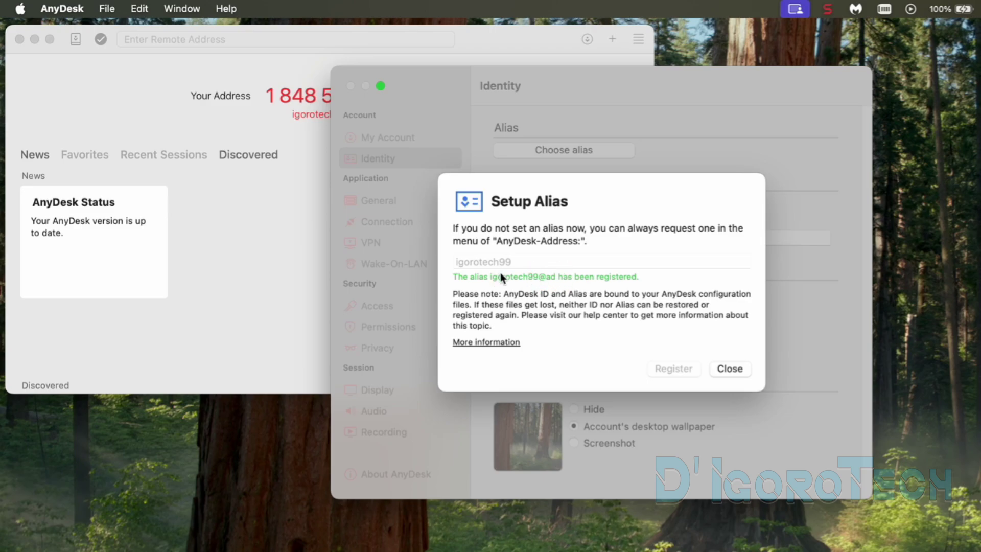
pyautogui.click(723, 369)
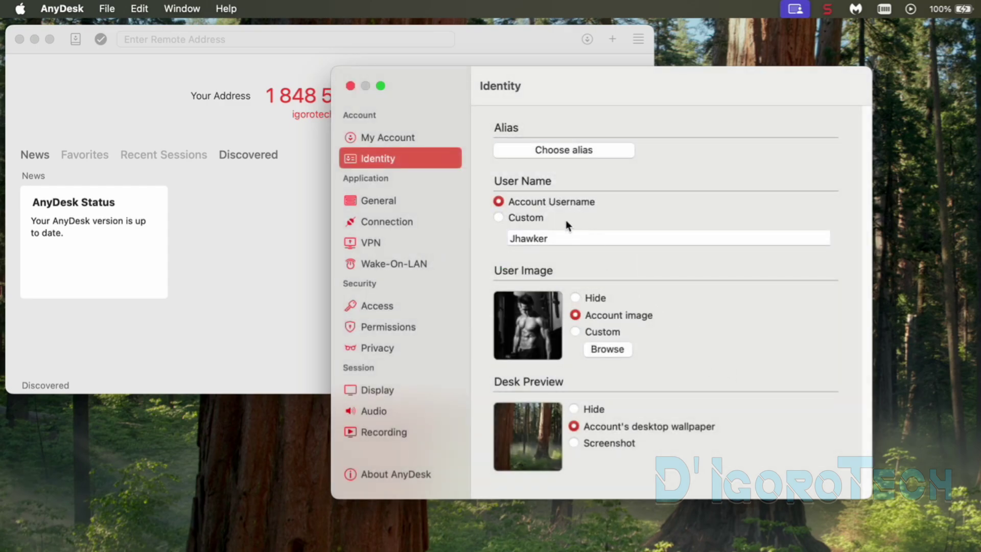
# Step: Close the settings window and enlarge the main AnyDesk window, briefly toggling full screen
pyautogui.click(351, 85)
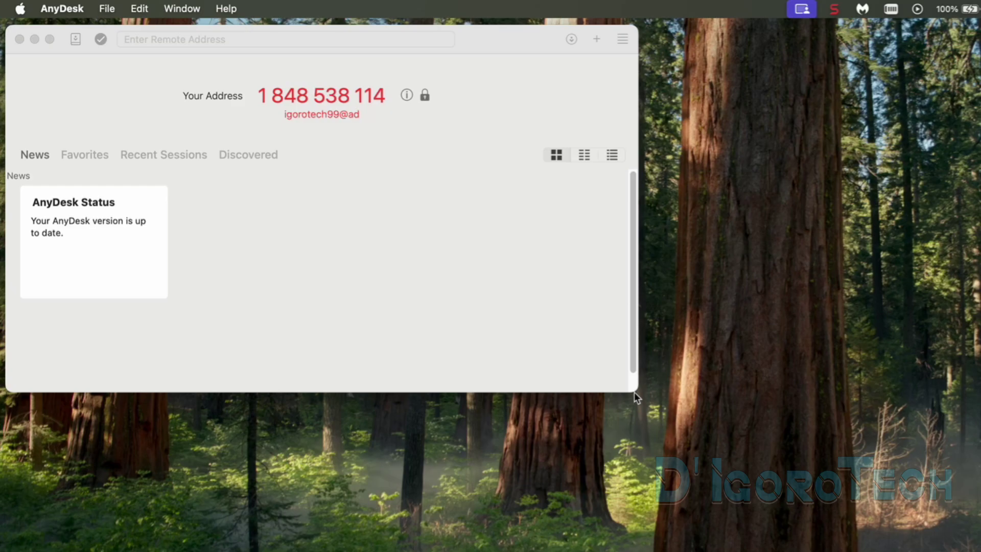
pyautogui.moveTo(637, 393); pyautogui.dragTo(742, 485)
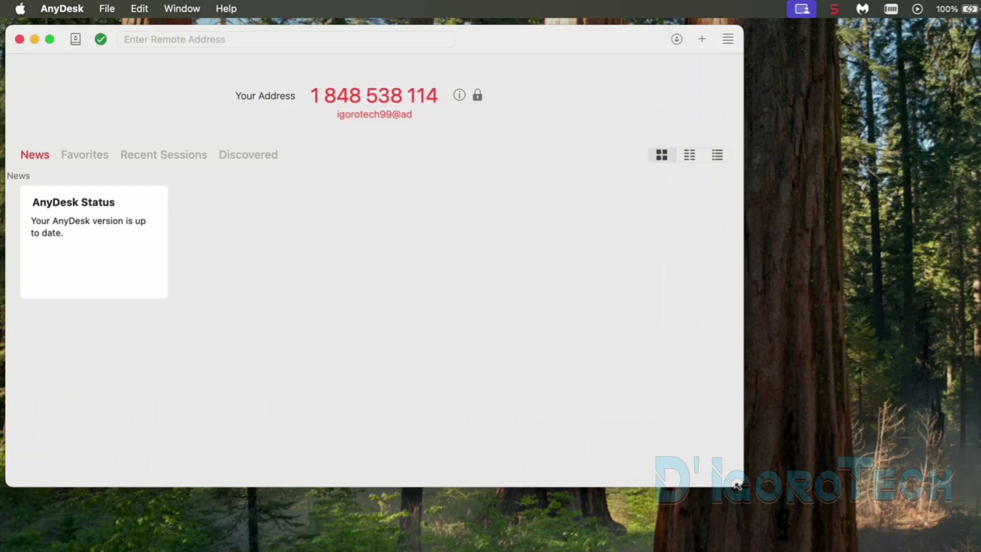
pyautogui.click(49, 39)
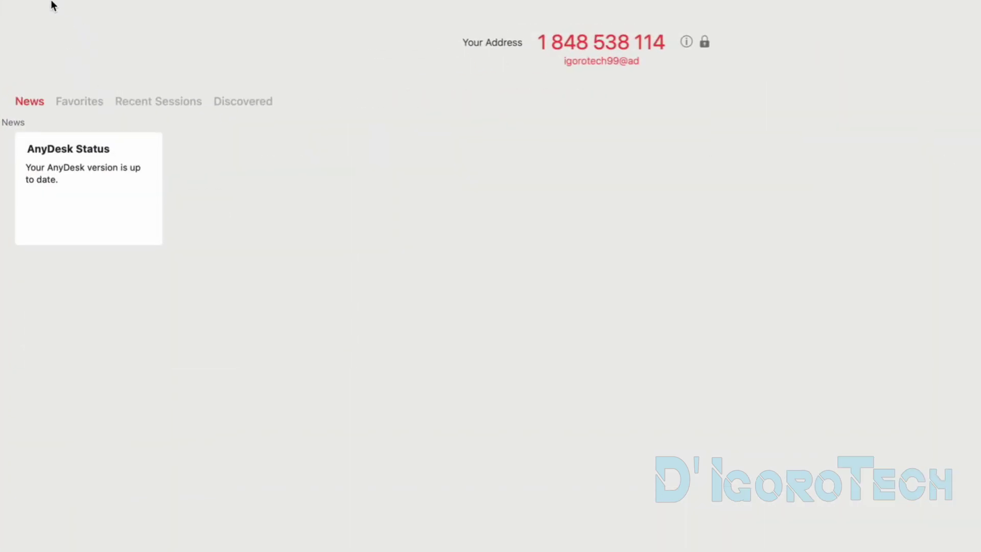
pyautogui.click(50, 17)
pyautogui.moveTo(52, 41)
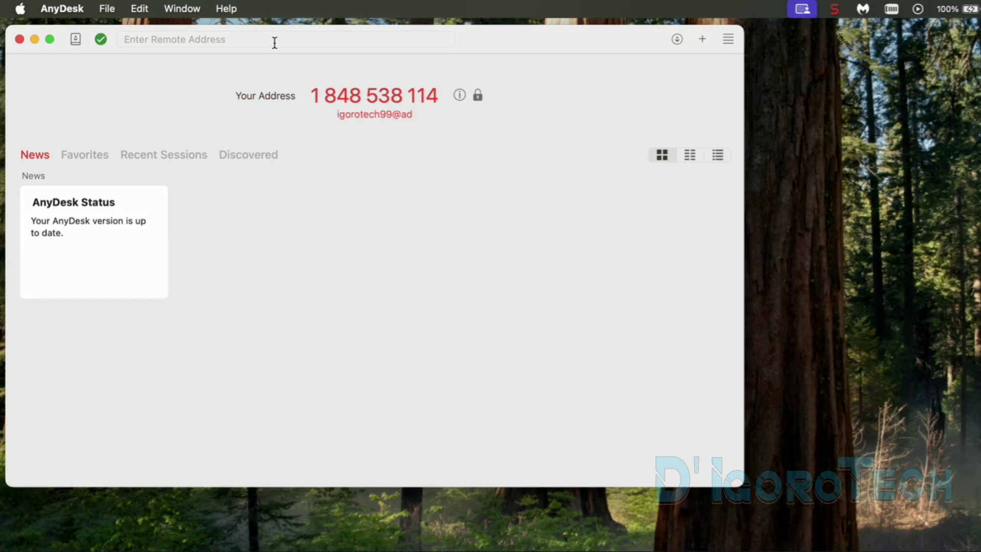
pyautogui.click(322, 49)
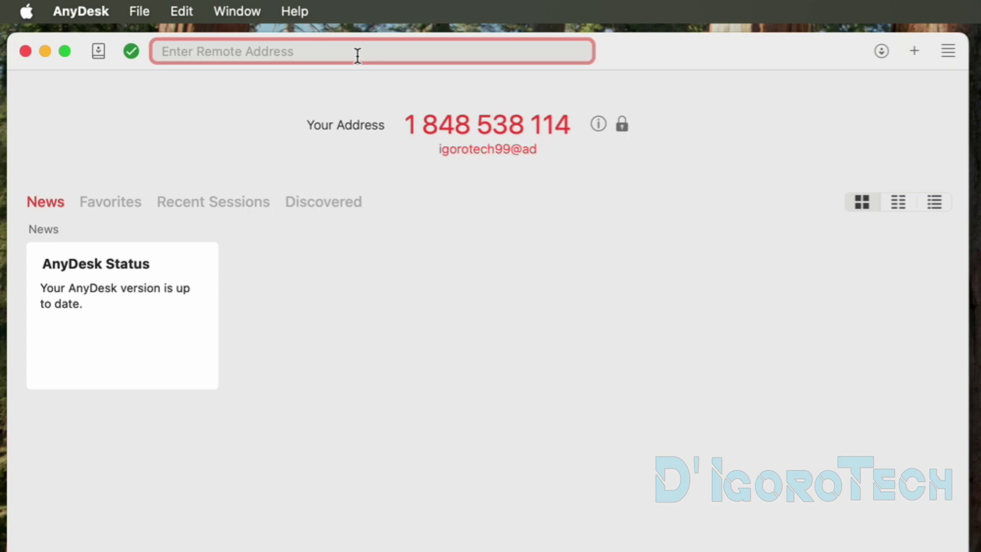
pyautogui.write('torog')
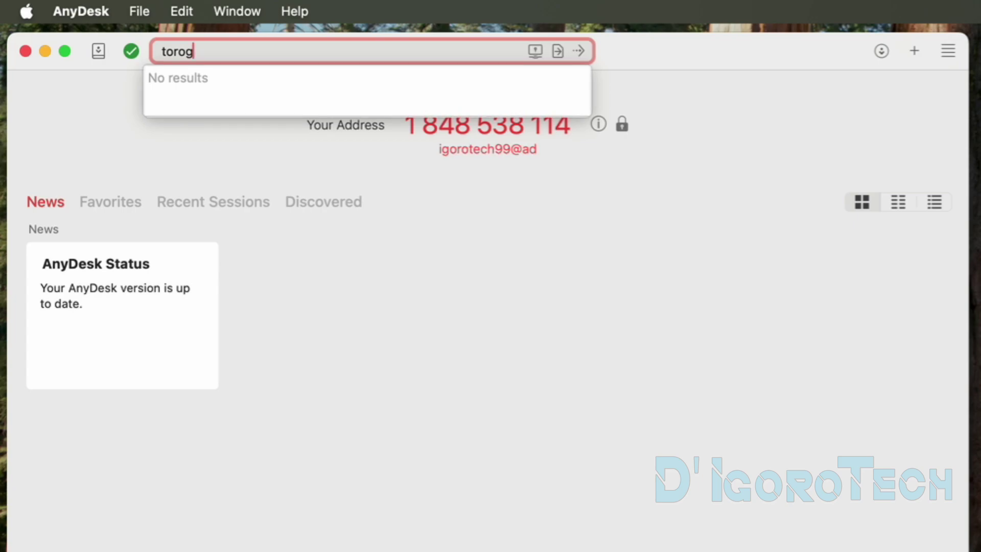
pyautogui.write('1')
pyautogui.moveTo(160, 50); pyautogui.dragTo(222, 56)
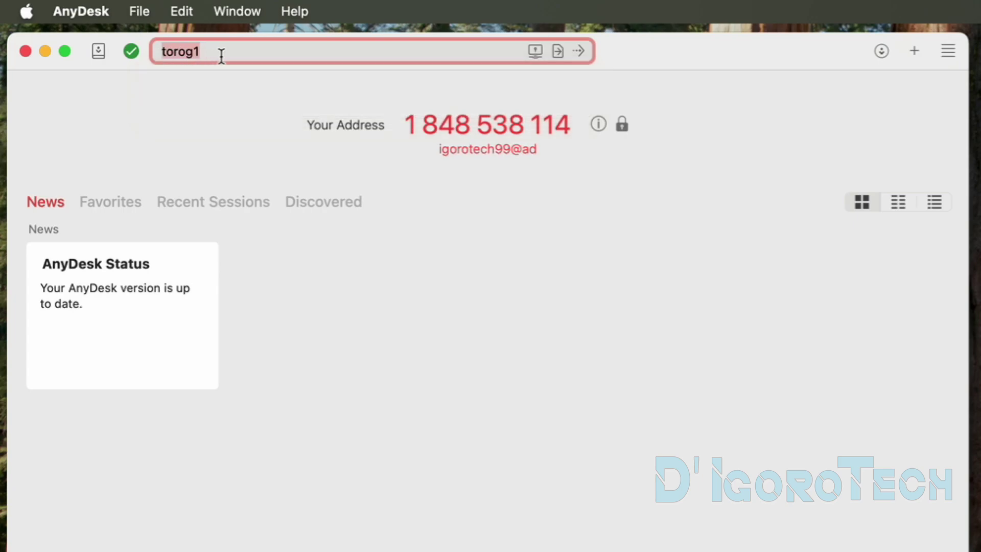
pyautogui.click(221, 56)
pyautogui.write('@ad')
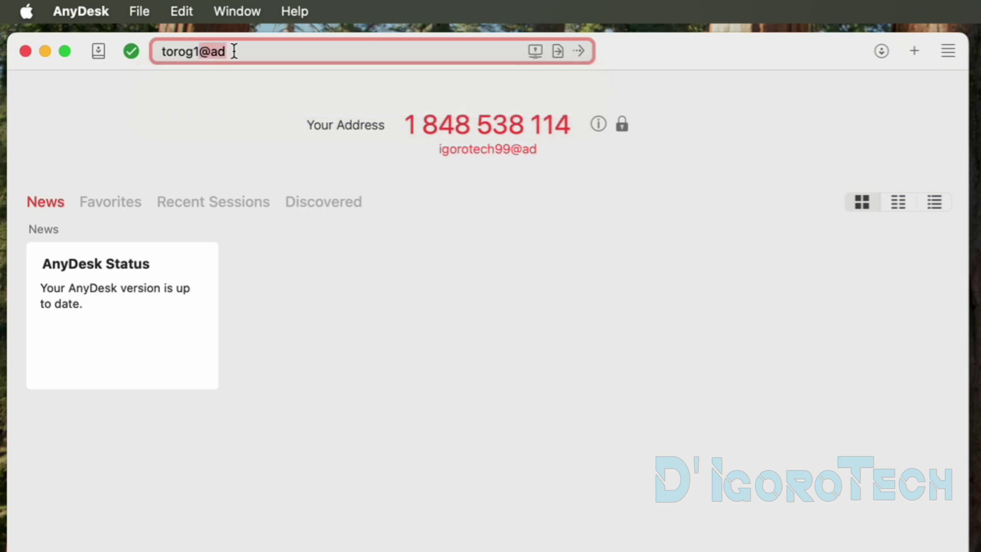
pyautogui.click(581, 51)
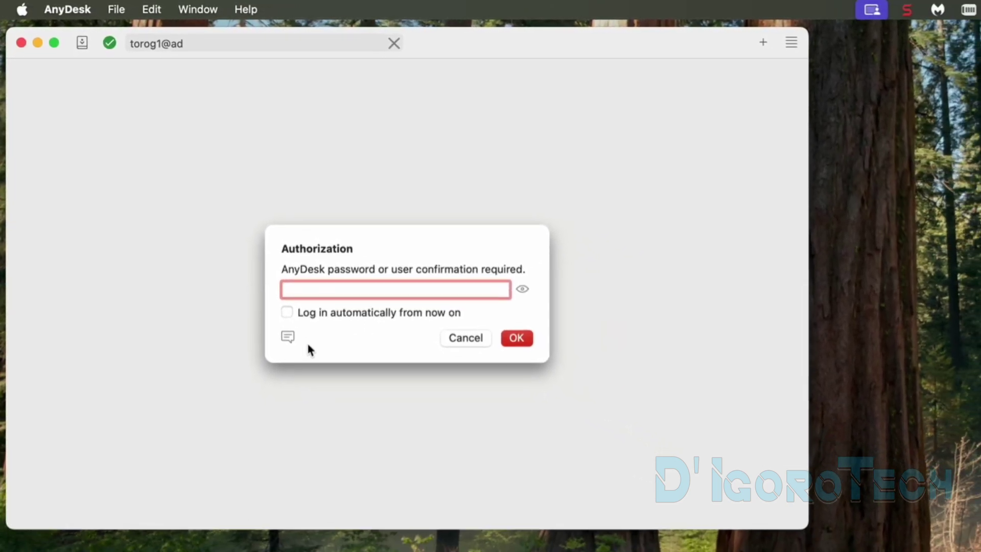
# Step: Send the chat message 'hi, please accept my request' to the remote desk
pyautogui.click(310, 364)
pyautogui.write('pleas')
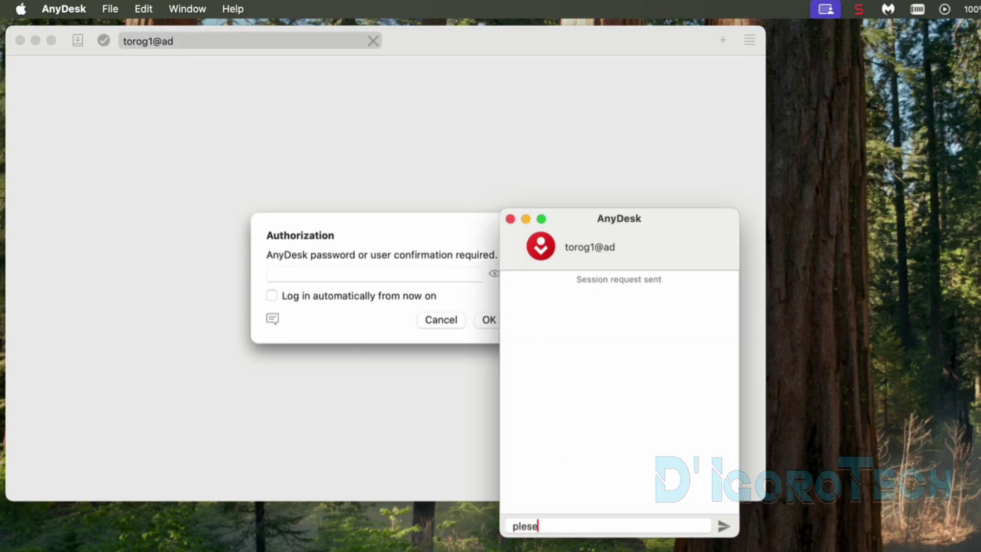
pyautogui.press('BackSpace')
pyautogui.press('BackSpace')
pyautogui.press('BackSpace')
pyautogui.press('BackSpace')
pyautogui.press('BackSpace')
pyautogui.write('hi, please accept my request')
pyautogui.press('Return')
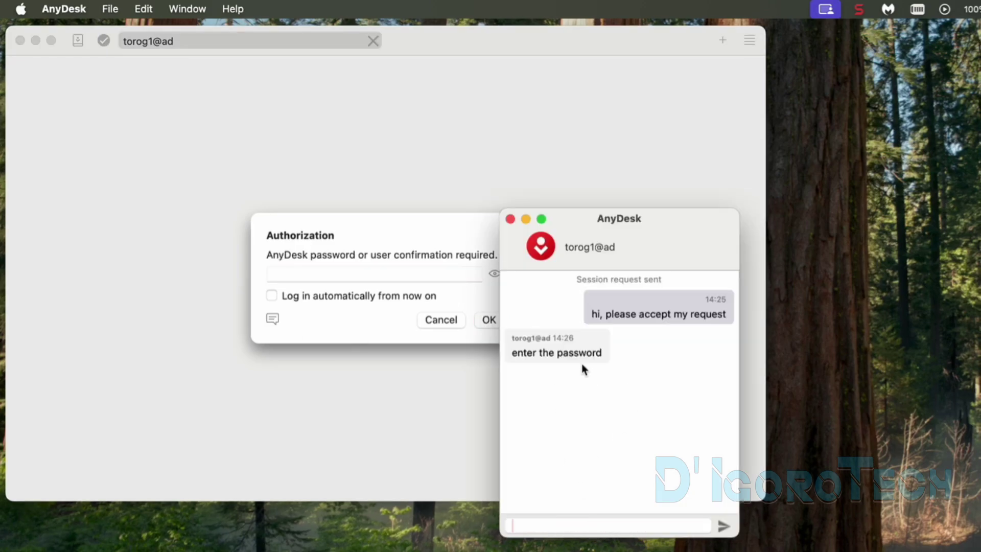
# Step: Log in with the remote password and automatic login, then enlarge the session and hide the panel
pyautogui.click(510, 219)
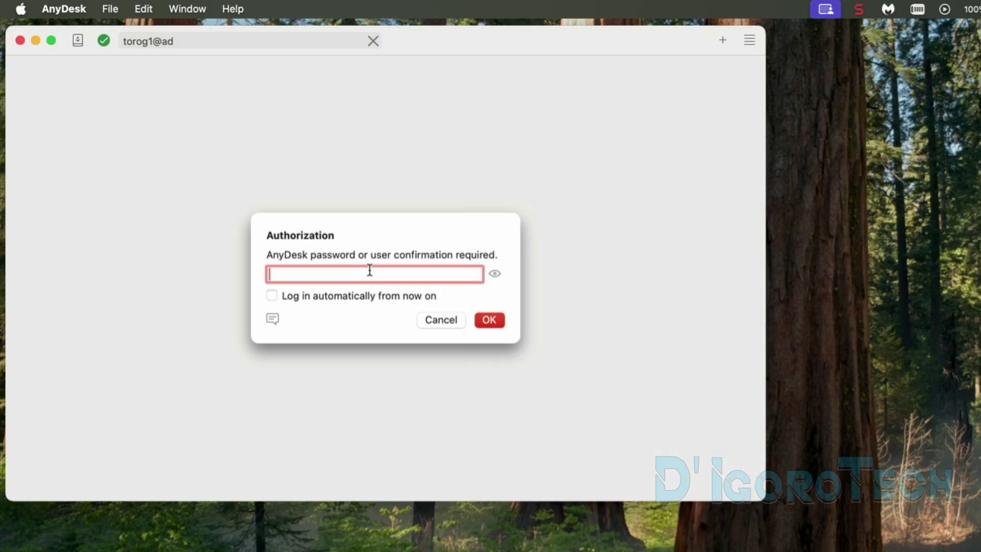
pyautogui.write('•••••••••')
pyautogui.click(272, 295)
pyautogui.click(489, 321)
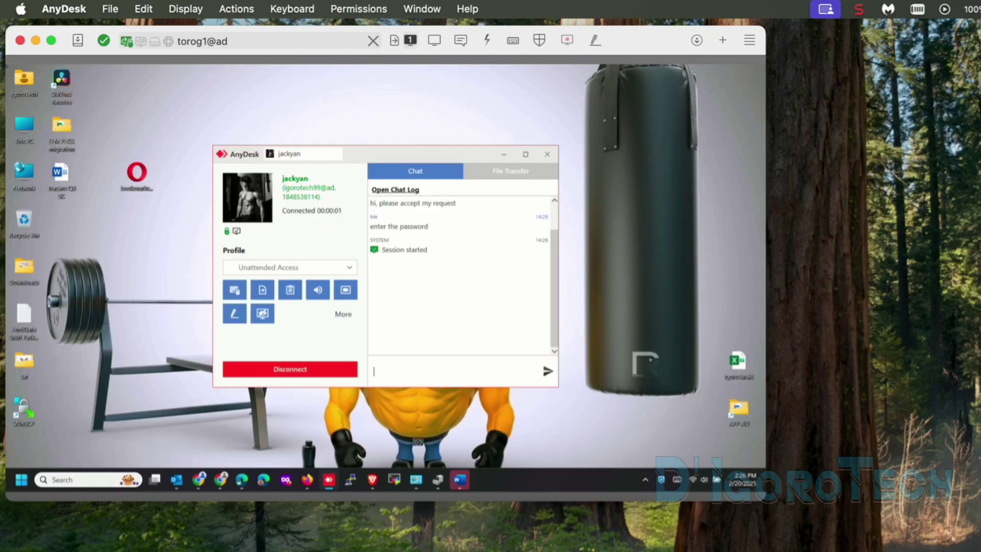
pyautogui.moveTo(765, 502); pyautogui.dragTo(908, 537)
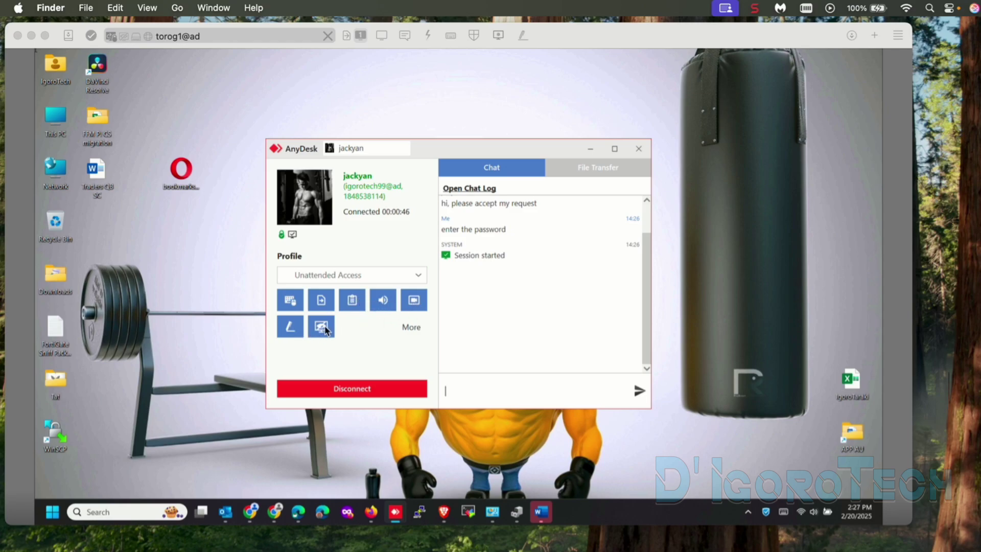
pyautogui.click(591, 150)
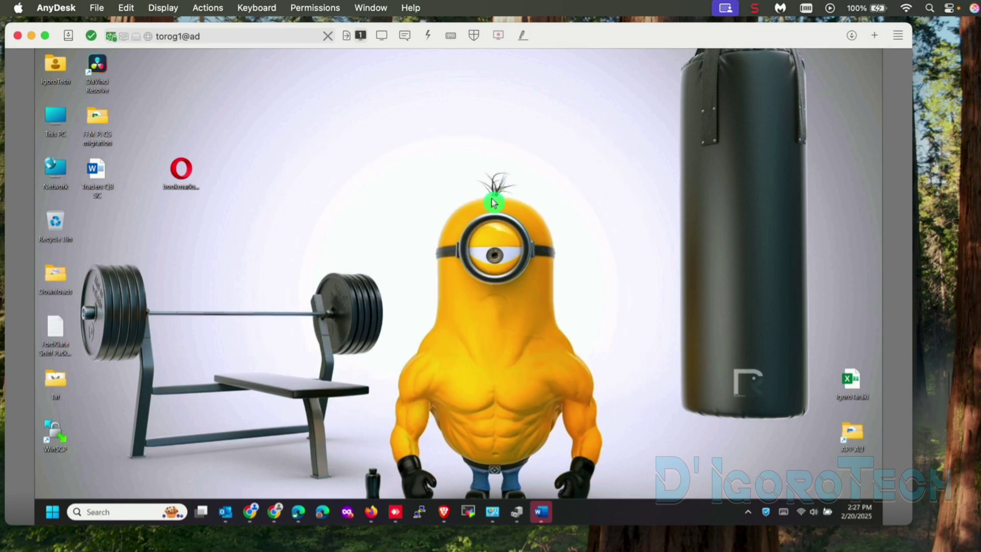
# Step: Show the remote screen at original size, then shrink it to fit
pyautogui.click(381, 40)
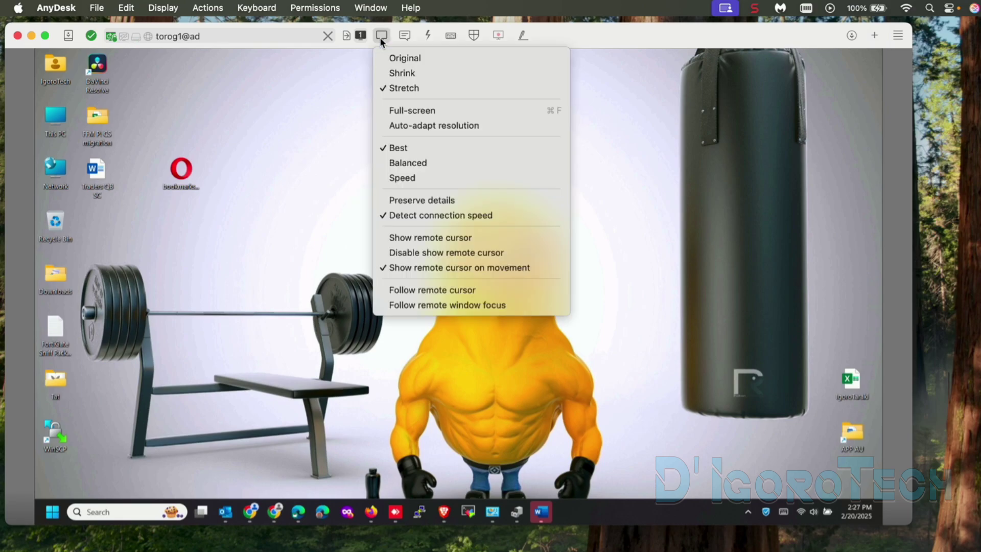
pyautogui.click(391, 59)
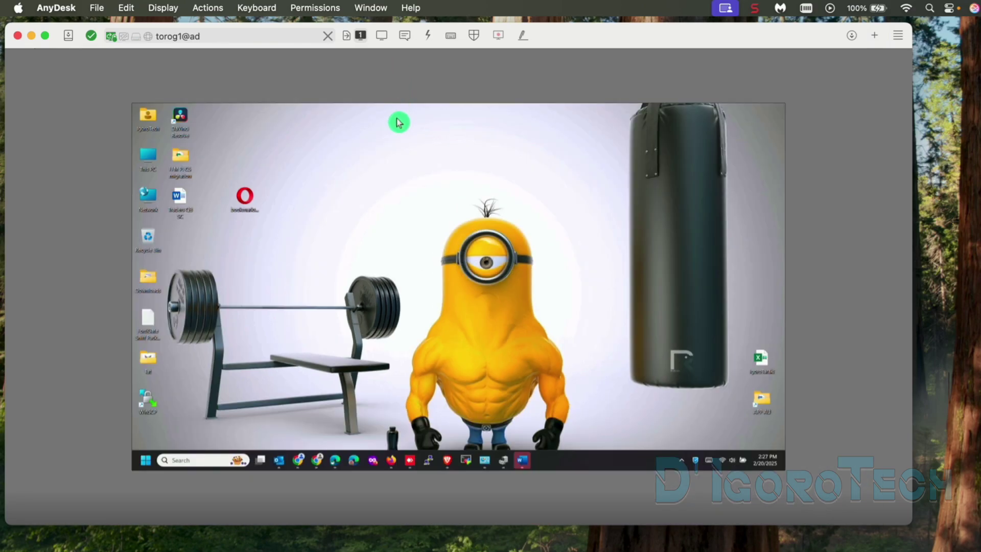
pyautogui.click(382, 36)
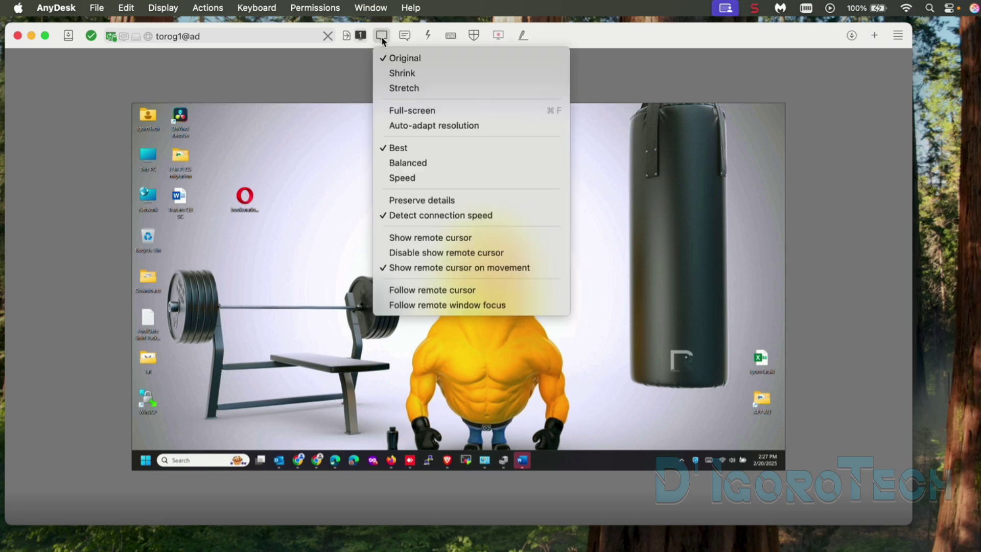
pyautogui.click(391, 73)
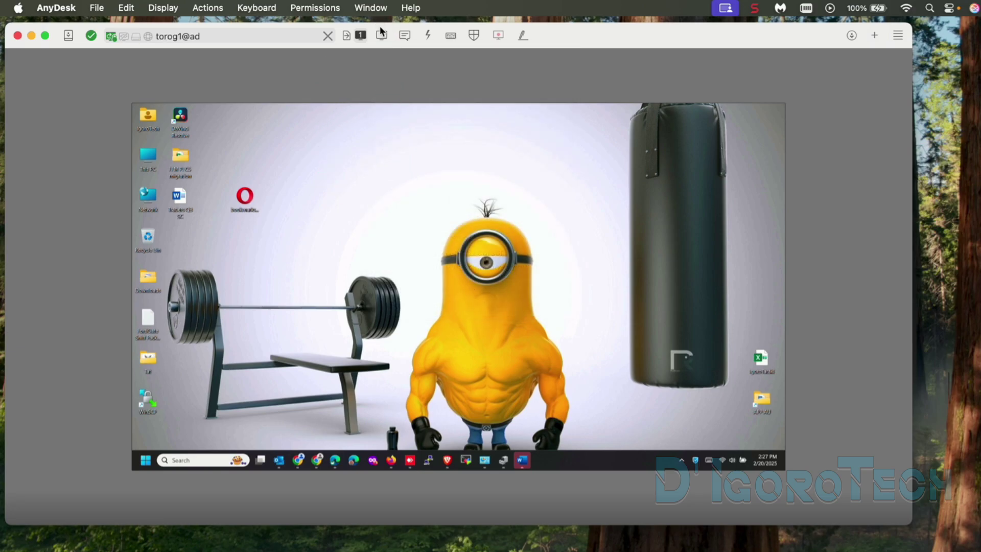
# Step: Stretch the remote screen to fill the window, then switch it to full-screen
pyautogui.click(381, 35)
pyautogui.click(388, 95)
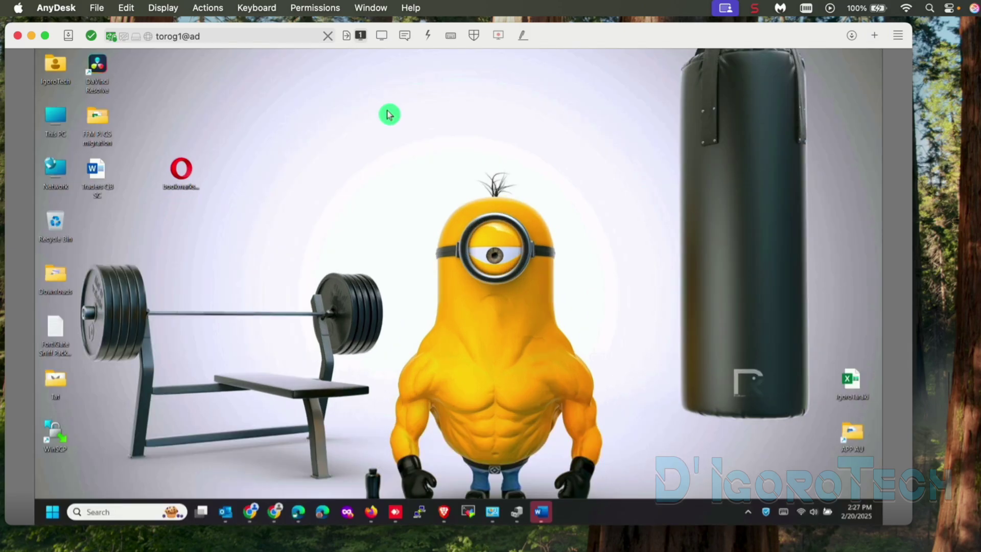
pyautogui.click(384, 36)
pyautogui.click(404, 112)
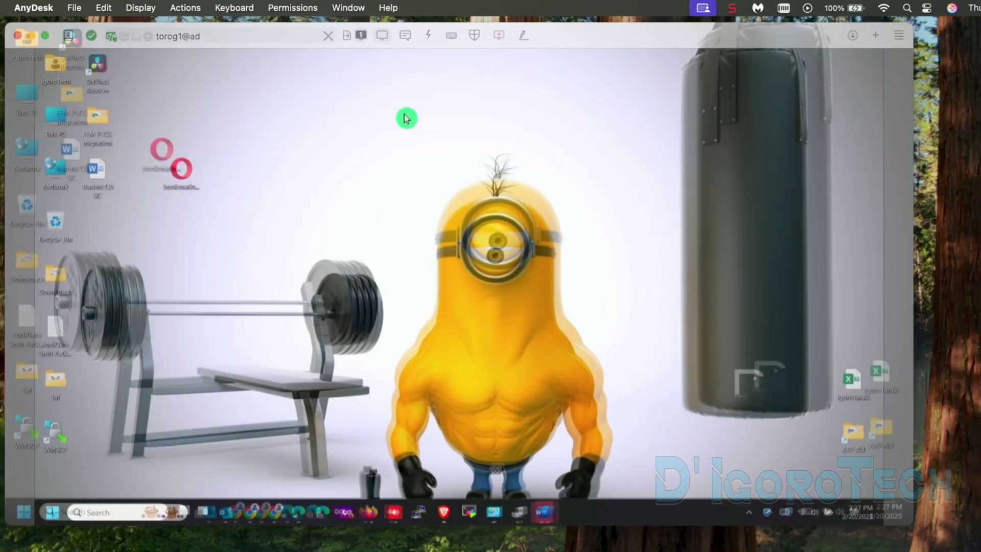
pyautogui.moveTo(337, 4)
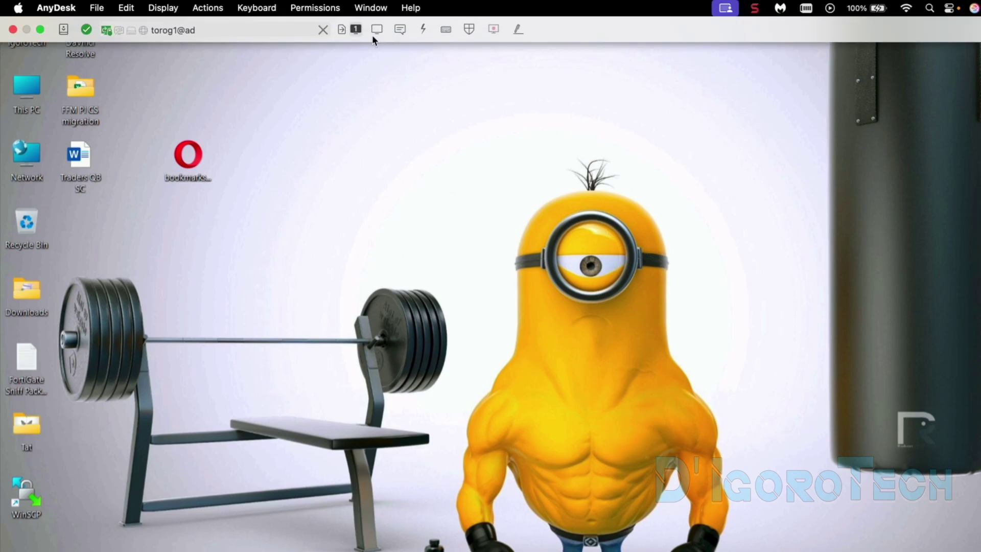
pyautogui.click(375, 30)
# Step: Leave full-screen, open and hide the chat, and bring the remote Chrome YouTube window forward
pyautogui.click(385, 105)
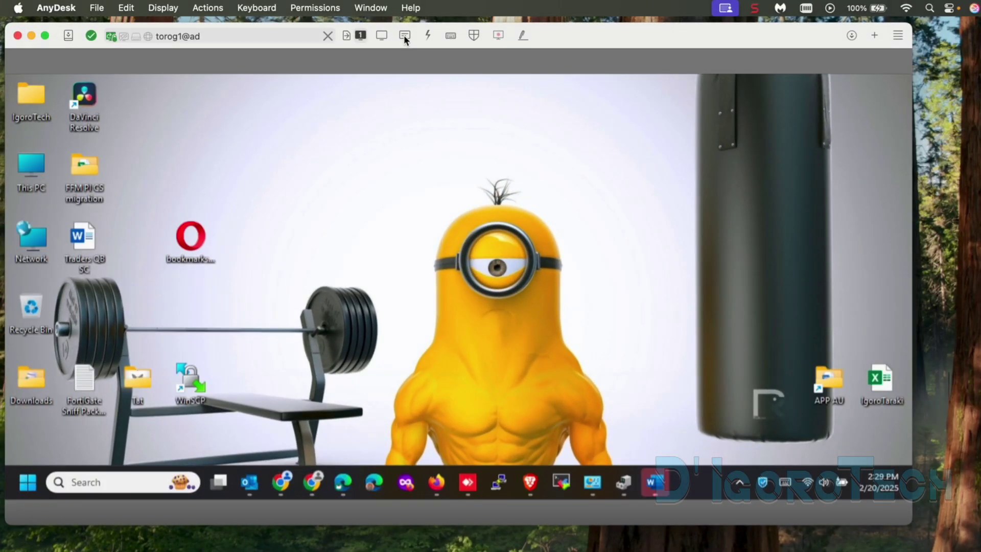
pyautogui.click(404, 36)
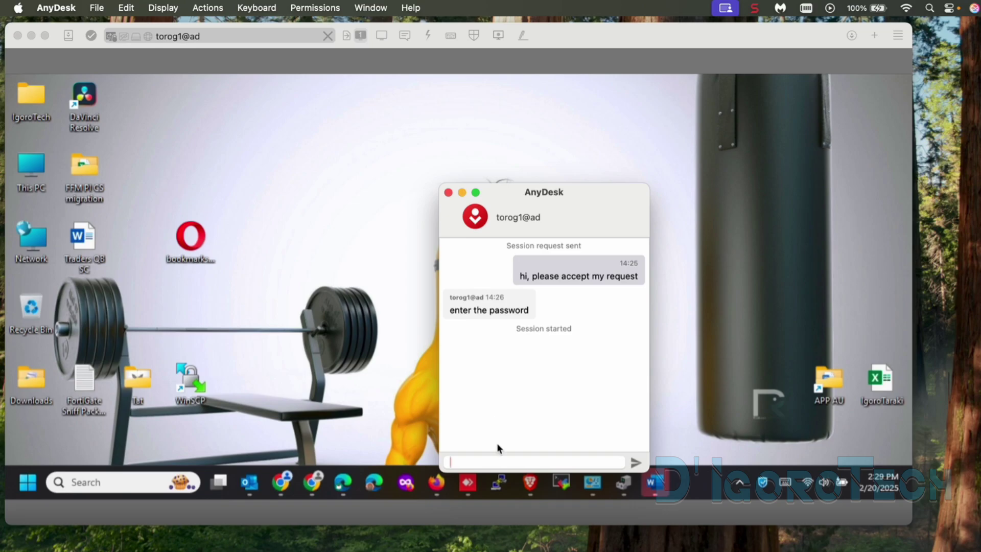
pyautogui.click(461, 193)
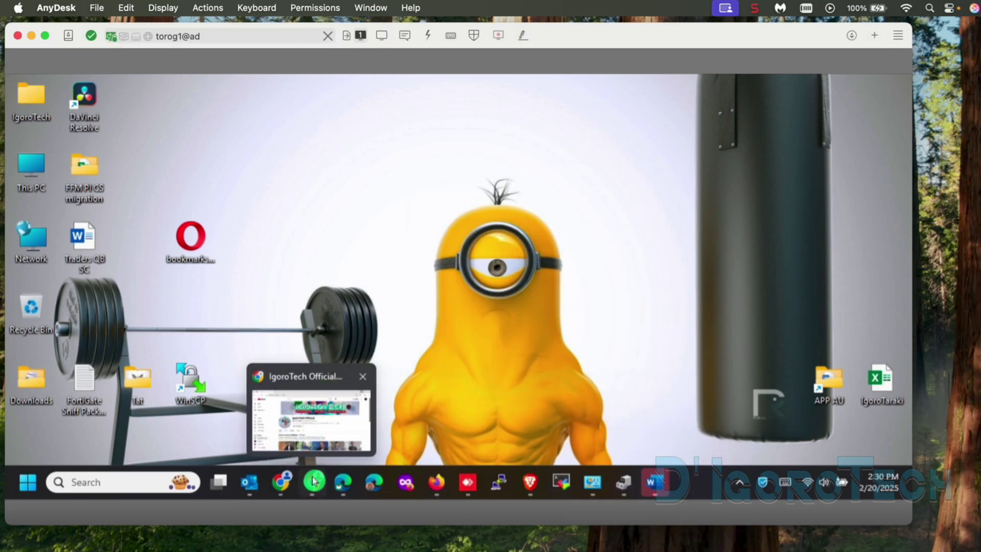
pyautogui.click(314, 480)
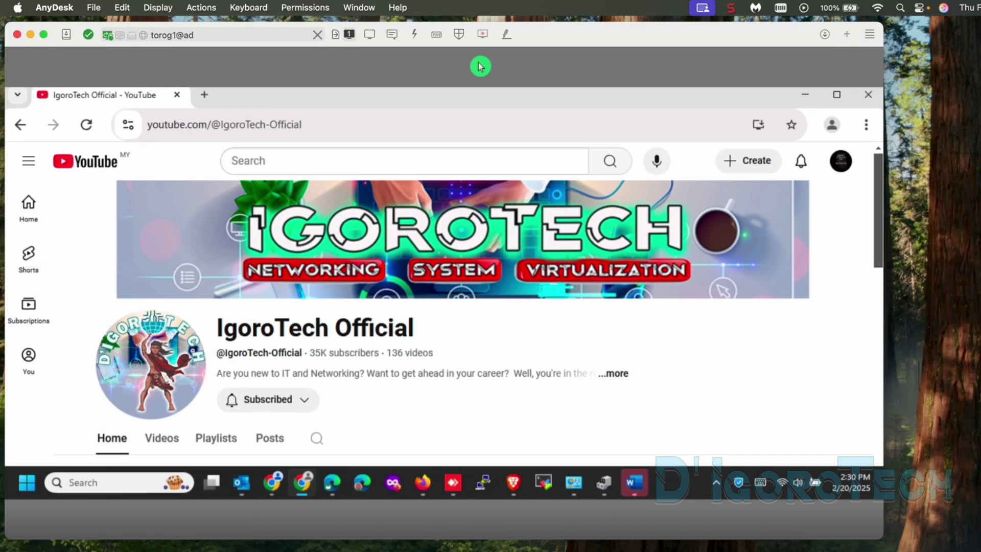
# Step: Take a screenshot of the remote screen and view anydesk00000.png enlarged in Preview
pyautogui.click(414, 36)
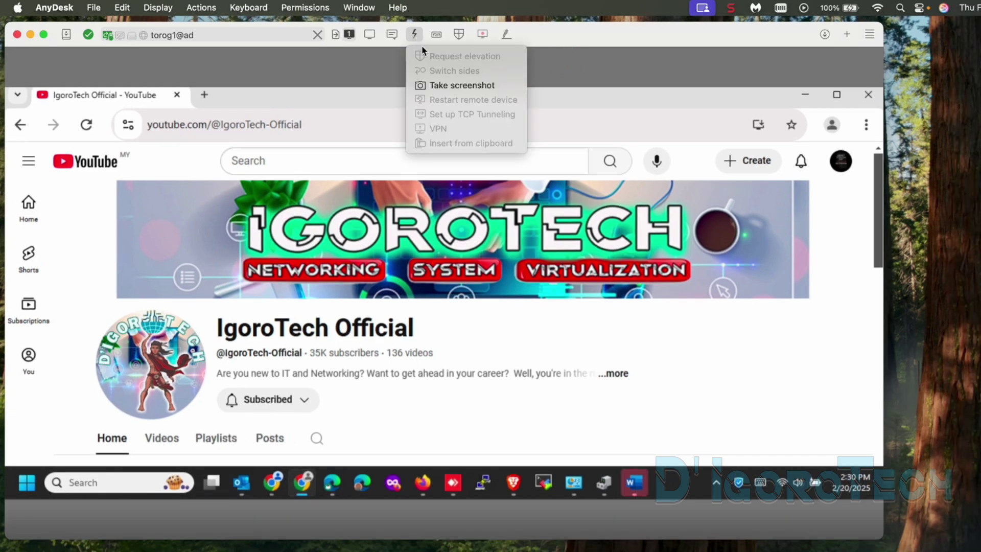
pyautogui.click(448, 91)
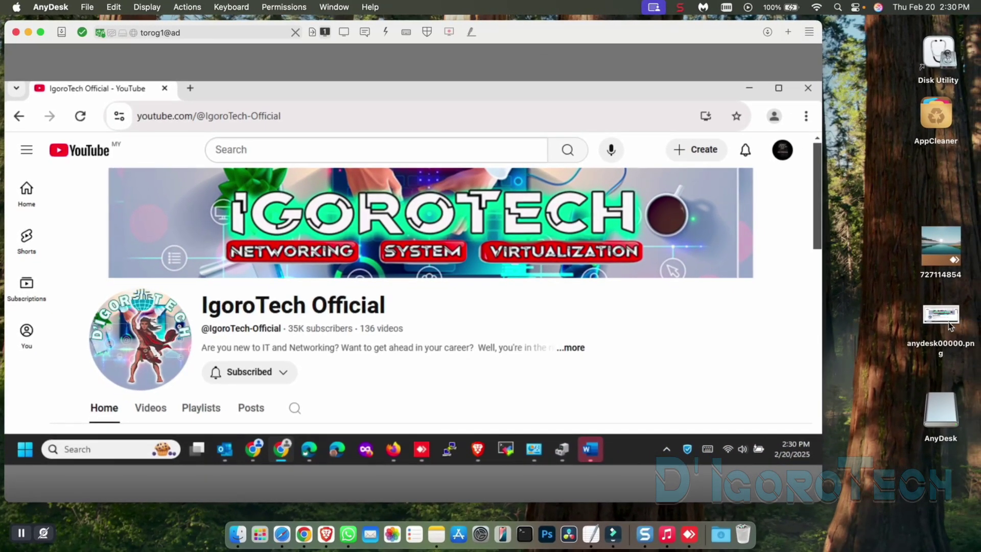
pyautogui.doubleClick(950, 325)
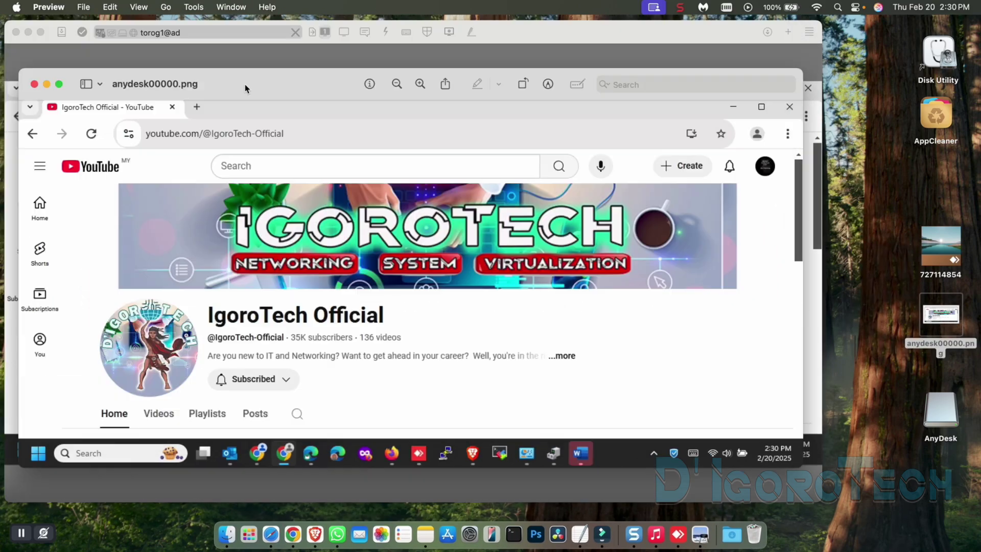
pyautogui.doubleClick(562, 34)
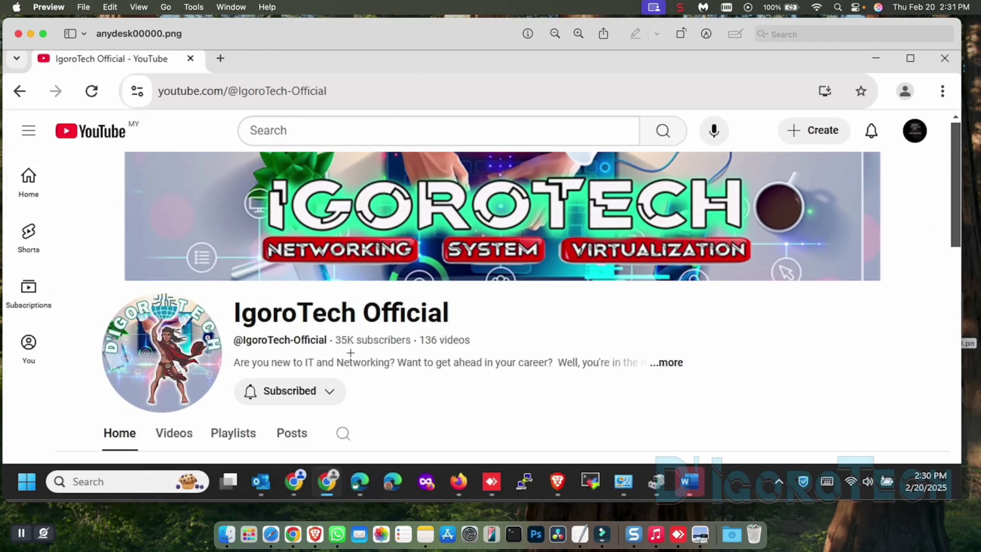
pyautogui.click(18, 33)
pyautogui.click(391, 59)
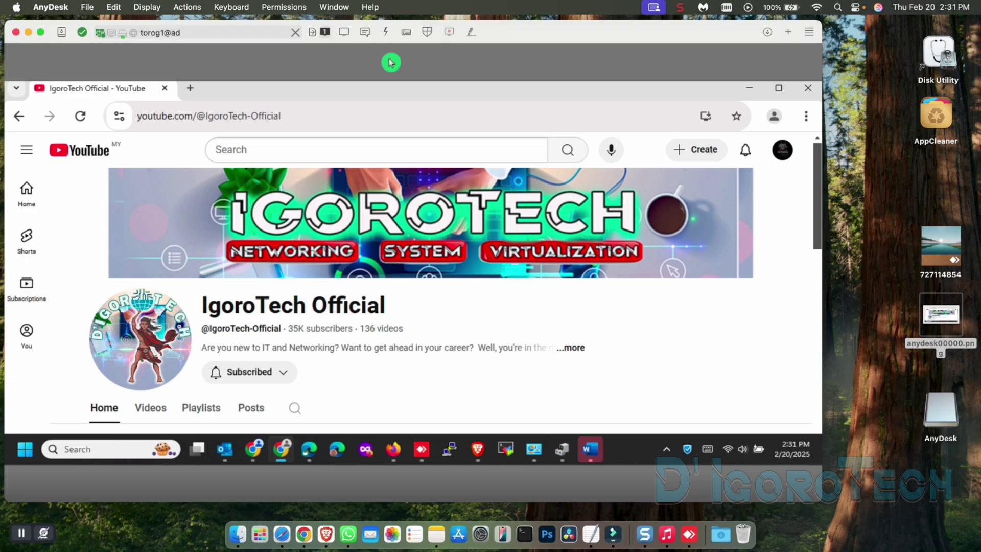
pyautogui.moveTo(428, 33); pyautogui.dragTo(449, 34)
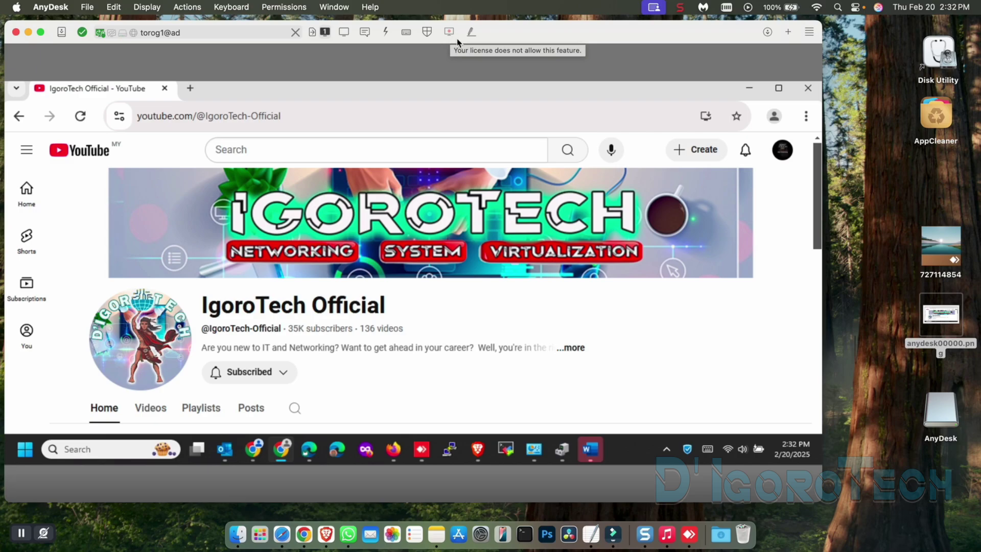
pyautogui.click(470, 37)
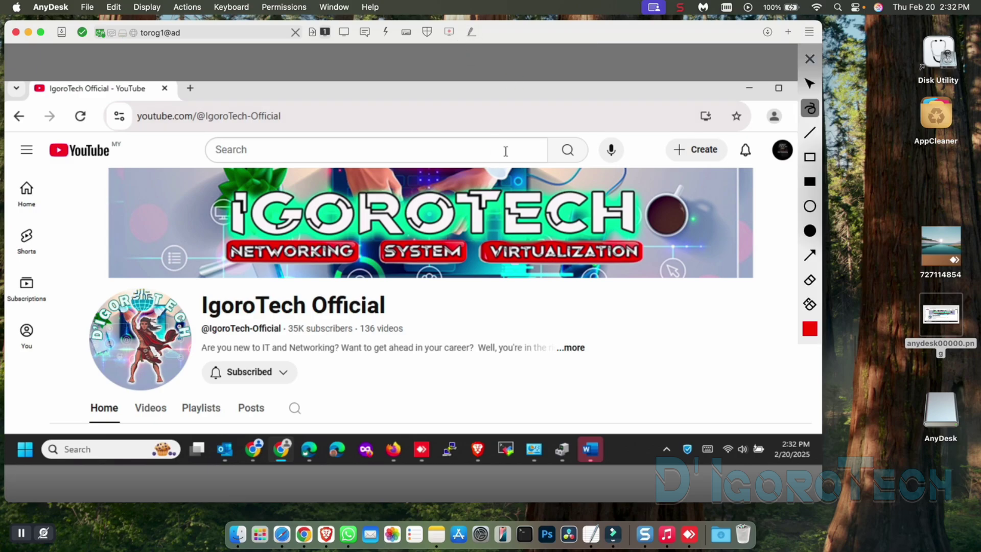
pyautogui.moveTo(224, 322)
pyautogui.mouseDown()
pyautogui.moveTo(424, 329)
pyautogui.moveTo(534, 298)
pyautogui.mouseUp()
pyautogui.click(810, 255)
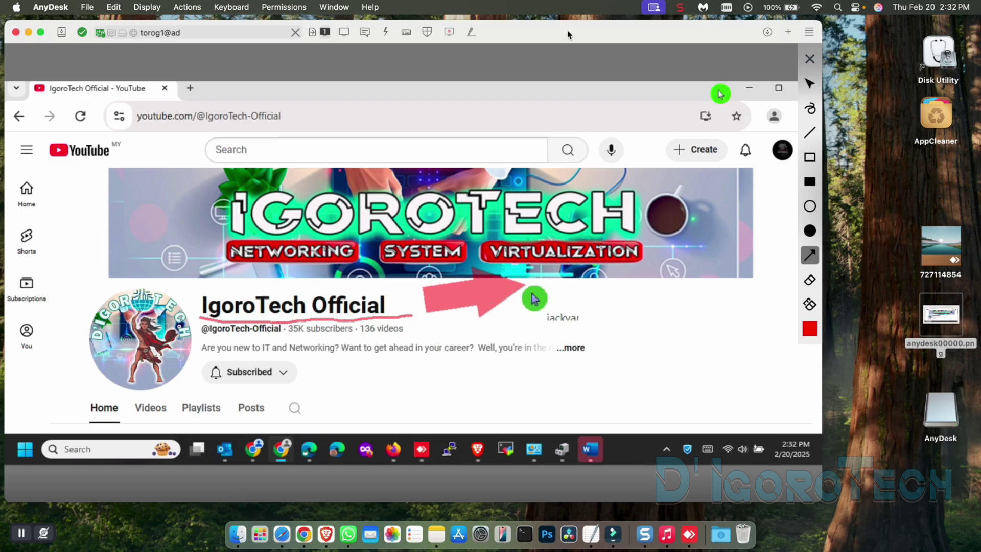
pyautogui.click(810, 157)
pyautogui.moveTo(196, 287); pyautogui.dragTo(408, 318)
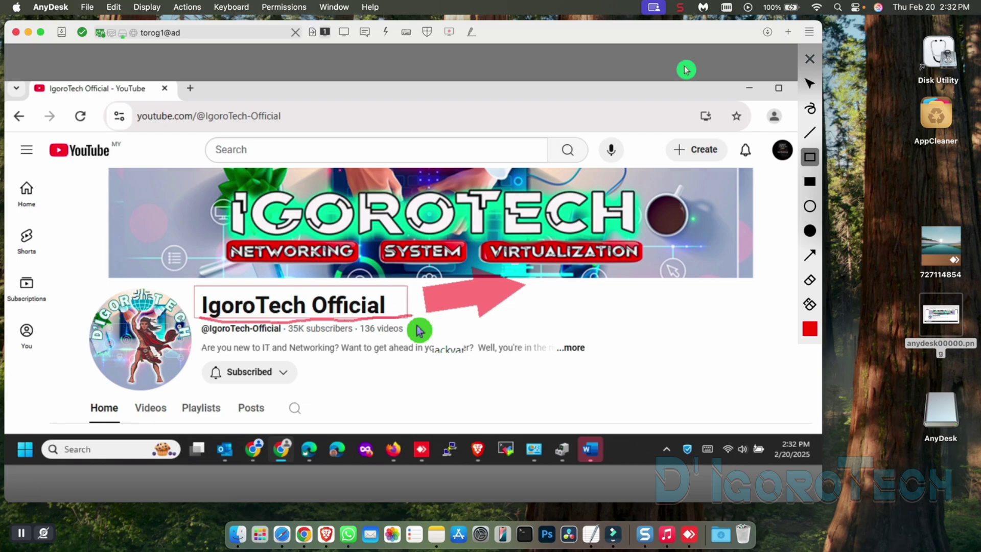
pyautogui.click(810, 60)
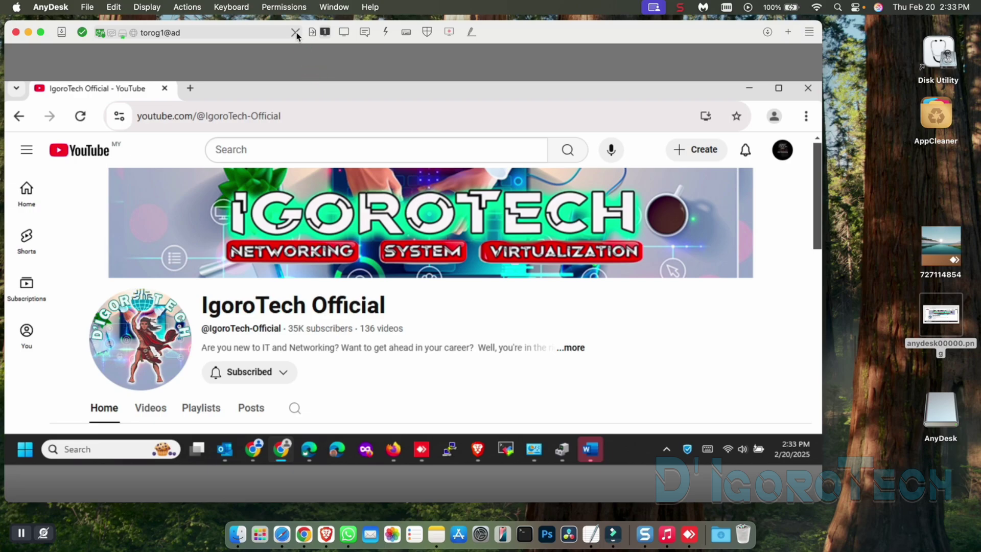
pyautogui.click(16, 33)
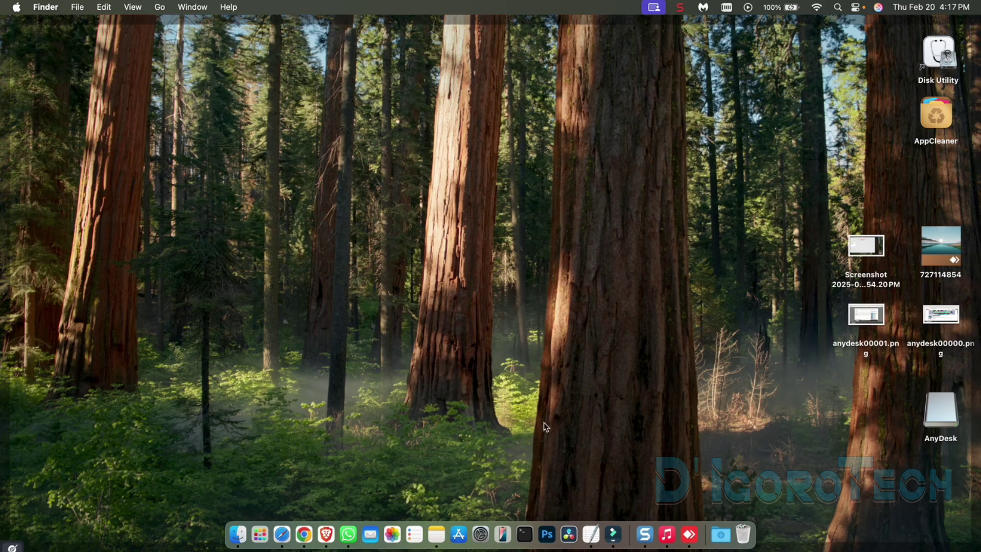
pyautogui.click(690, 534)
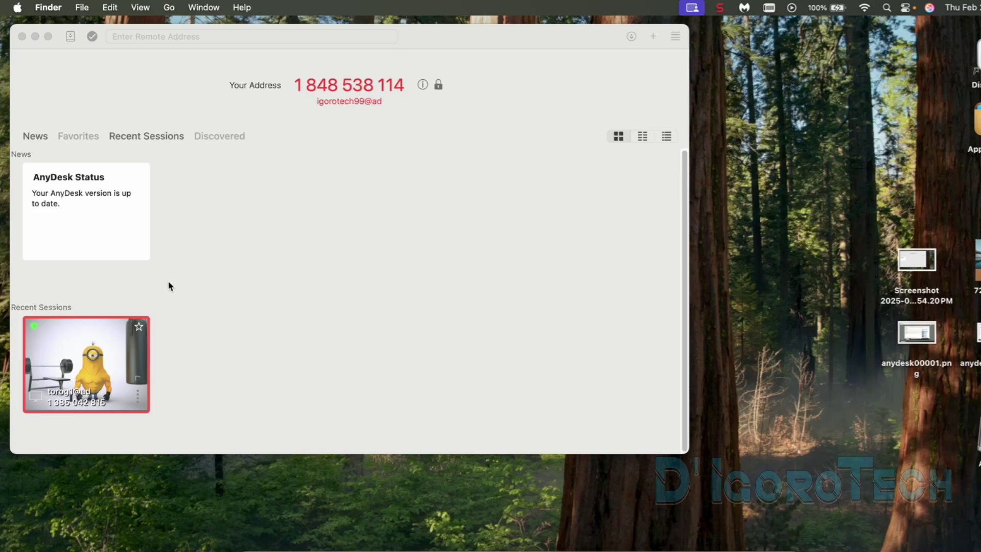
pyautogui.click(158, 136)
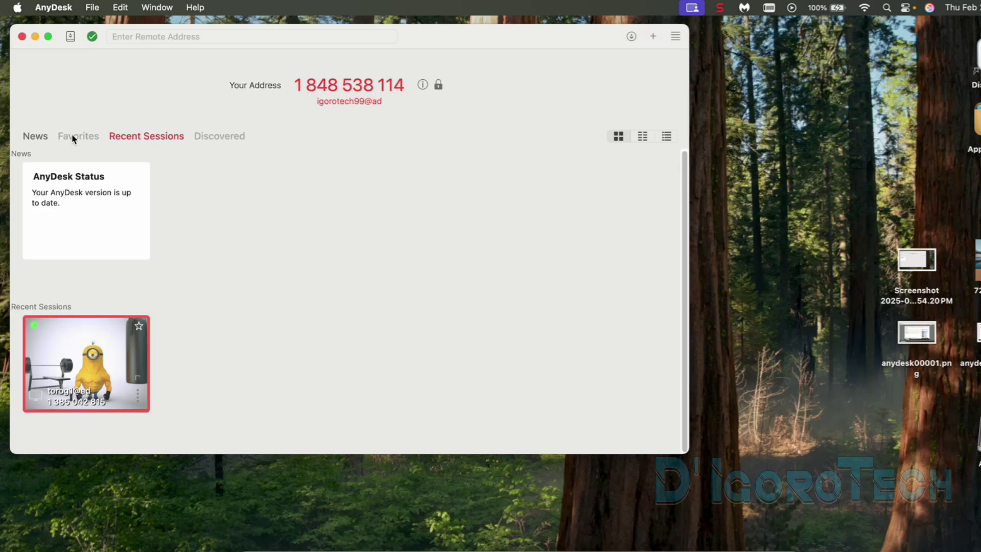
pyautogui.click(140, 400)
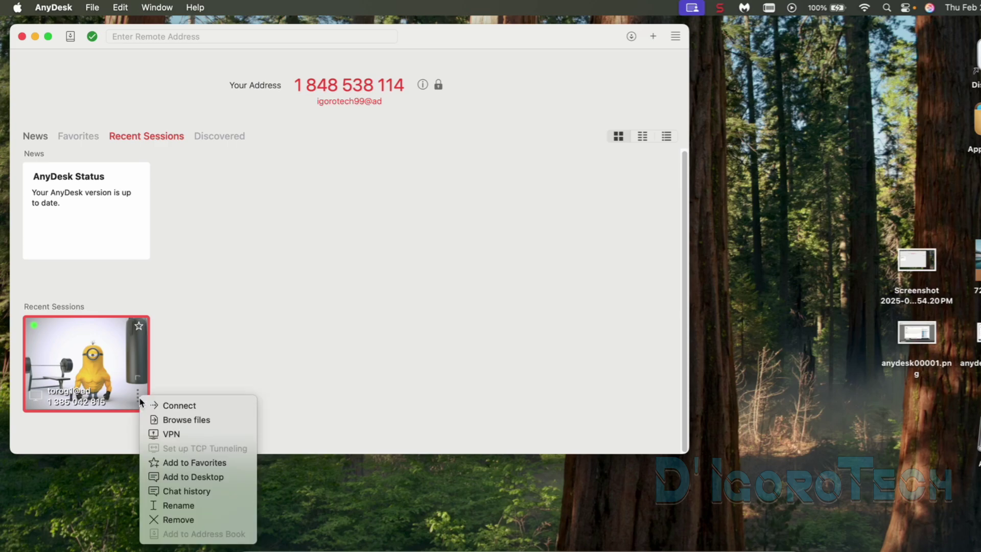
pyautogui.click(166, 406)
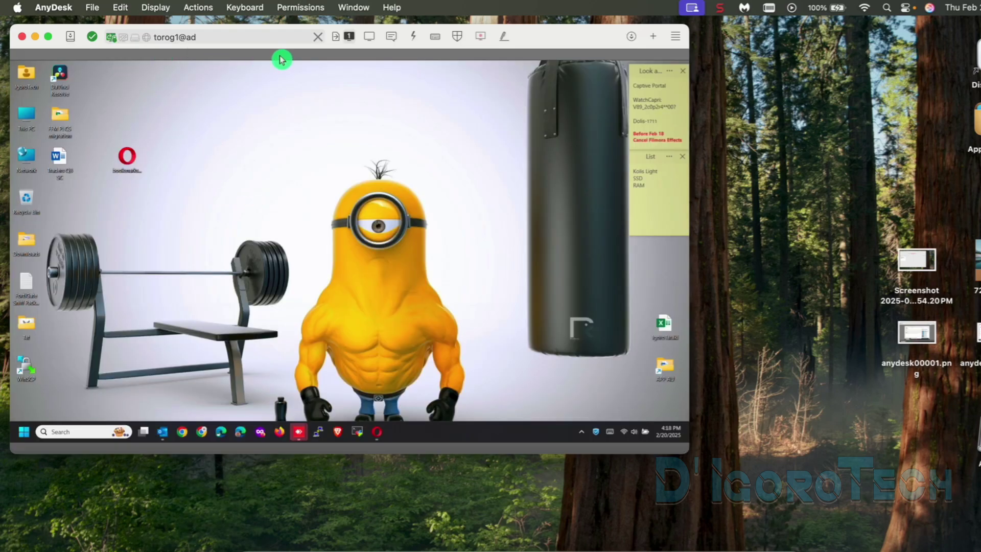
pyautogui.click(318, 37)
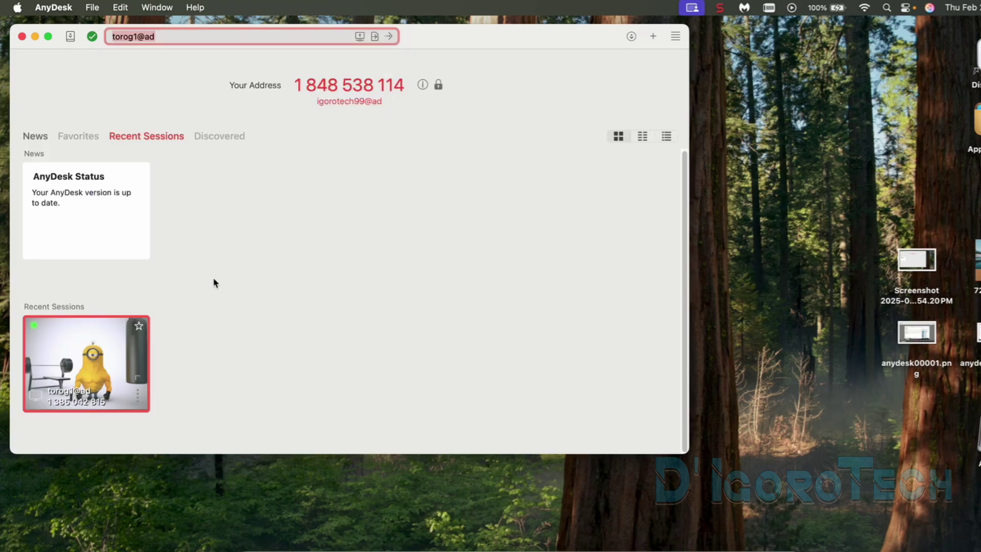
# Step: Start a file transfer with the remote PC and pick anydesk00000.png from the Mac's Desktop
pyautogui.rightClick(137, 395)
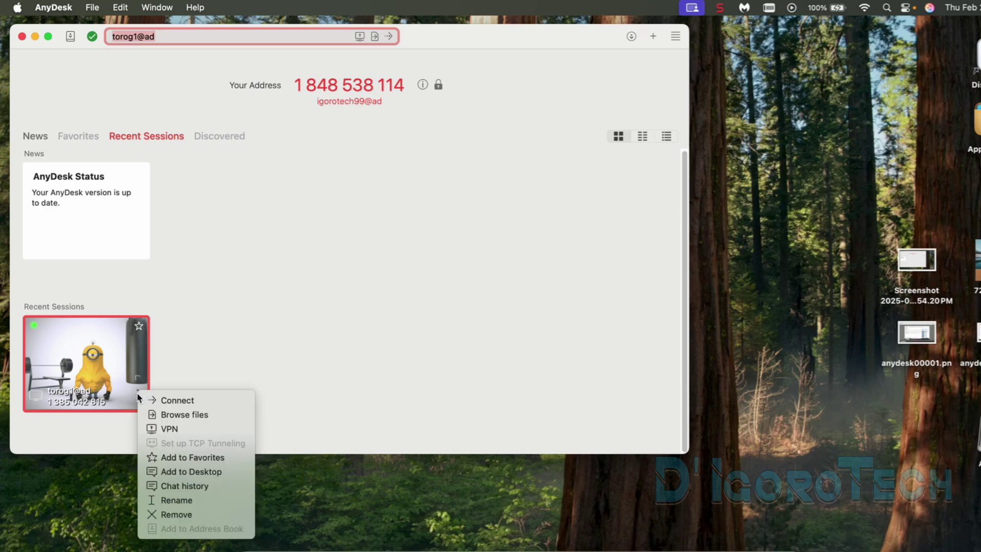
pyautogui.click(161, 419)
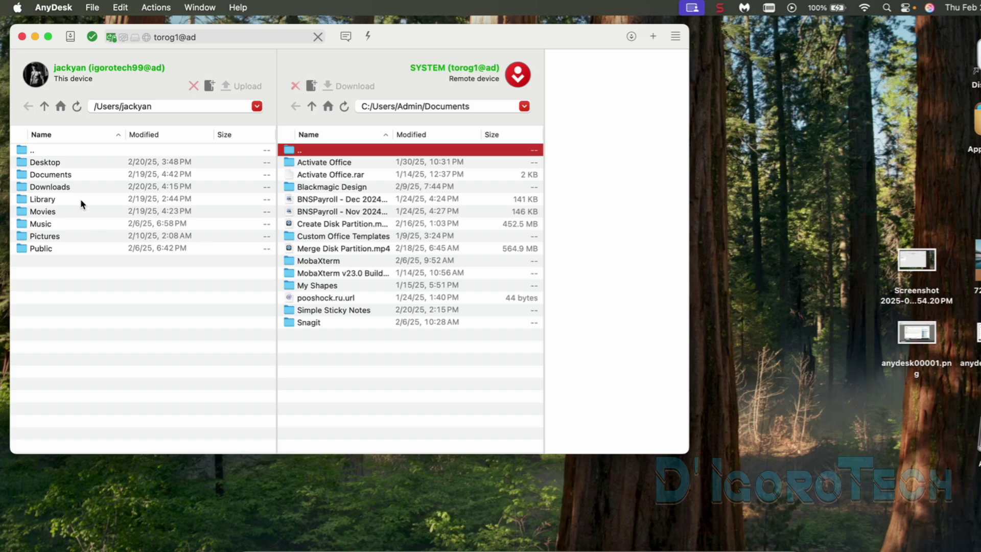
pyautogui.click(66, 187)
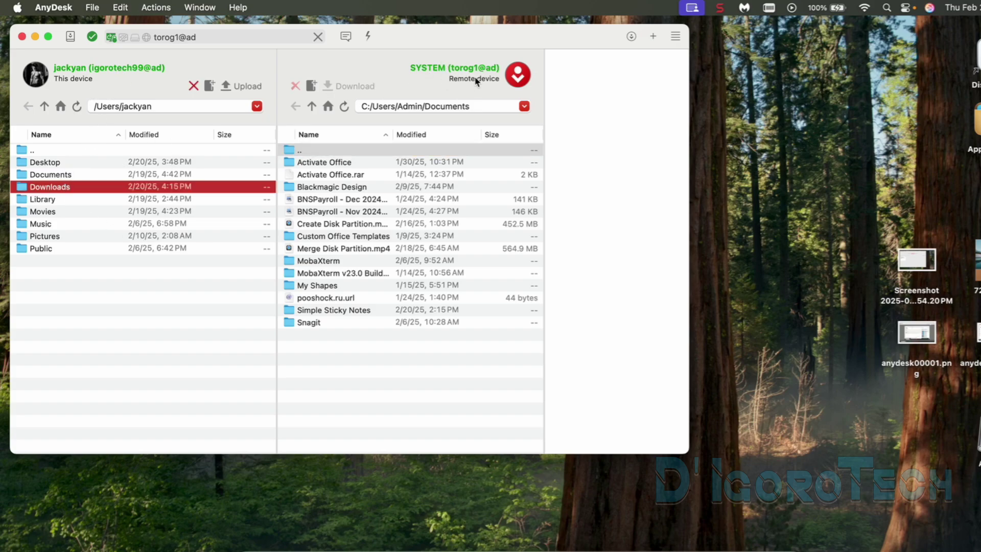
pyautogui.doubleClick(59, 164)
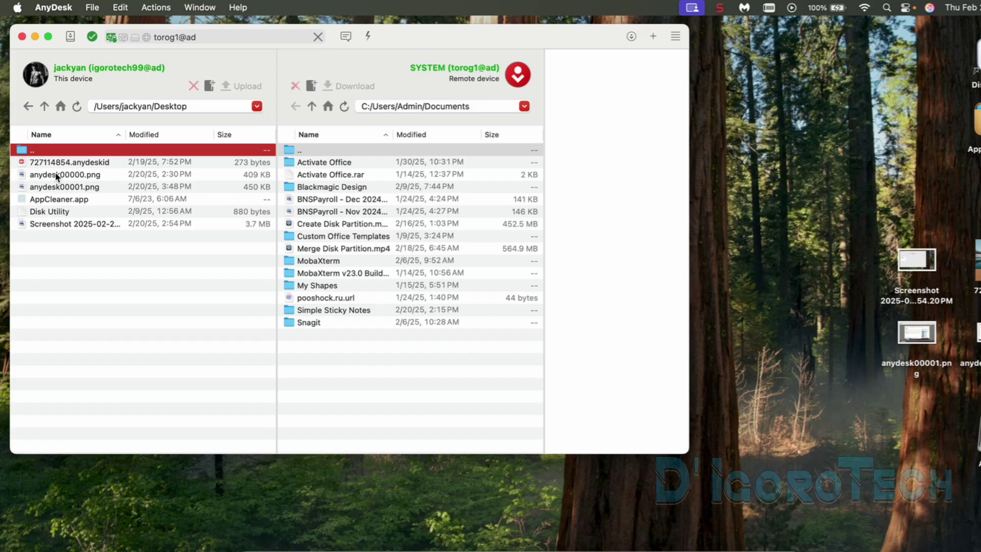
pyautogui.click(53, 176)
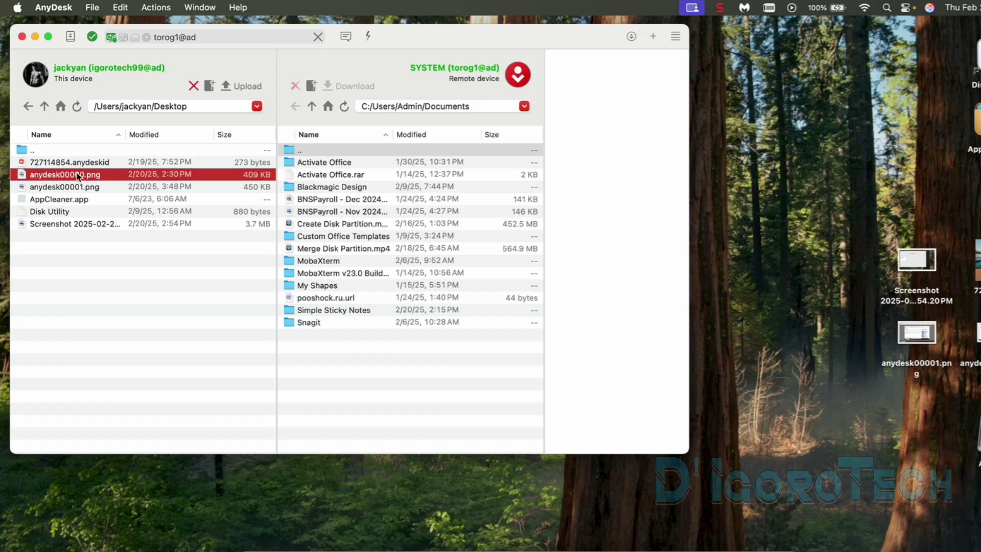
# Step: Upload anydesk00000.png to the remote C:/Users/Admin/Desktop folder and close the transfer
pyautogui.click(312, 106)
pyautogui.doubleClick(312, 236)
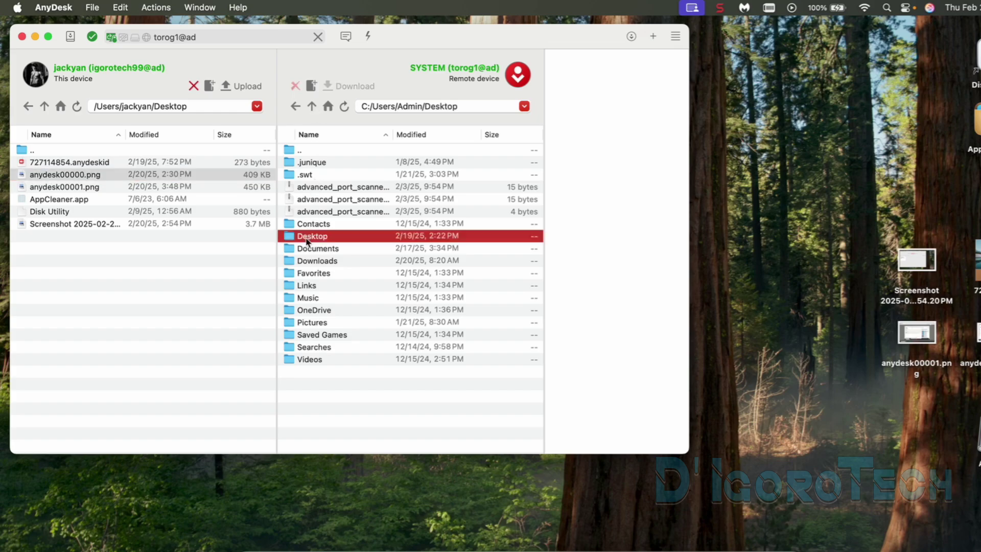
pyautogui.click(97, 176)
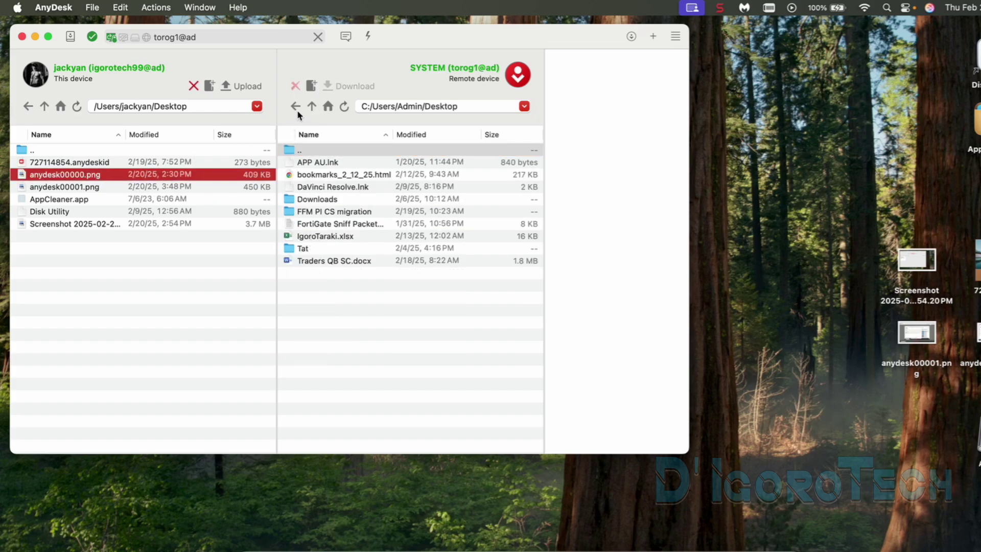
pyautogui.click(246, 87)
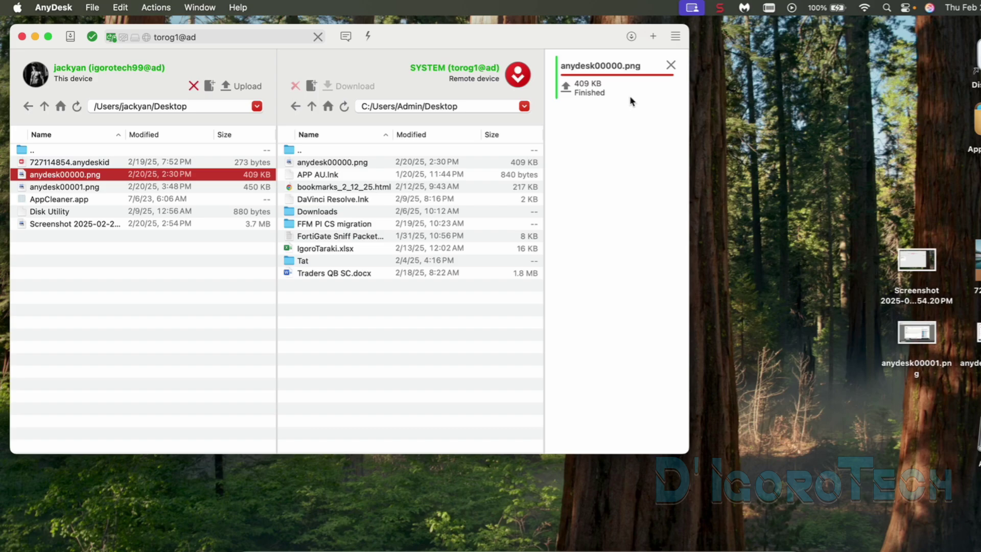
pyautogui.click(330, 163)
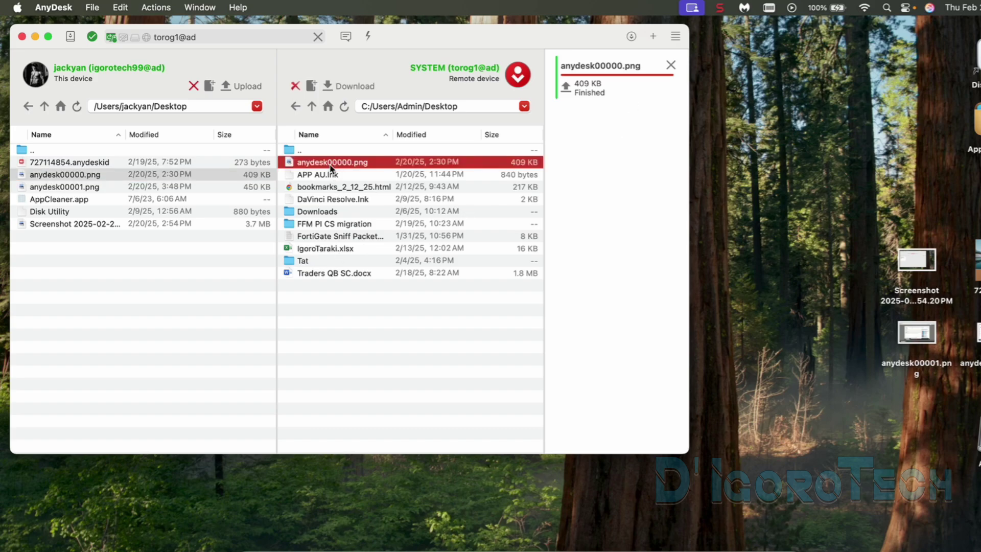
pyautogui.click(318, 37)
pyautogui.click(138, 399)
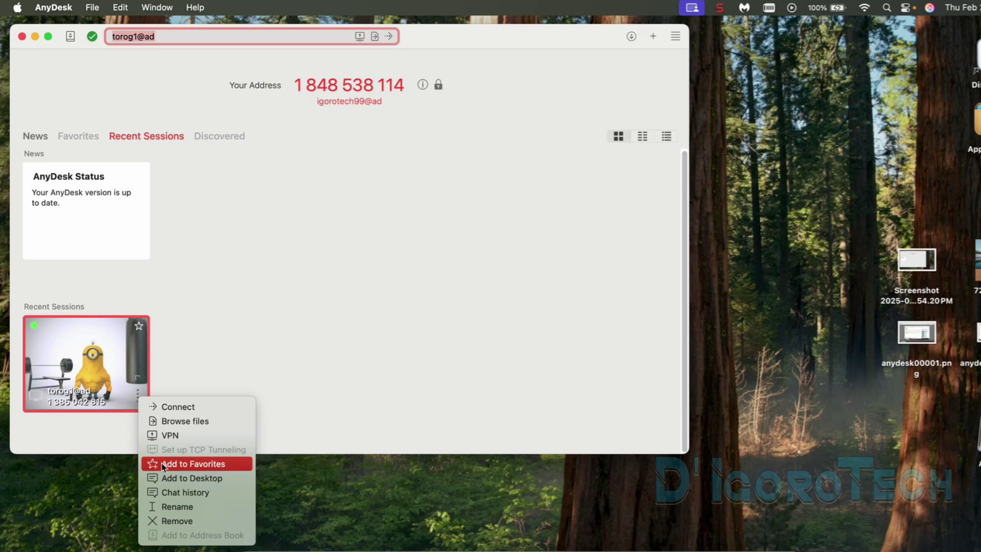
# Step: Add torog1@ad to Favorites, toggle its star off and on, and view the Favorites list
pyautogui.click(168, 465)
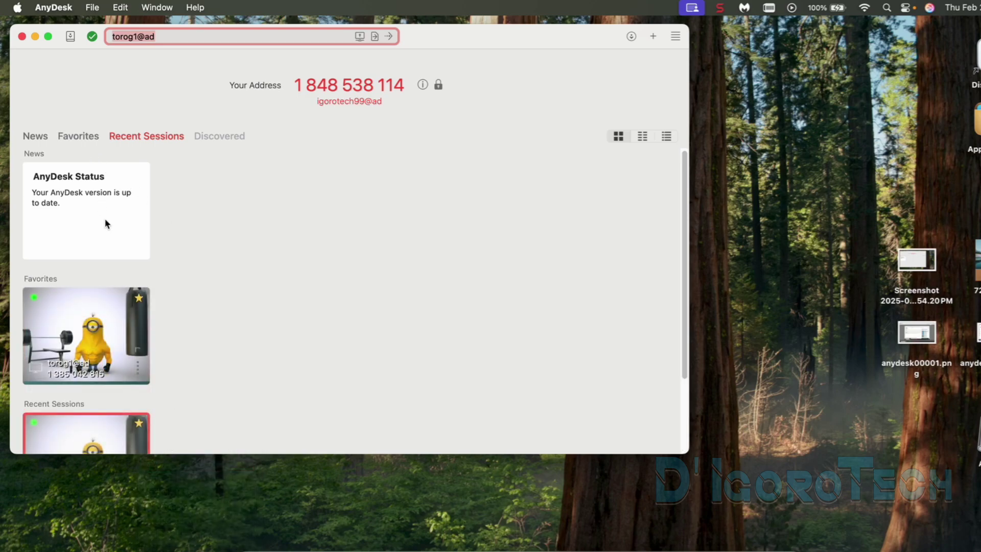
pyautogui.click(140, 300)
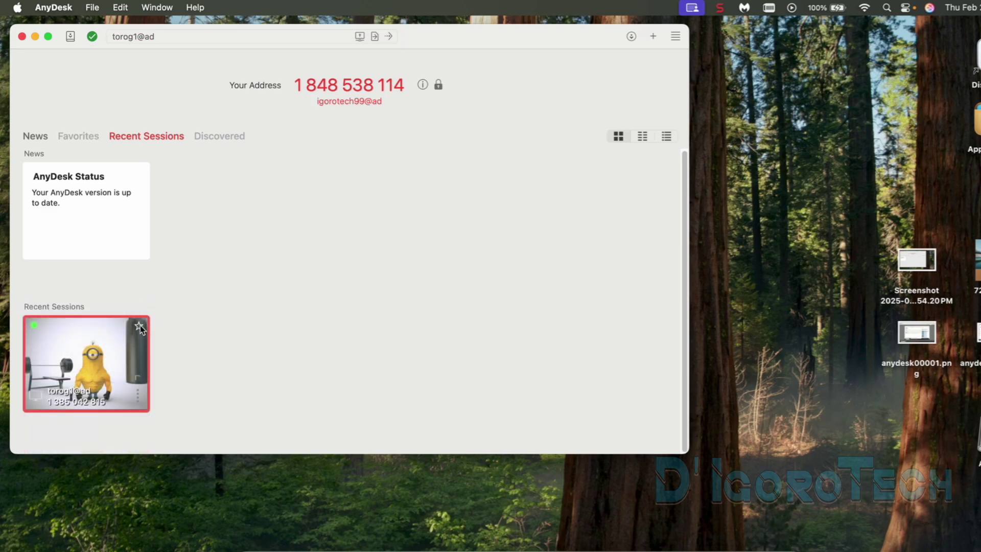
pyautogui.click(139, 326)
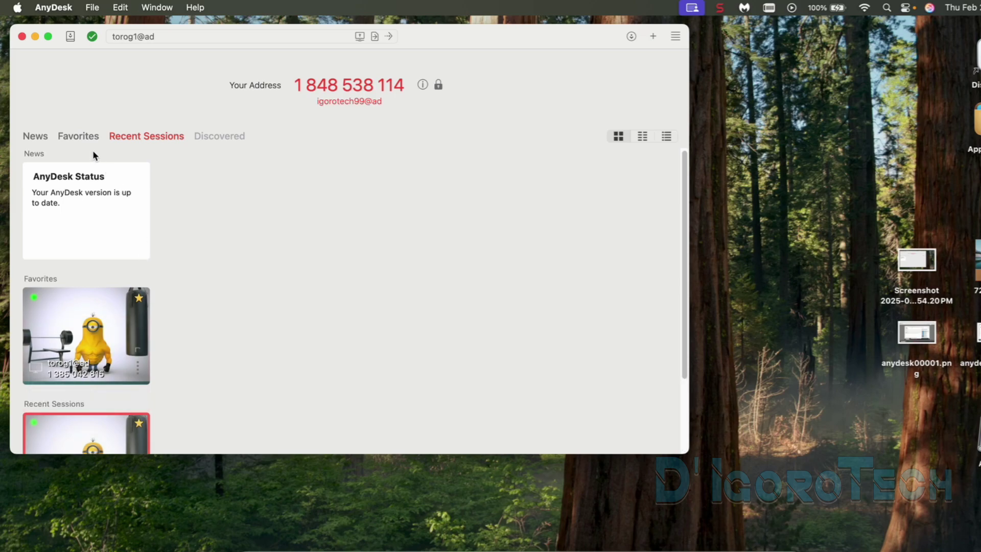
pyautogui.click(82, 137)
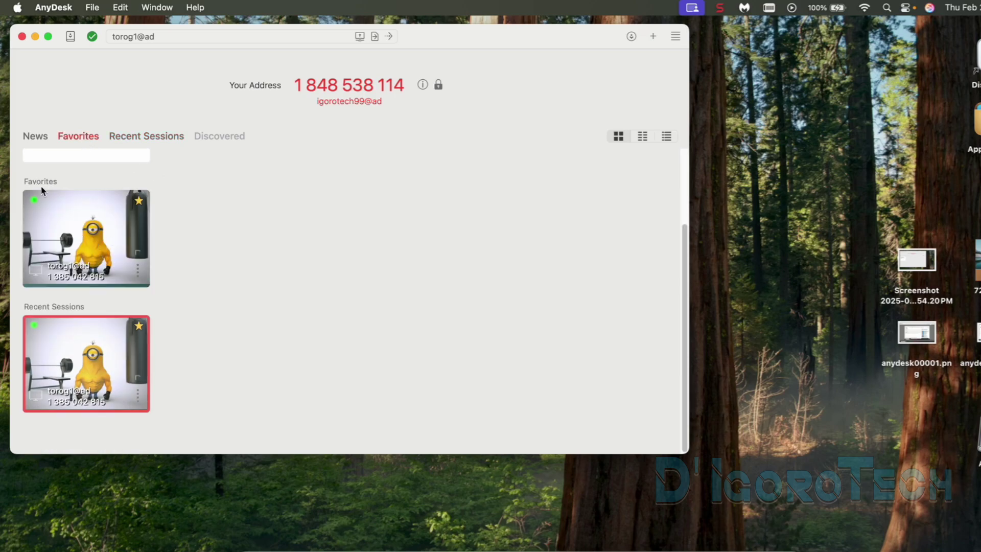
pyautogui.scroll(3, 87, 276)
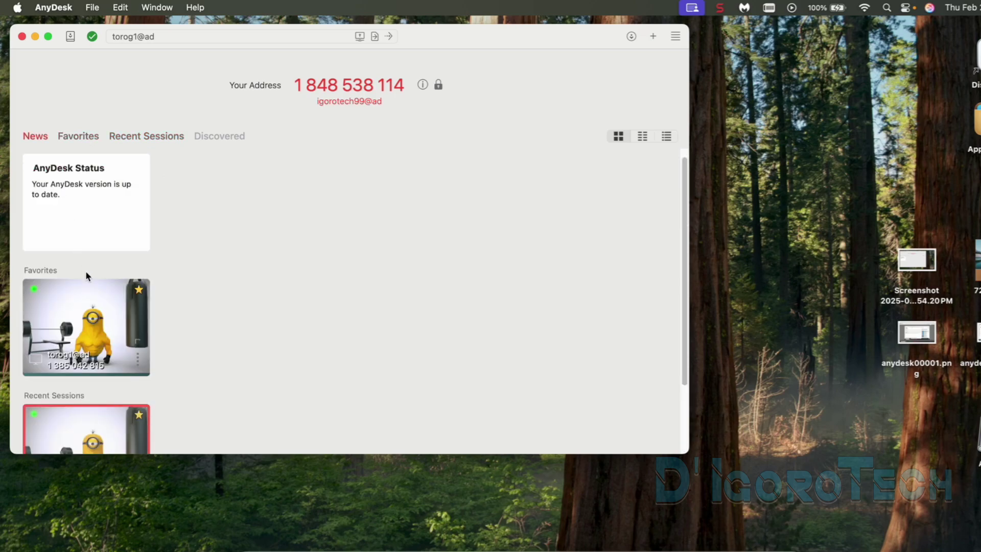
pyautogui.click(140, 359)
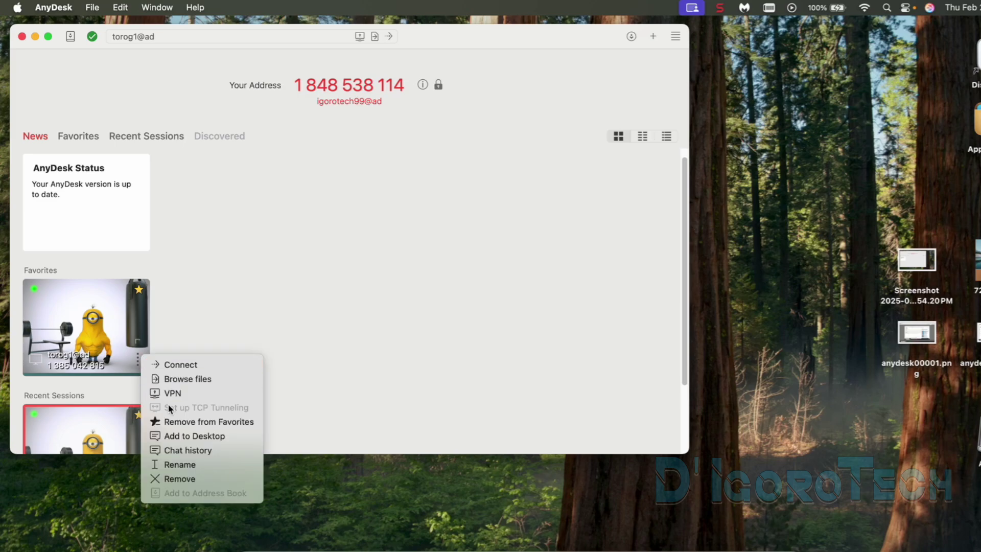
# Step: Add a torog1 shortcut to the Mac desktop and close the Desktop folder window
pyautogui.click(181, 438)
pyautogui.click(918, 411)
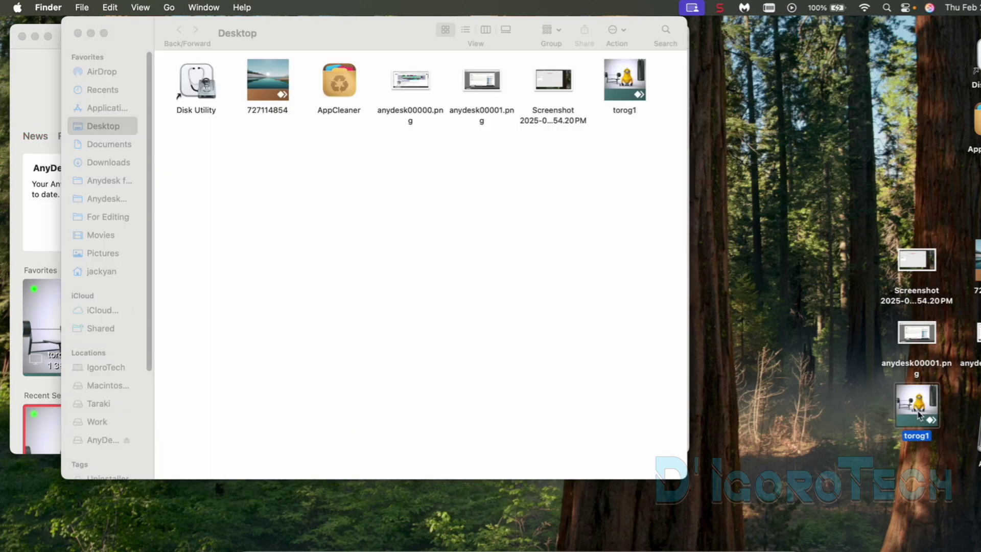
pyautogui.click(614, 96)
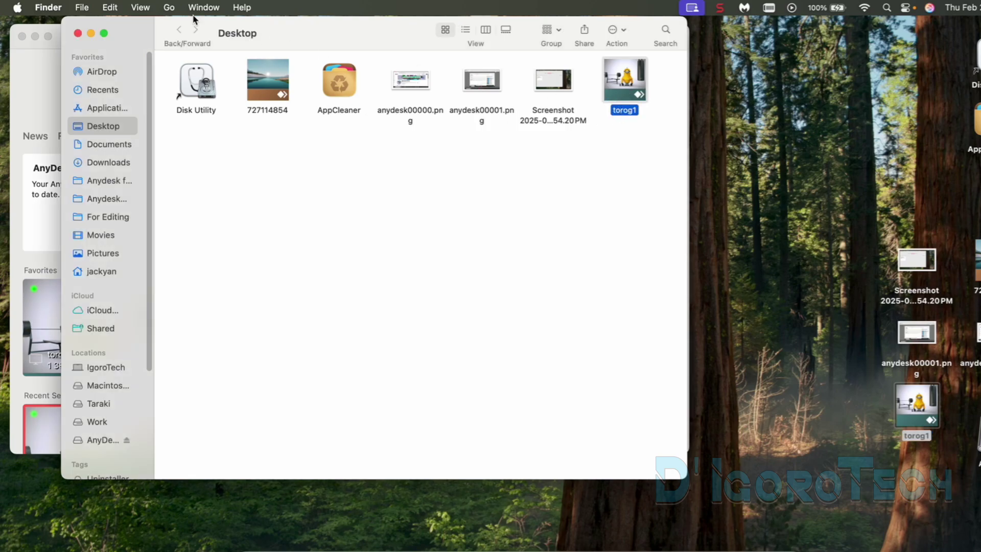
pyautogui.click(78, 33)
# Step: Open the remote session from the torog1 desktop shortcut, then end it
pyautogui.click(795, 292)
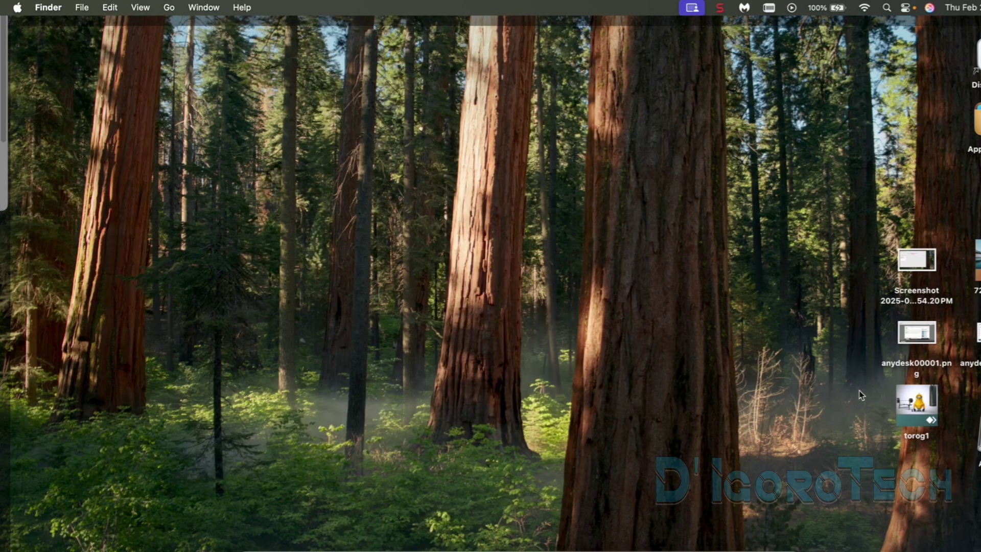
pyautogui.click(749, 366)
pyautogui.click(911, 426)
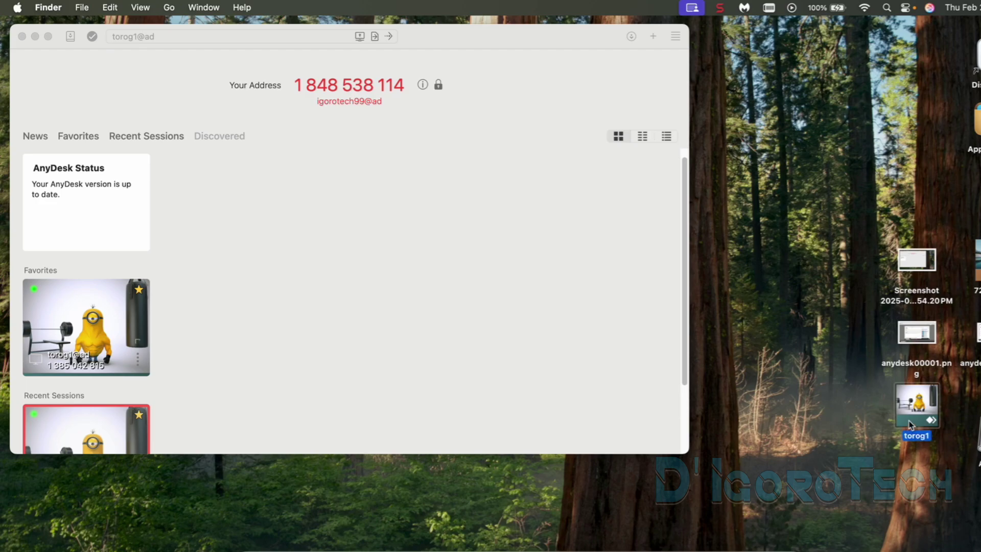
pyautogui.doubleClick(911, 425)
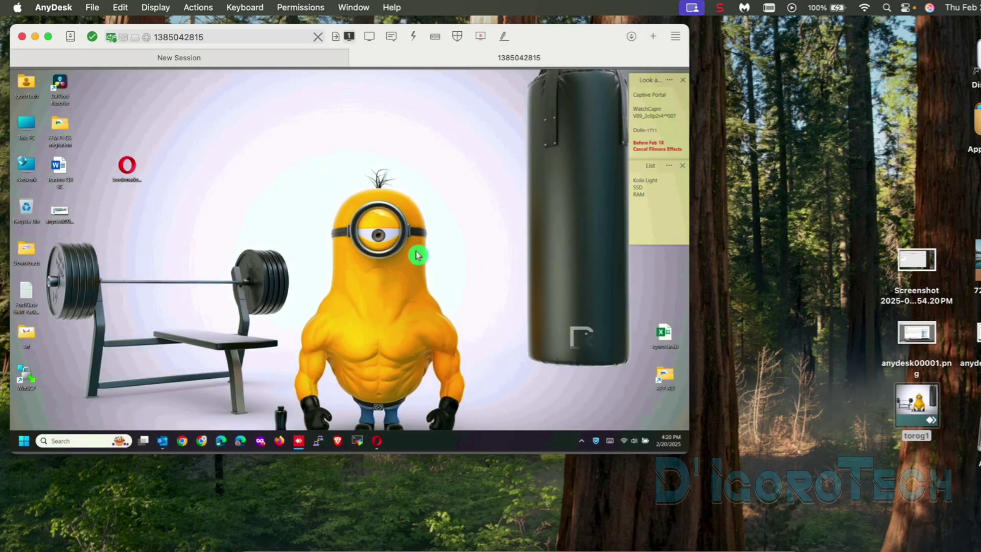
pyautogui.click(357, 59)
# Step: Review the favorite remote PC's chat history in TextEdit, then close it
pyautogui.click(139, 360)
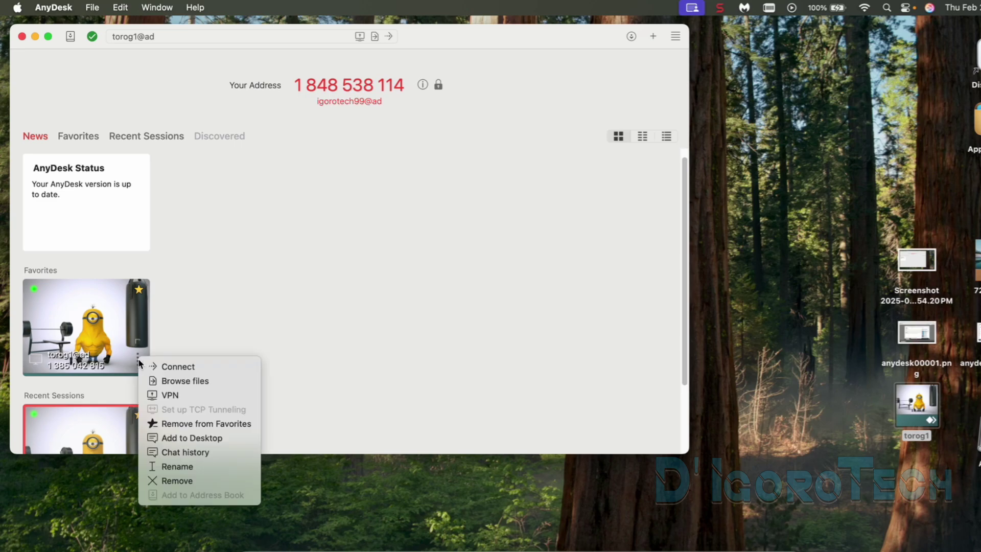
pyautogui.click(181, 453)
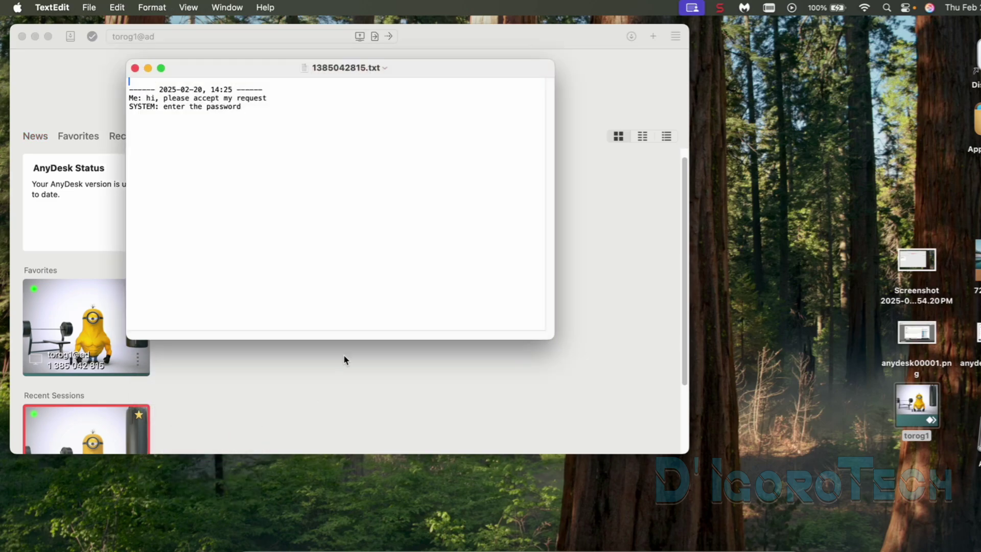
pyautogui.moveTo(250, 109); pyautogui.dragTo(162, 86)
pyautogui.click(136, 69)
# Step: Rename the favorite remote PC to 'Home PC'
pyautogui.click(140, 361)
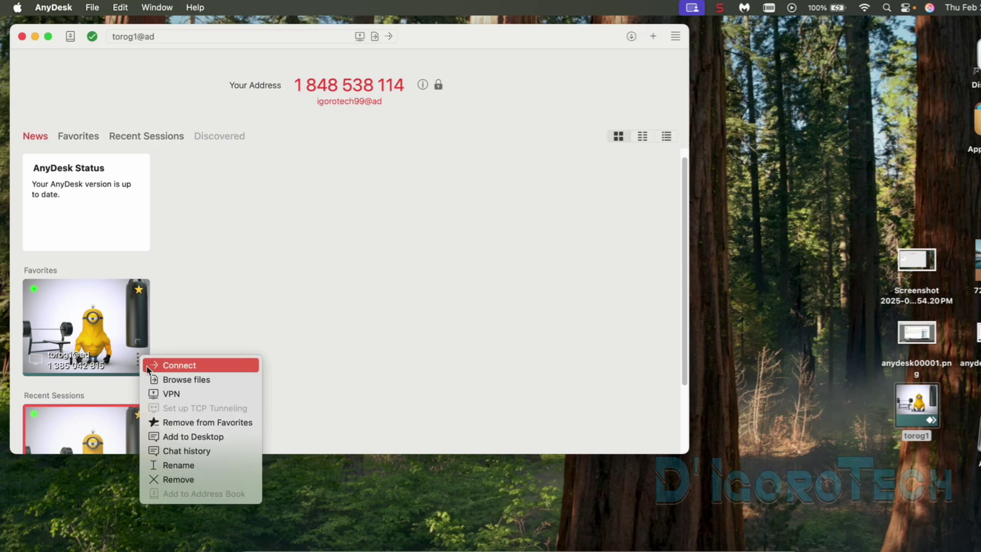
pyautogui.click(175, 458)
pyautogui.write('Home PC')
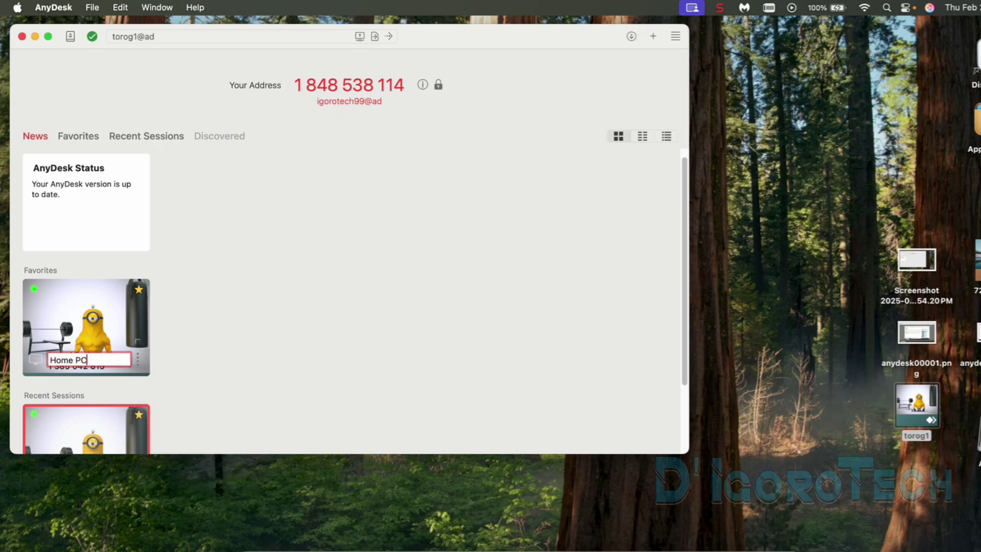
pyautogui.press('Return')
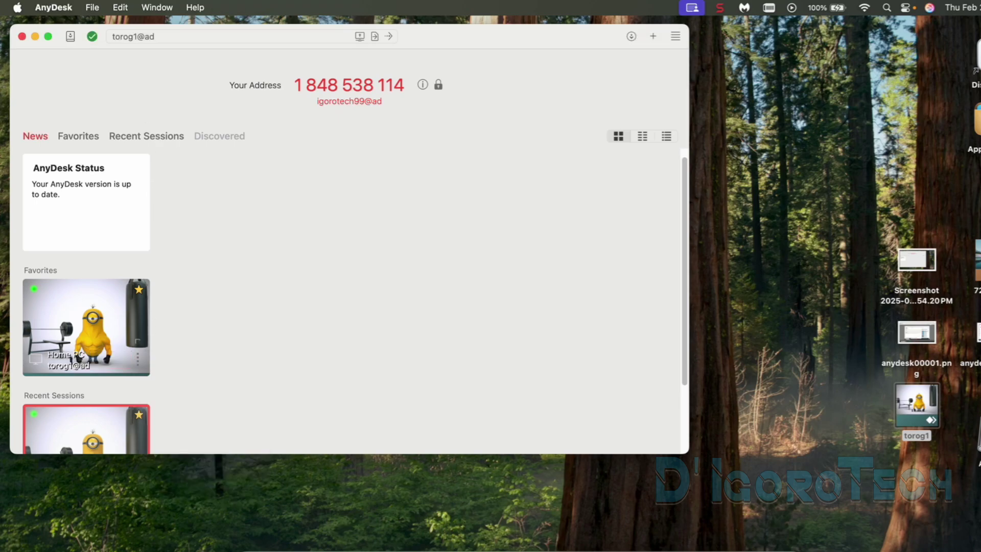
pyautogui.click(137, 368)
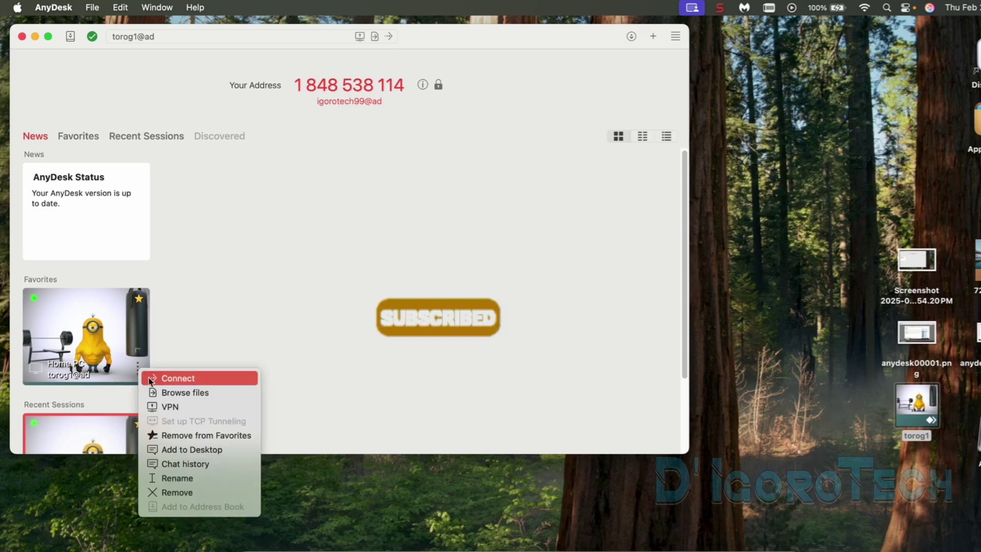
pyautogui.click(170, 494)
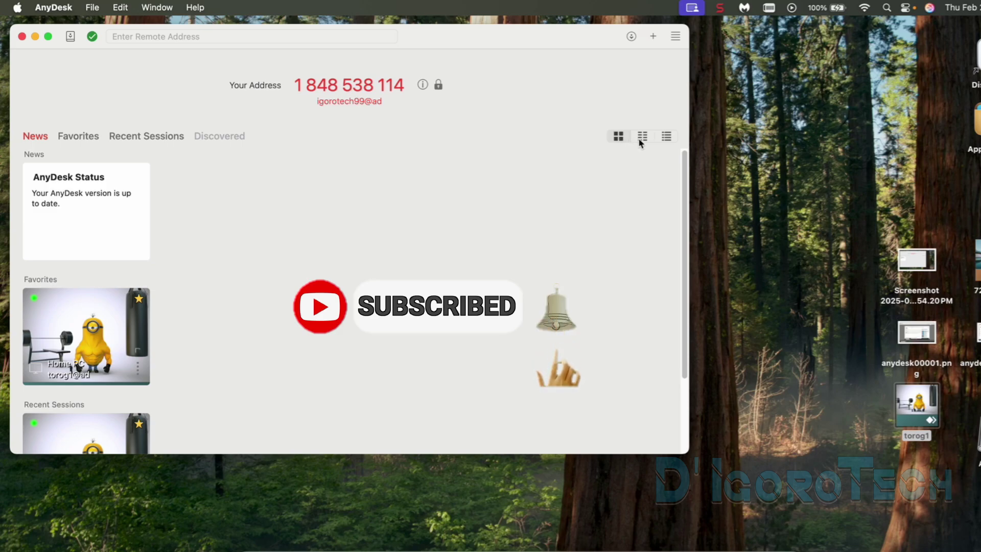
pyautogui.click(642, 137)
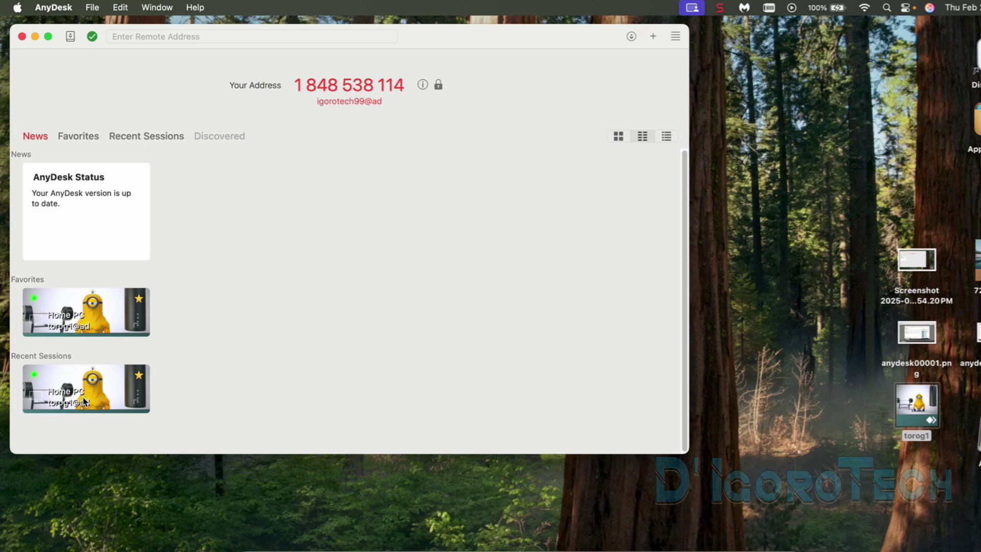
pyautogui.click(666, 137)
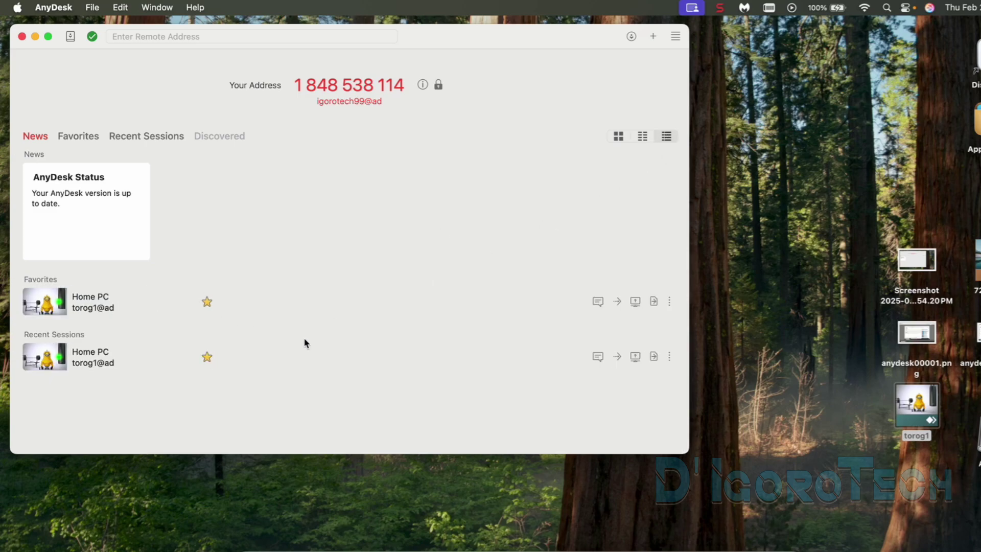
pyautogui.click(618, 137)
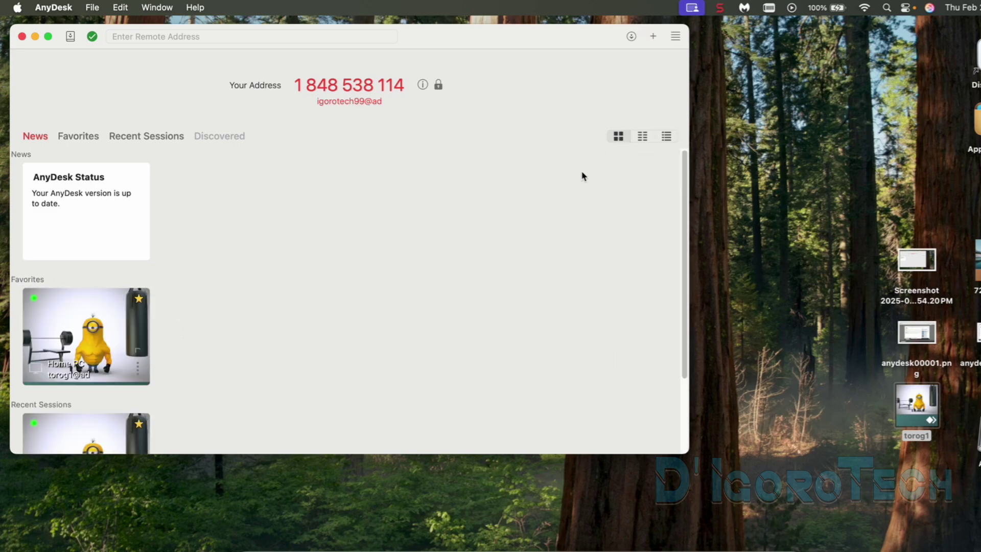
# Step: Open AnyDesk Settings and check the interface language list, keeping English
pyautogui.click(676, 37)
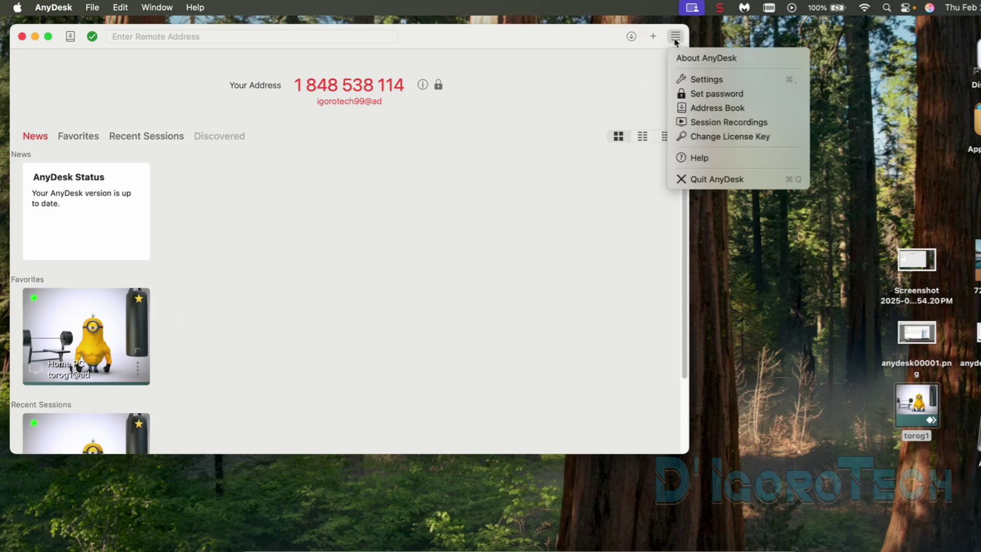
pyautogui.click(700, 83)
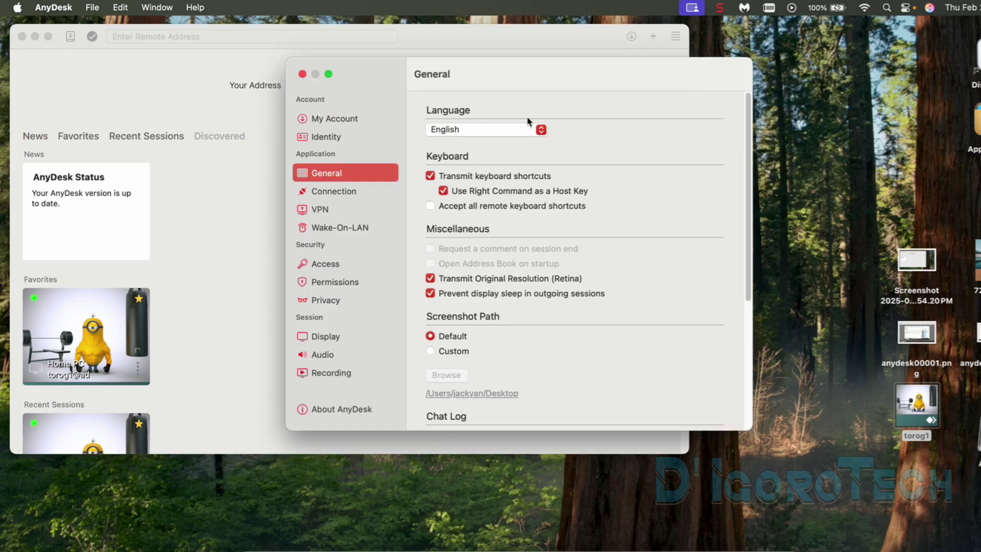
pyautogui.click(541, 130)
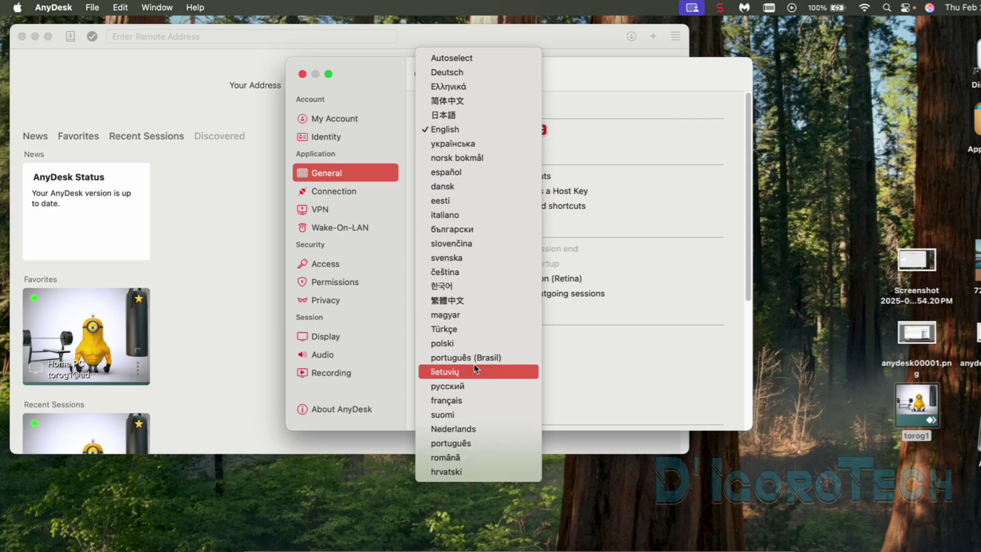
pyautogui.click(474, 171)
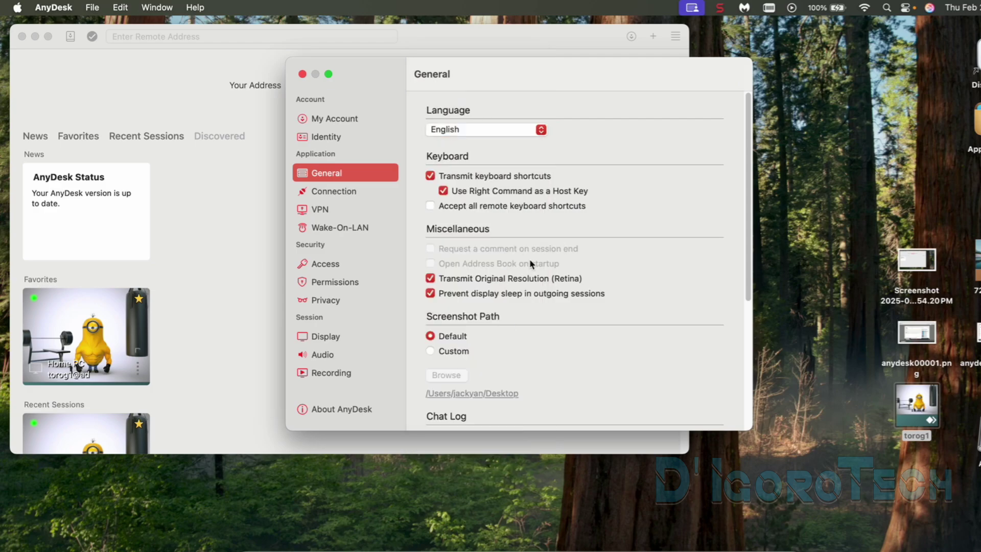
# Step: Set the screenshot path to a custom folder: Downloads
pyautogui.scroll(-3, 518, 286)
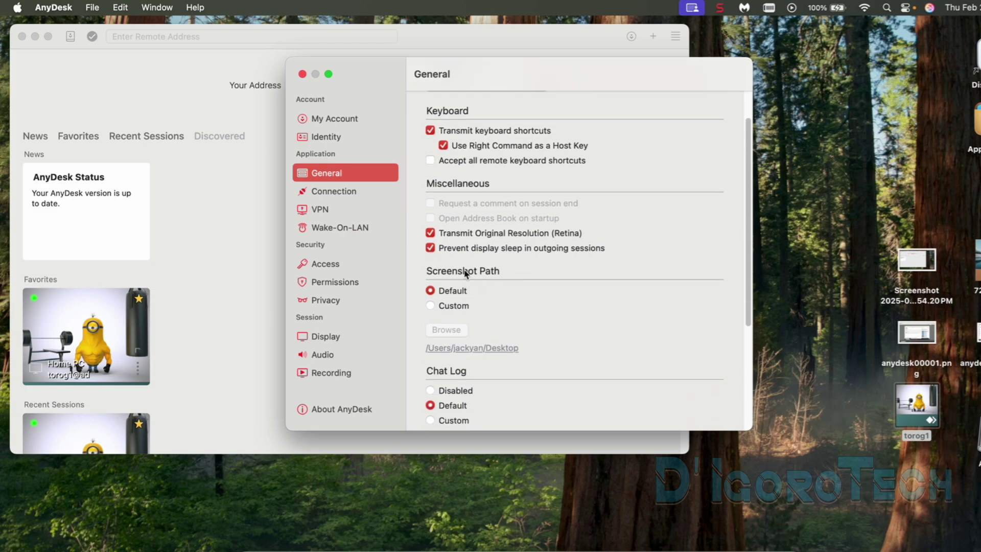
pyautogui.scroll(-1, 483, 351)
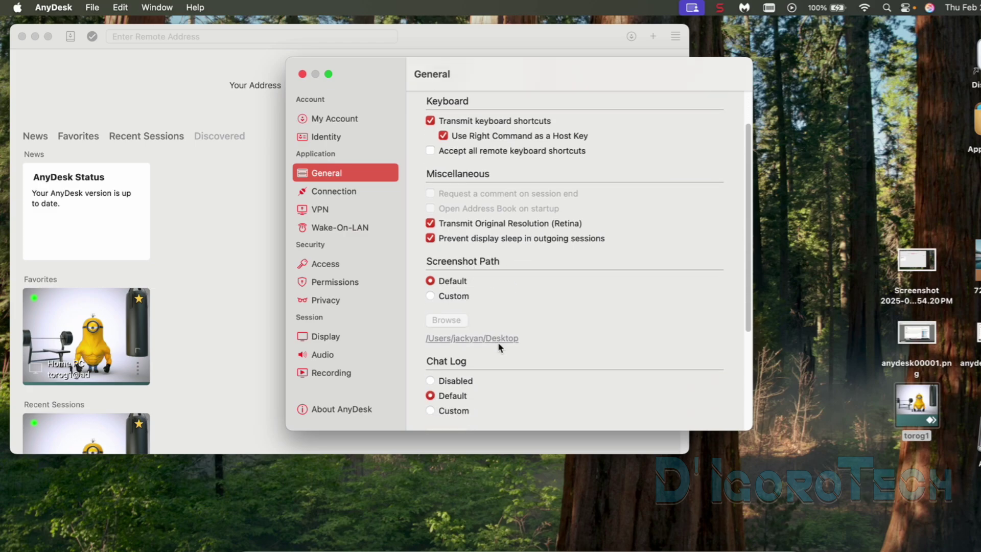
pyautogui.click(445, 298)
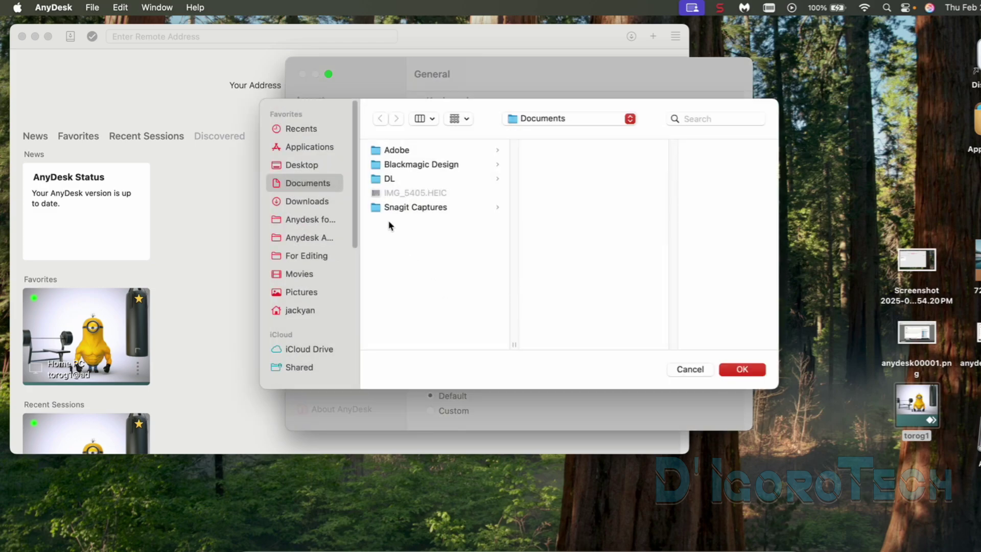
pyautogui.click(305, 203)
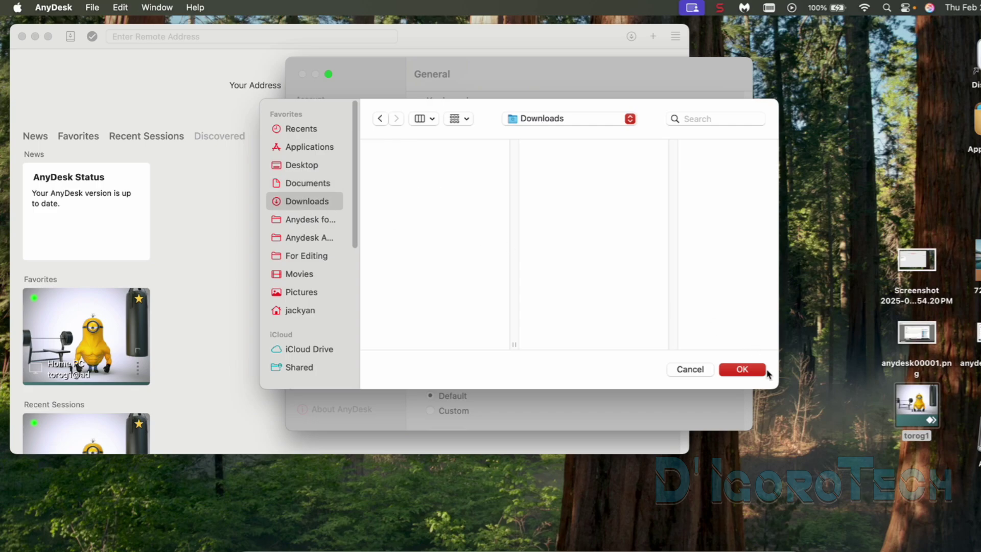
pyautogui.click(751, 371)
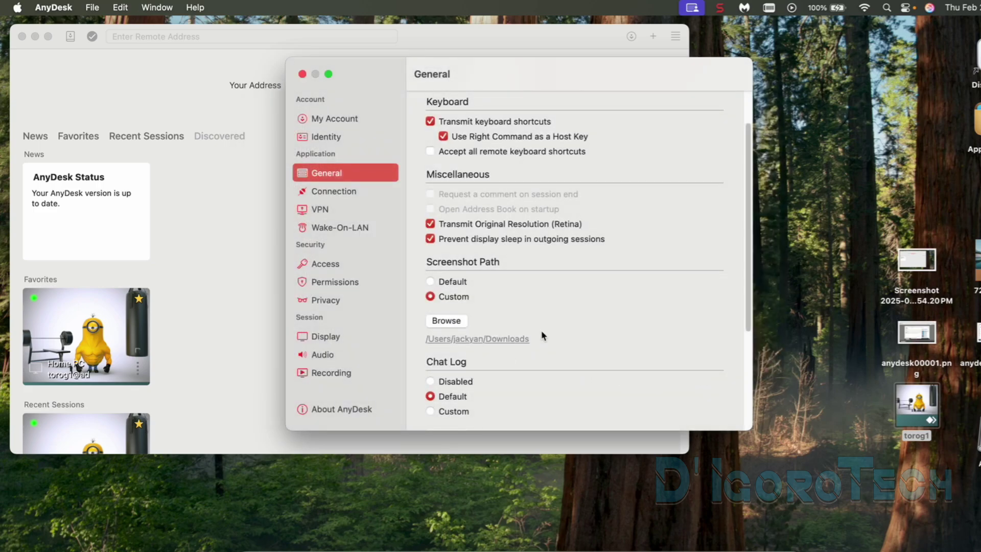
# Step: Set chat logging to a custom folder, then cancel the folder chooser
pyautogui.scroll(-2, 542, 330)
pyautogui.click(445, 356)
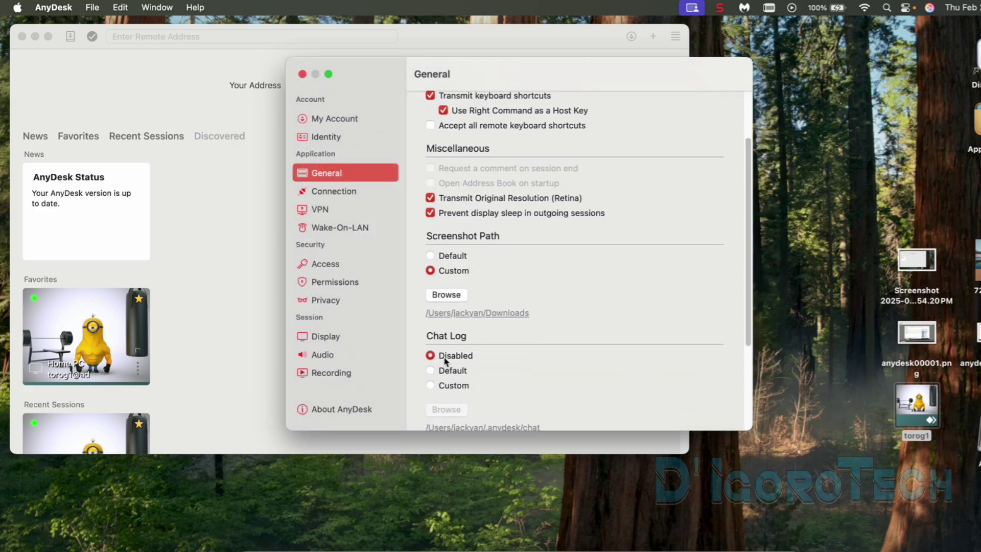
pyautogui.click(453, 385)
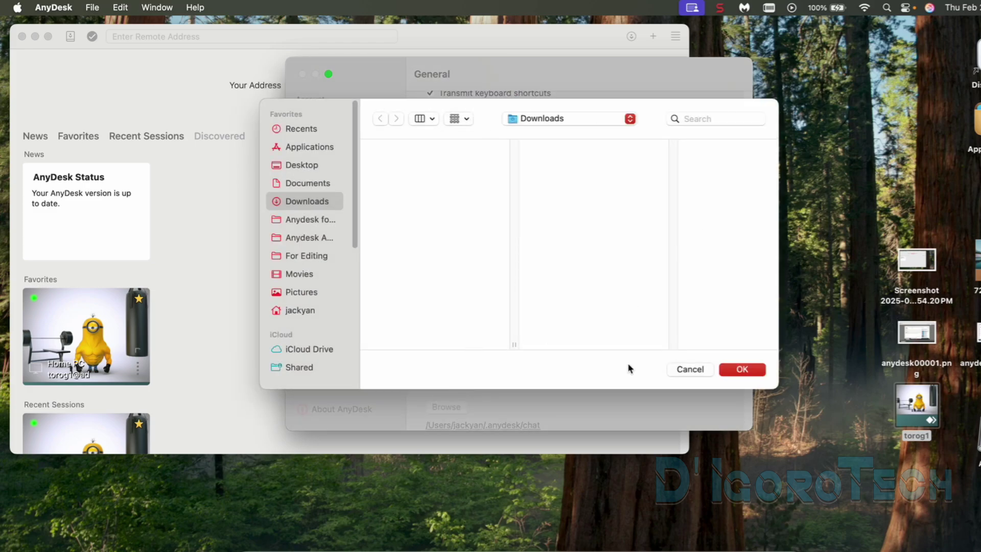
pyautogui.click(690, 369)
# Step: View the About AnyDesk page showing version 9.0.0, then close Settings
pyautogui.click(347, 406)
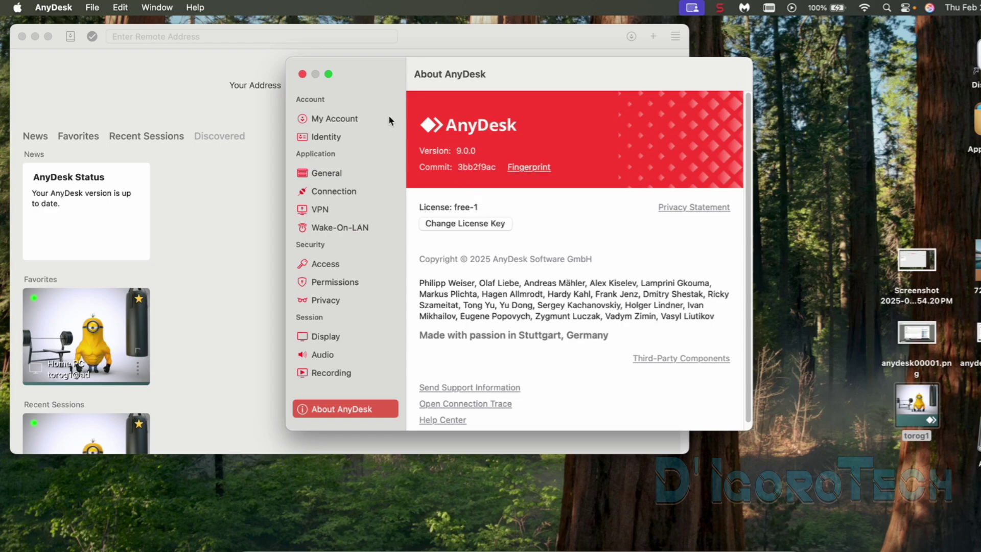
pyautogui.click(302, 74)
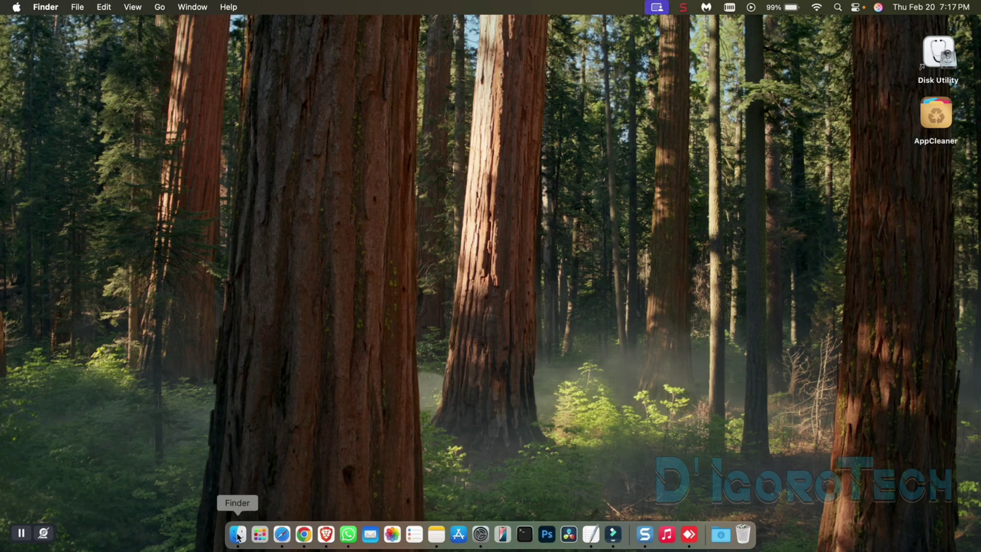
# Step: Open Finder on the Applications folder, resizing and moving the window left
pyautogui.click(238, 535)
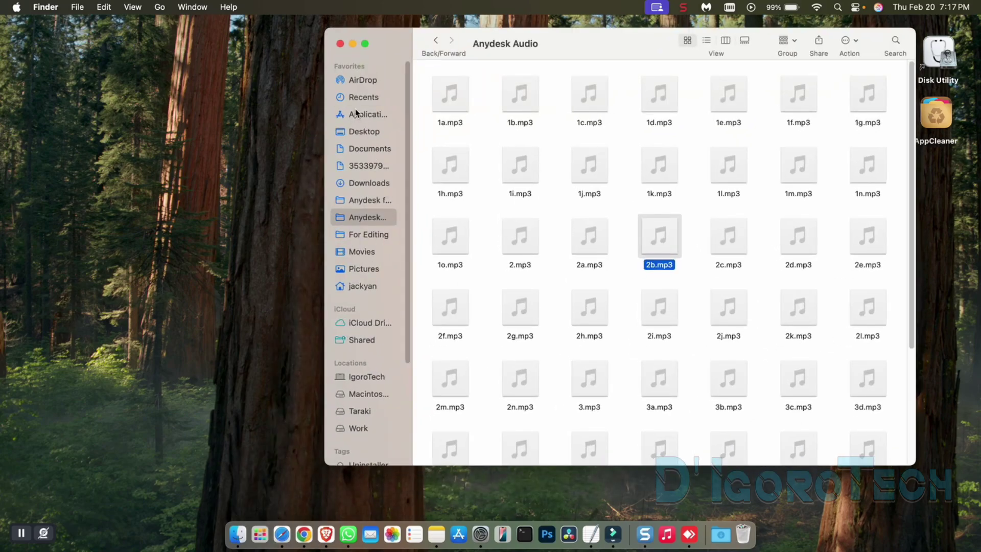
pyautogui.click(358, 114)
pyautogui.moveTo(915, 465); pyautogui.dragTo(787, 348)
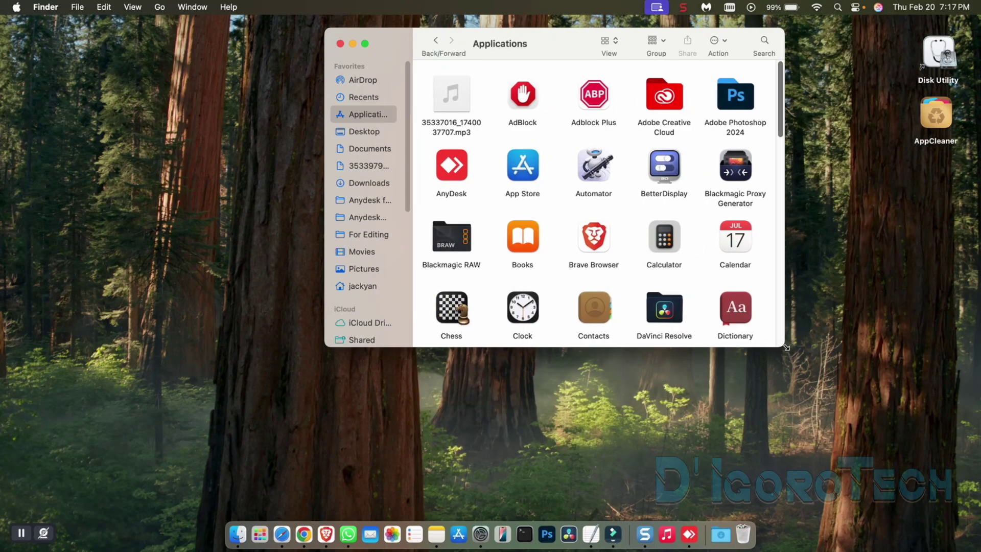
pyautogui.moveTo(552, 45); pyautogui.dragTo(237, 50)
# Step: Try moving AnyDesk to the Trash and dismiss the can't-move alert
pyautogui.rightClick(134, 173)
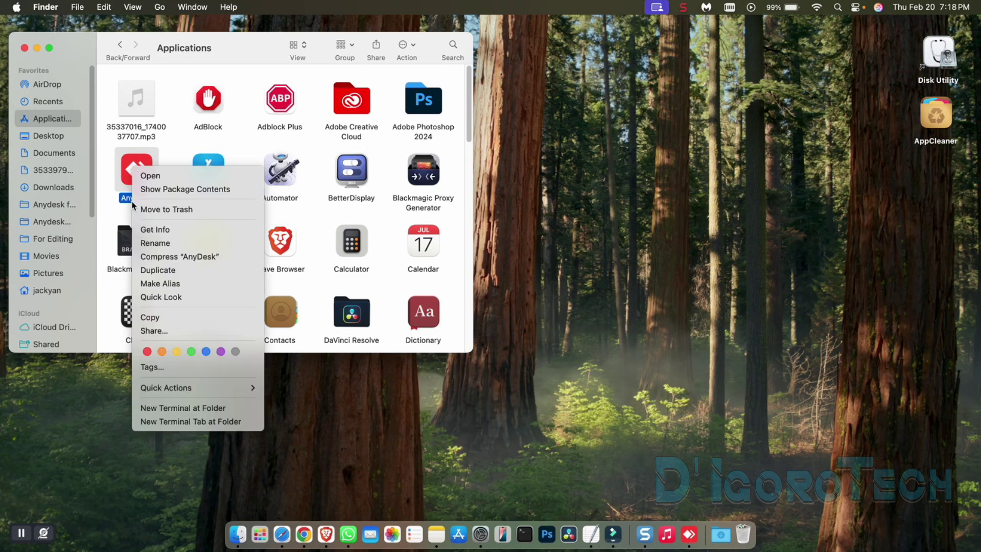
pyautogui.click(134, 177)
pyautogui.moveTo(131, 182); pyautogui.dragTo(744, 533)
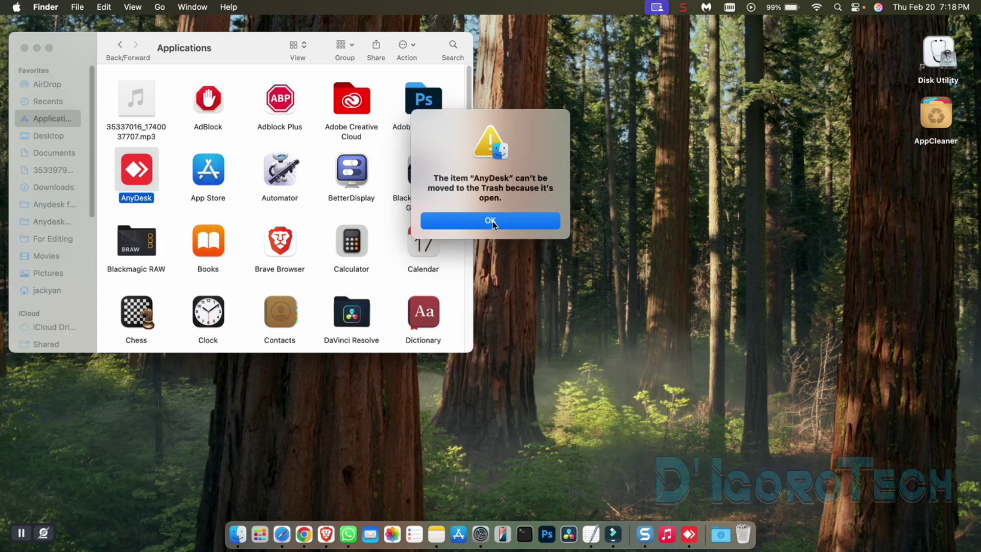
pyautogui.click(508, 221)
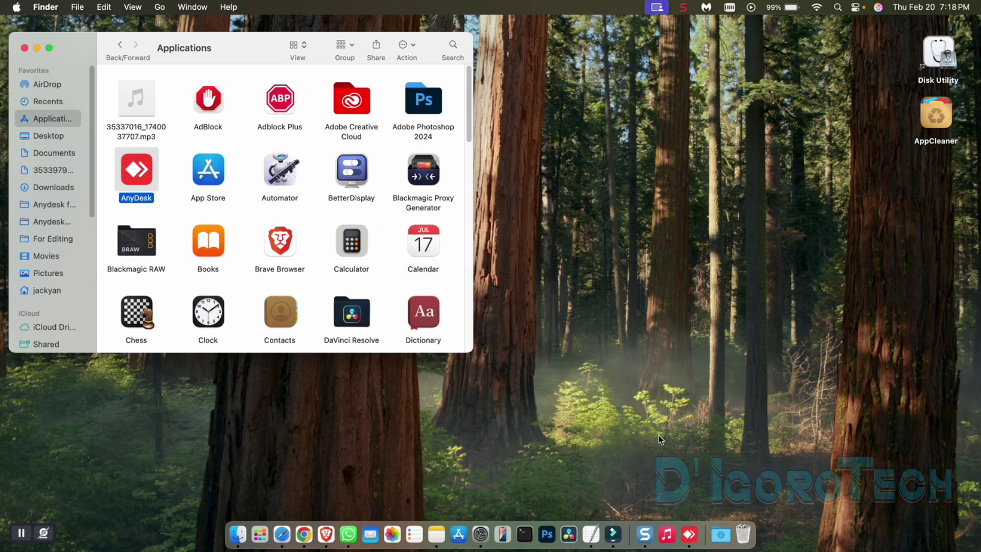
# Step: Quit AnyDesk from the Dock, drag it into the Trash, and close Finder
pyautogui.rightClick(689, 535)
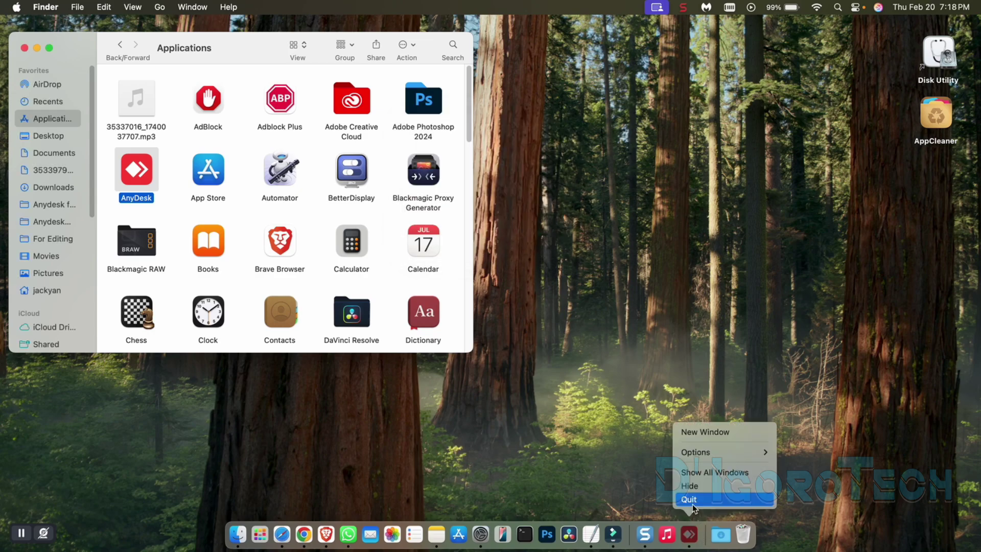
pyautogui.moveTo(143, 176); pyautogui.dragTo(745, 534)
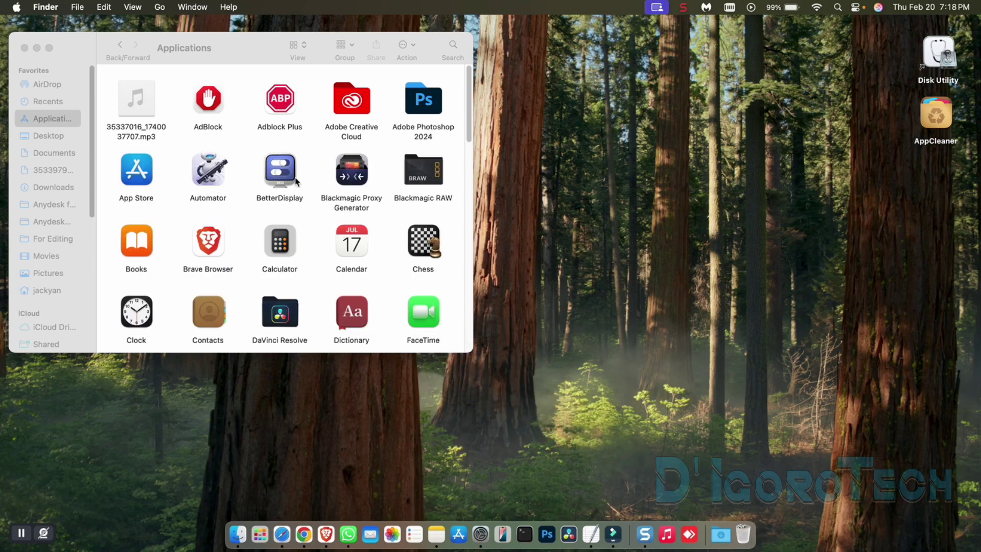
pyautogui.click(24, 48)
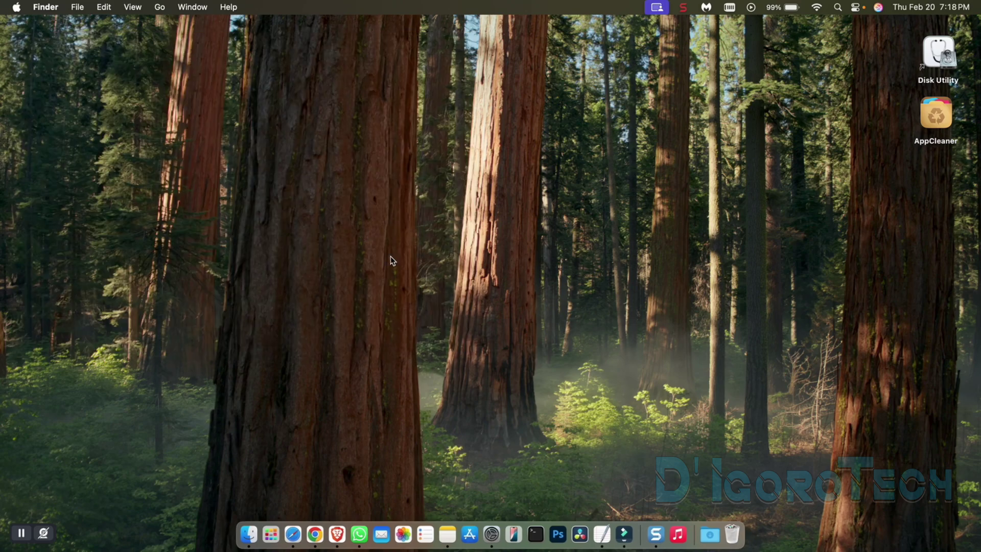